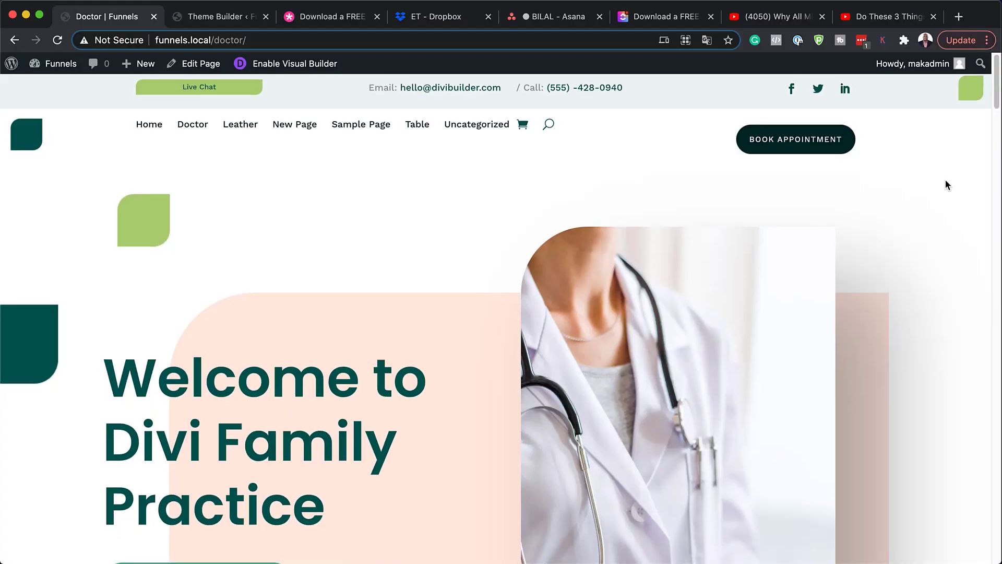
Step: Scroll through the Divi Family Practice demo page to review its layout
scroll(945, 179, "down", 4)
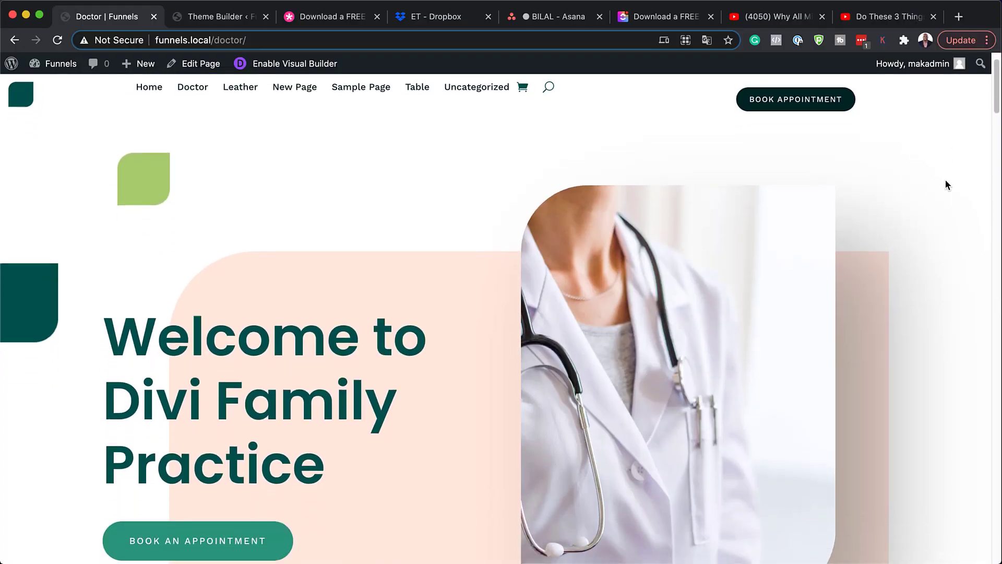
scroll(946, 181, "down", 15)
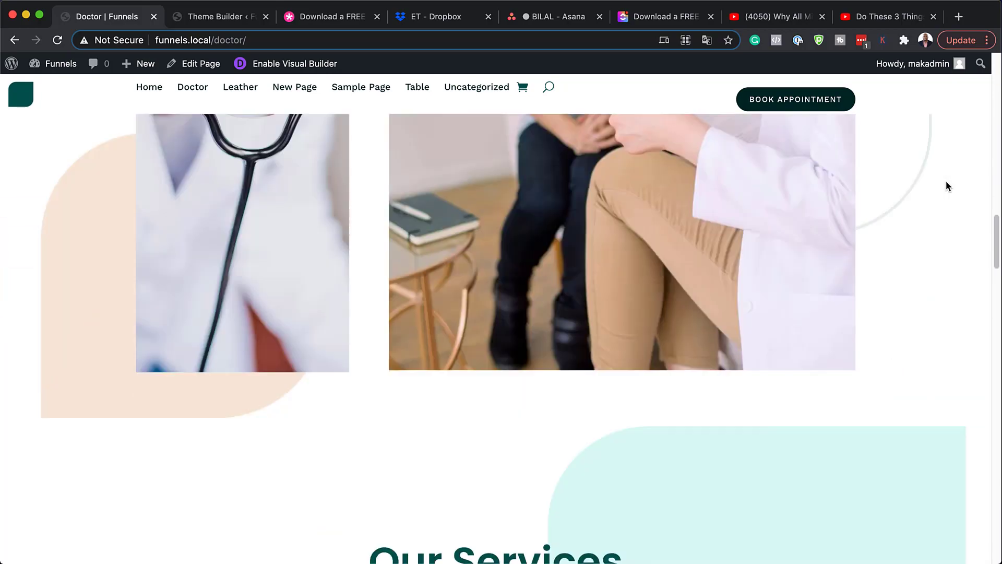
scroll(946, 183, "down", 15)
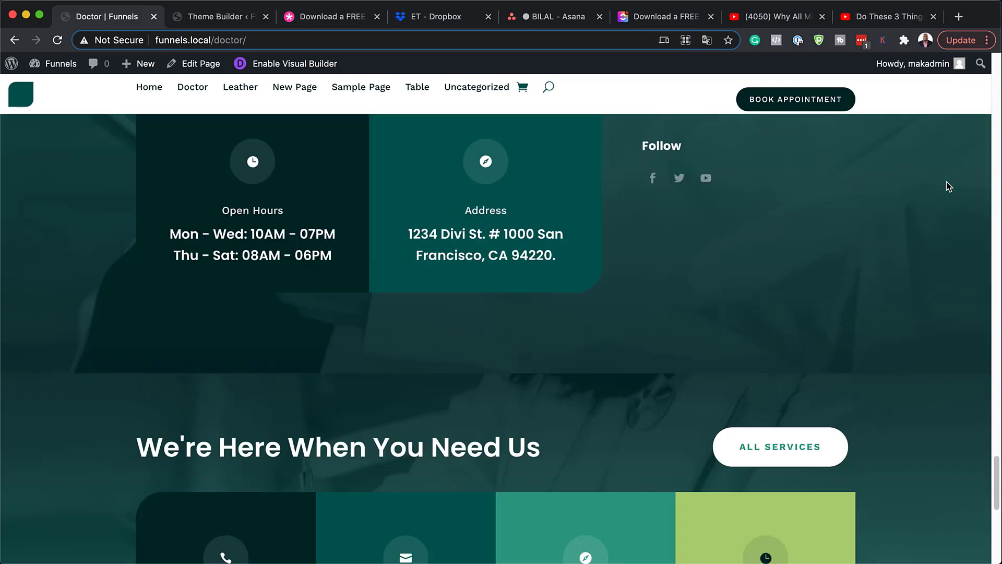
scroll(946, 181, "down", 4)
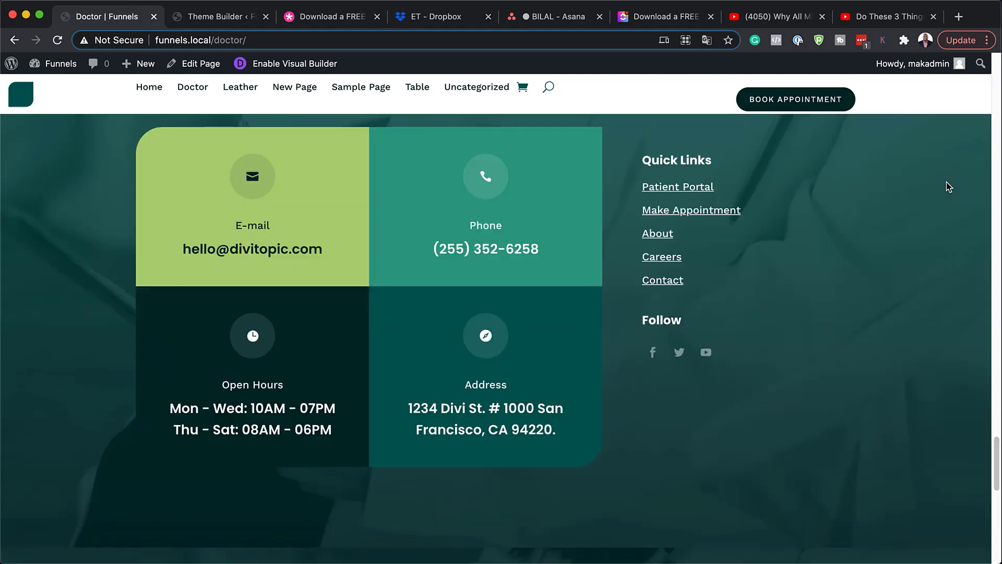
scroll(947, 182, "up", 8)
scroll(947, 182, "up", 15)
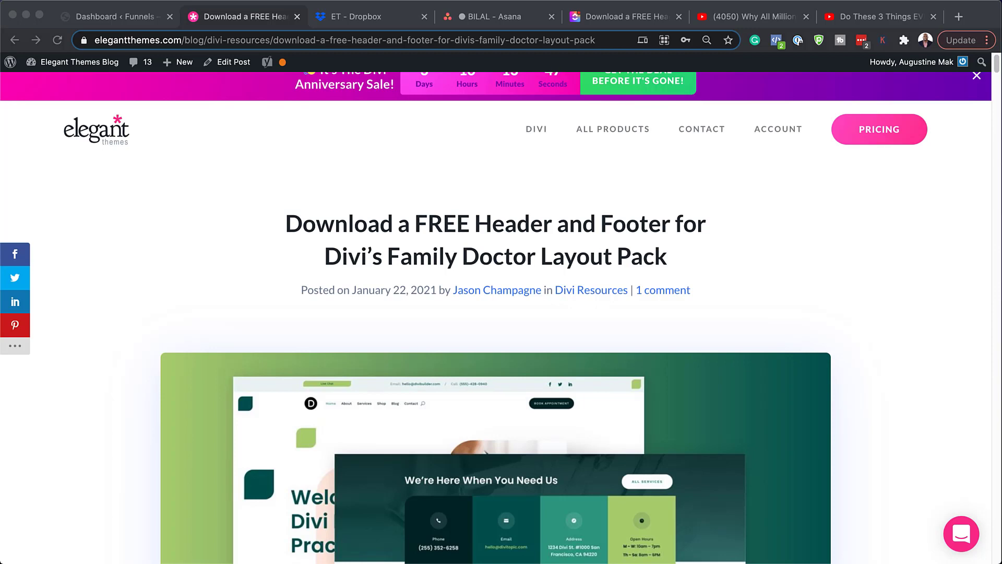
Step: Submit an e-mail address in the blog's form and download the Family Doctor header and footer zip
scroll(495, 350, "down", 12)
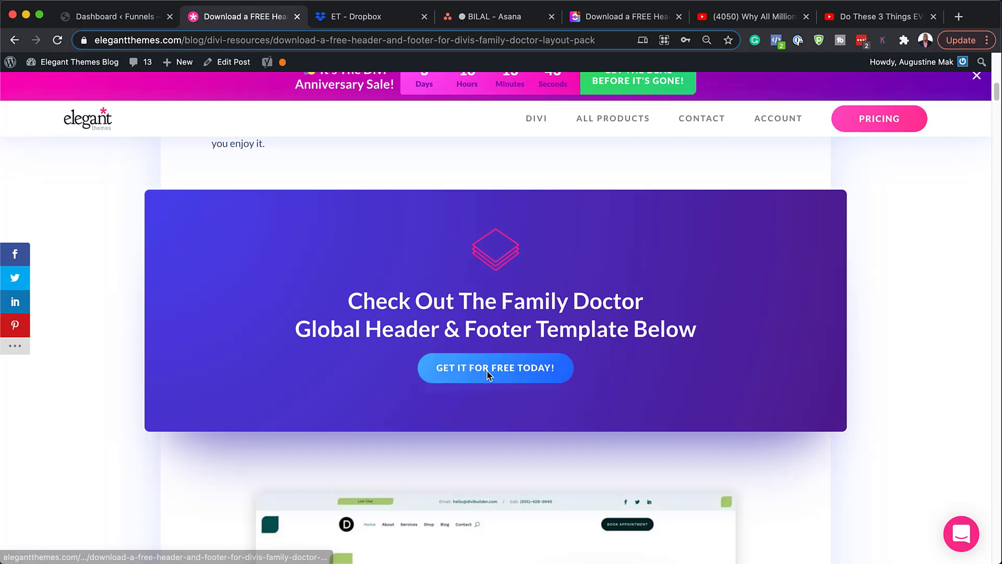
left_click(512, 374)
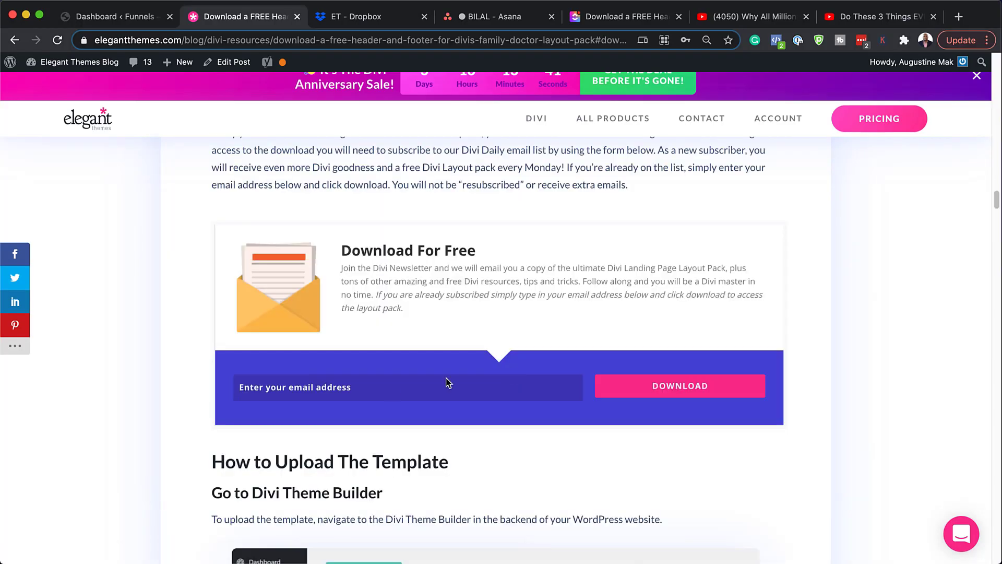
left_click(631, 392)
left_click(509, 217)
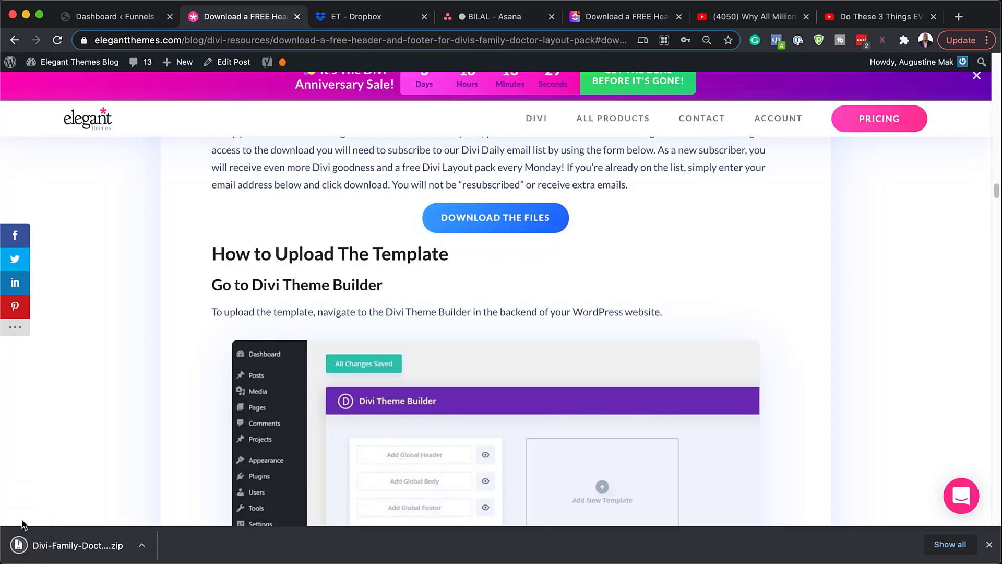
Step: Unzip the Family Doctor archive in Downloads into its JSON template, then return to the dashboard
left_click(107, 554)
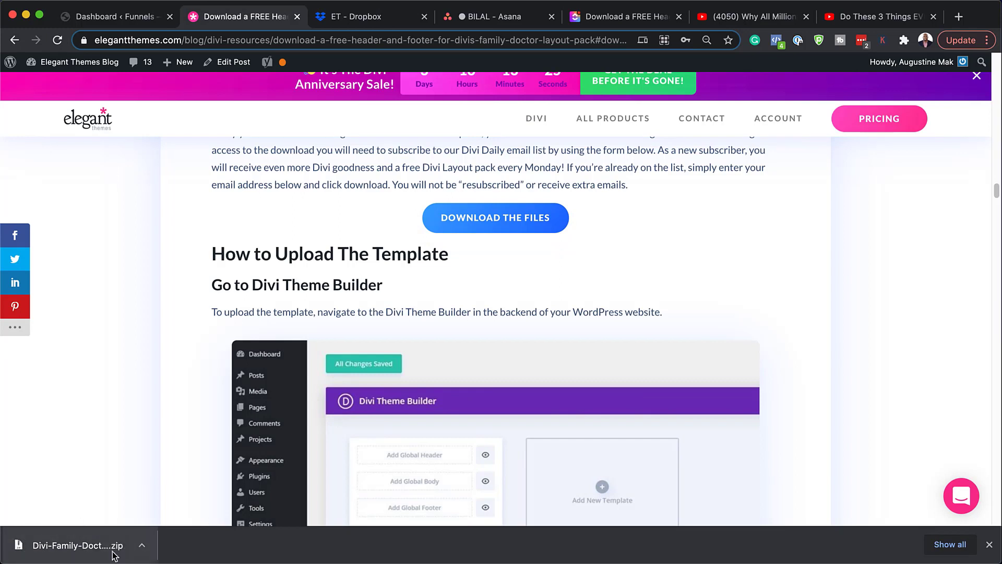
left_click(143, 548)
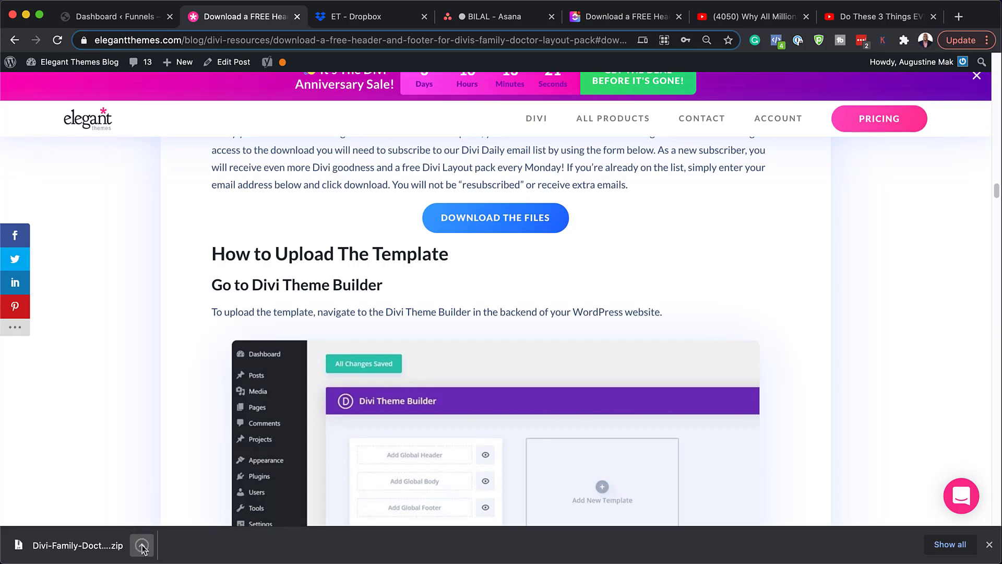
left_click(193, 530)
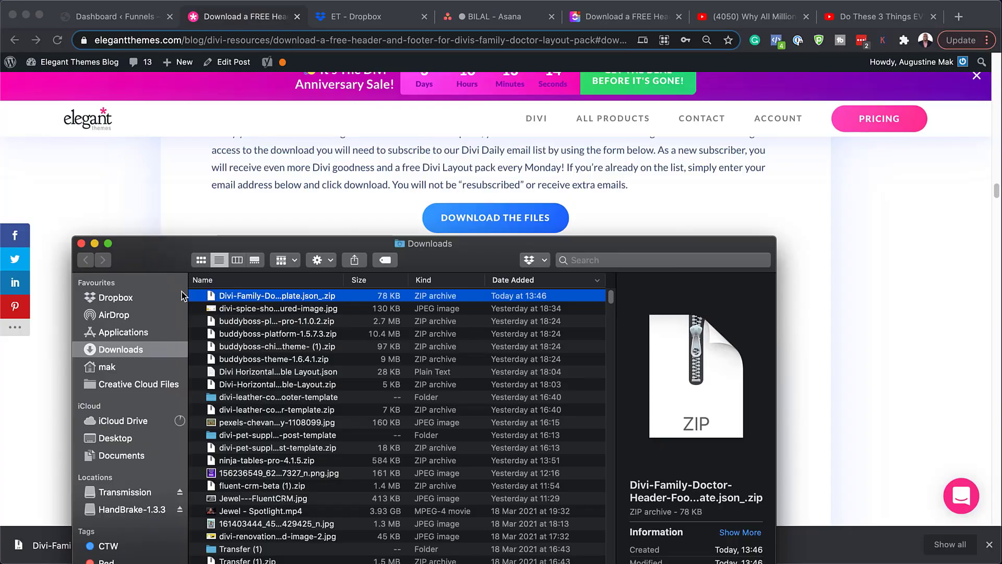
double_click(215, 301)
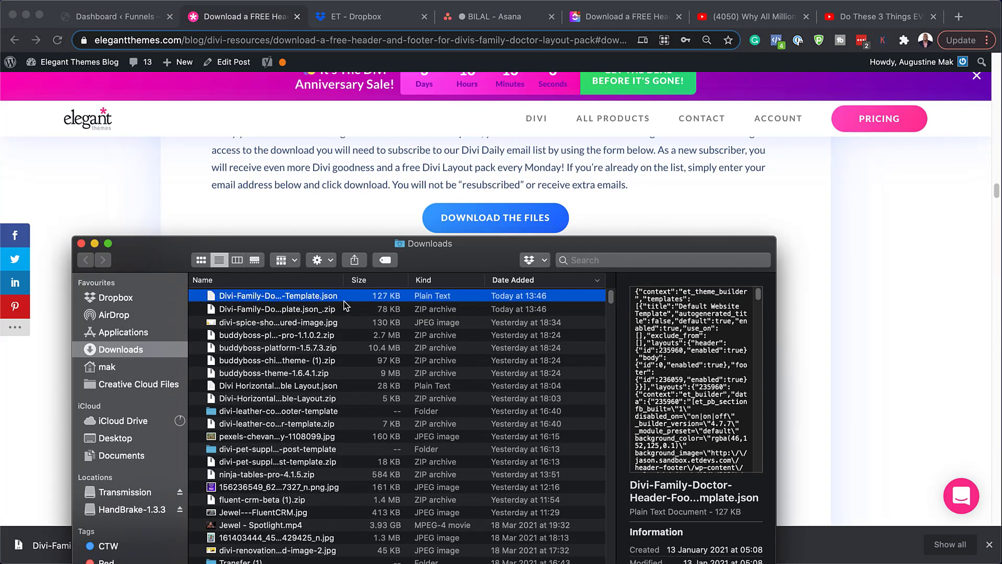
double_click(479, 259)
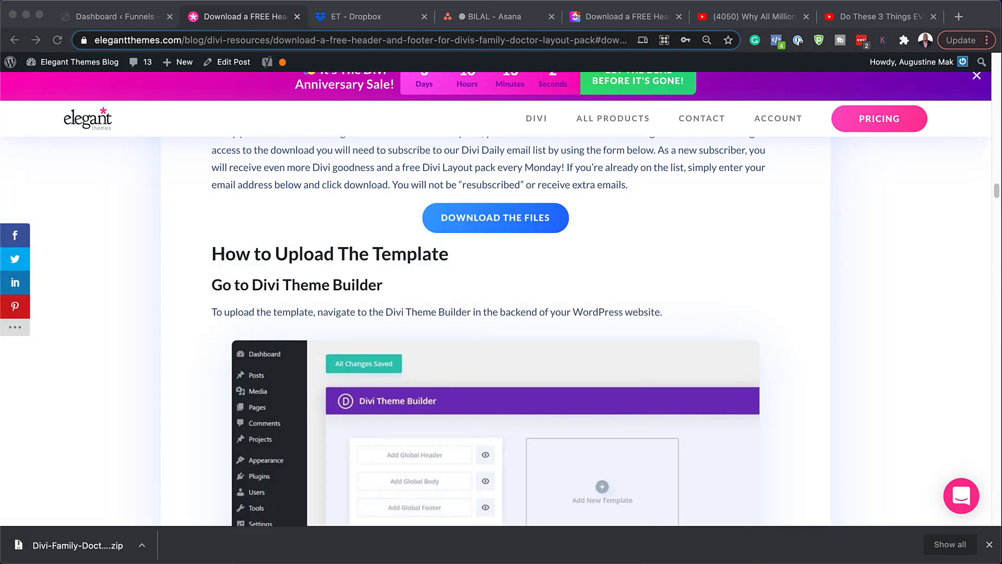
left_click(126, 20)
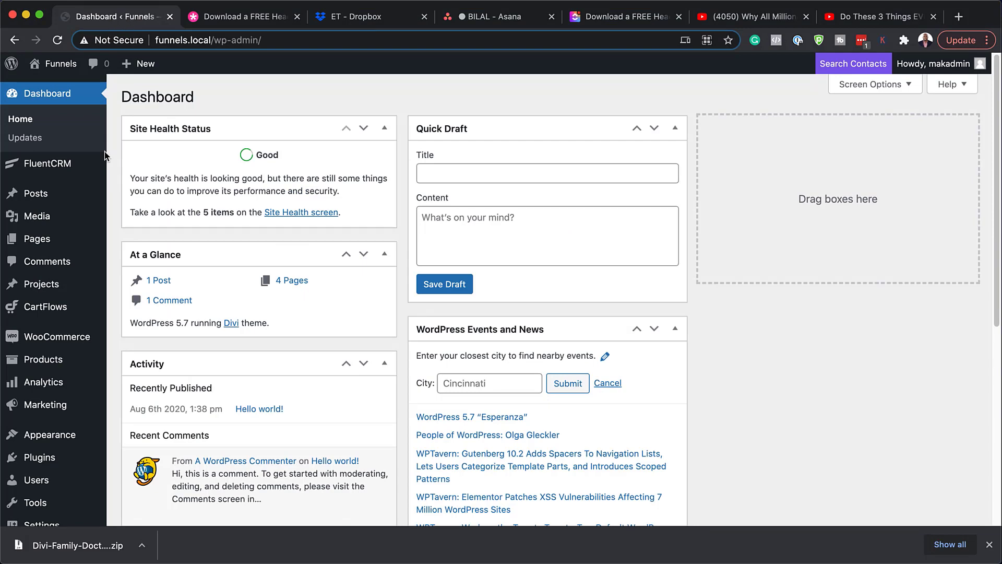
Step: Open Divi's Theme Builder from the admin sidebar and bring up its Portability dialog
scroll(71, 245, "down", 6)
mouse_move(66, 264)
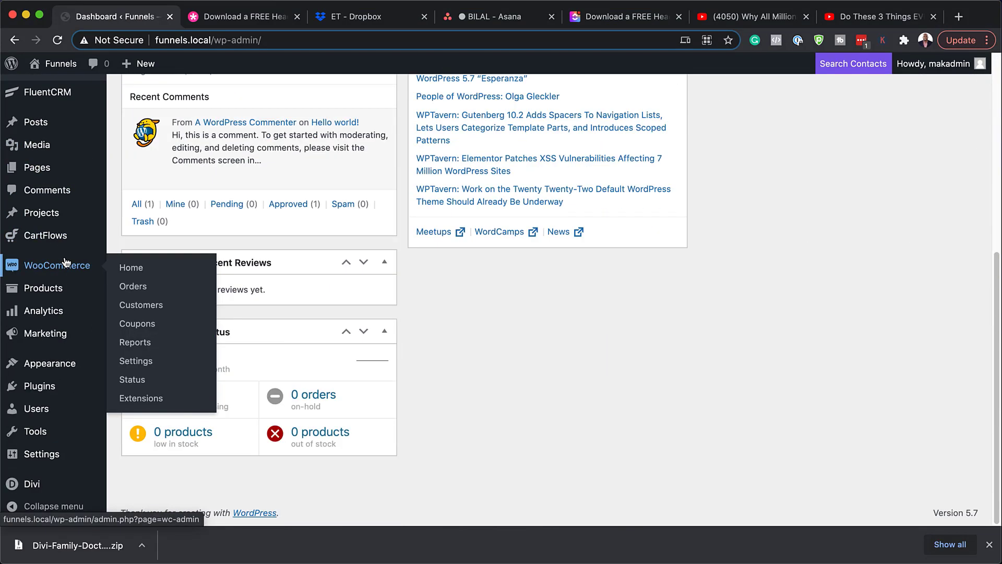
mouse_move(31, 484)
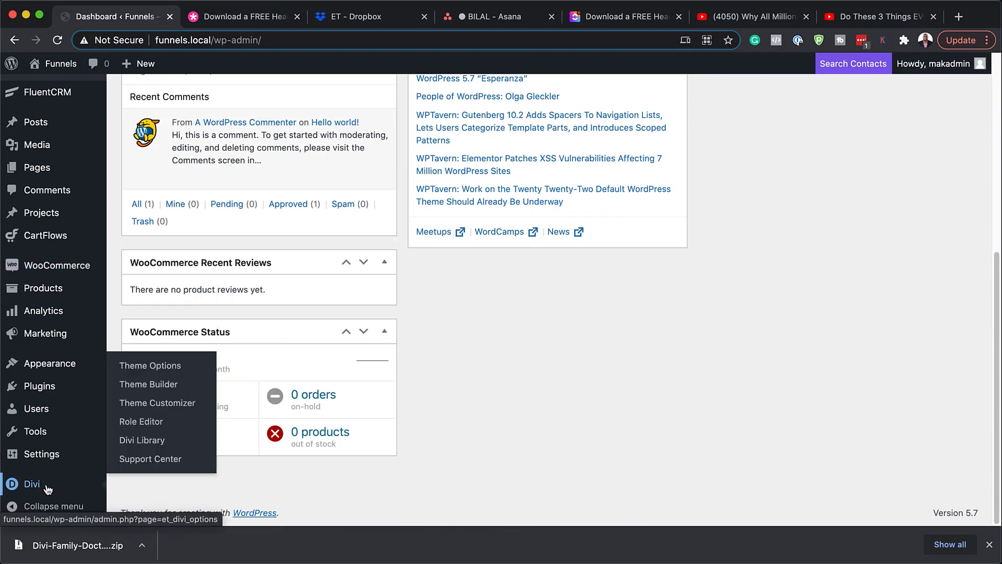
left_click(150, 384)
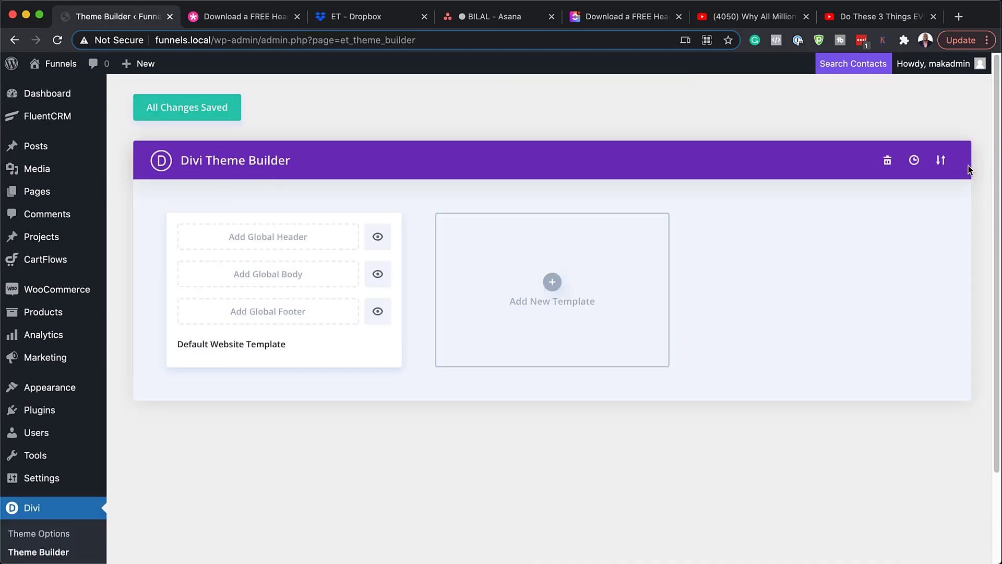
left_click(941, 165)
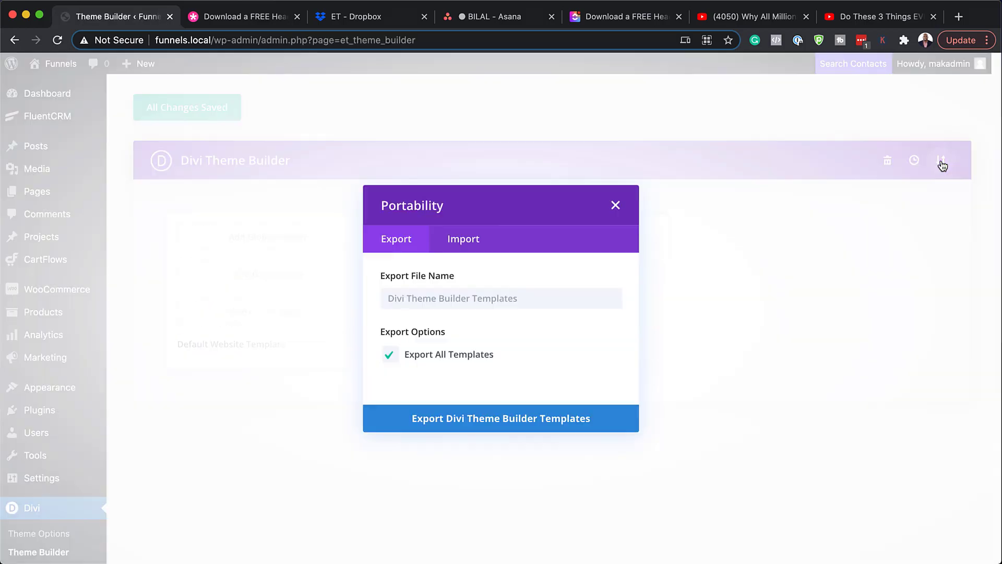
Step: Import the Family Doctor JSON file from Finder through the Portability dialog's Import tab
left_click(470, 245)
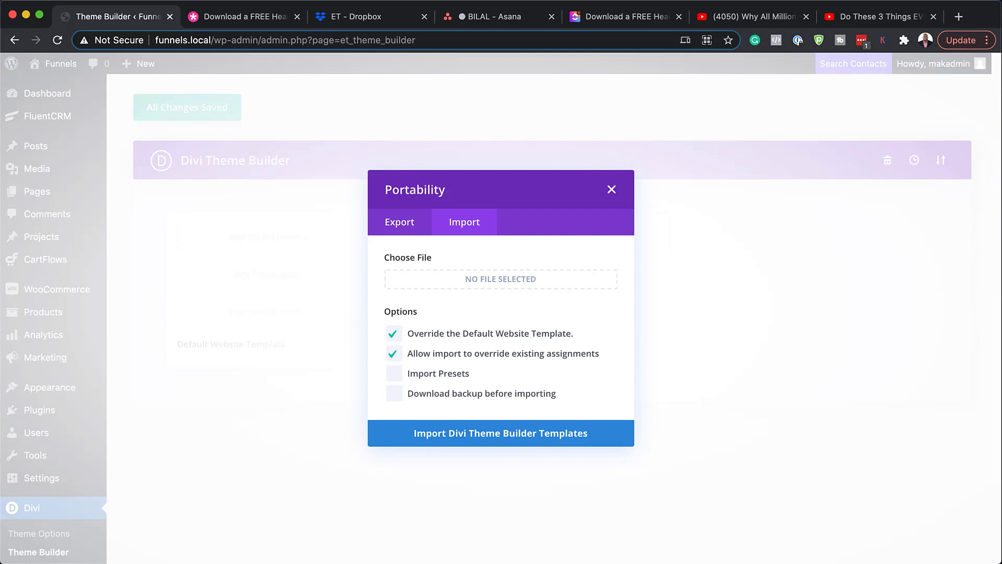
key("super+Tab")
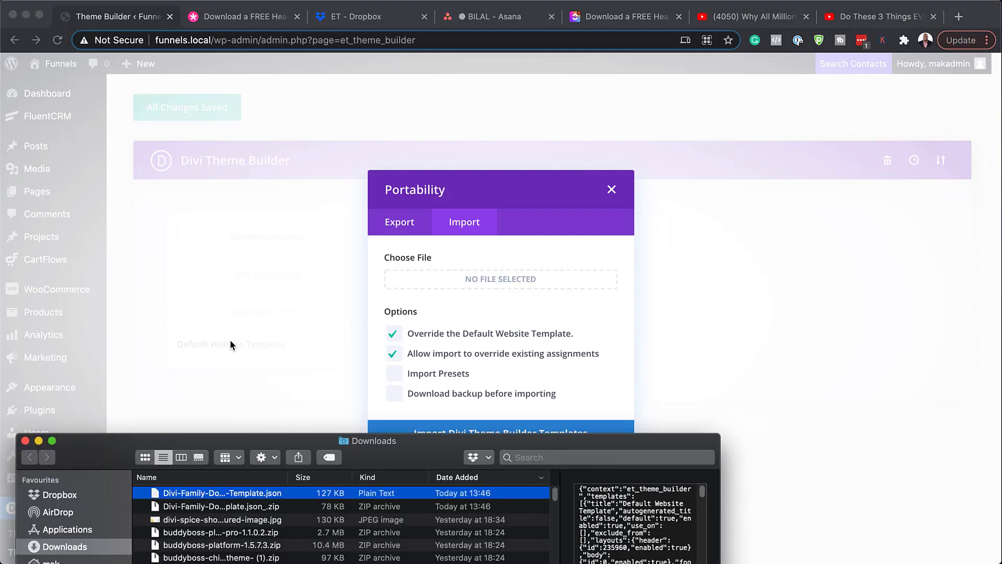
left_click_drag(111, 454, 200, 432)
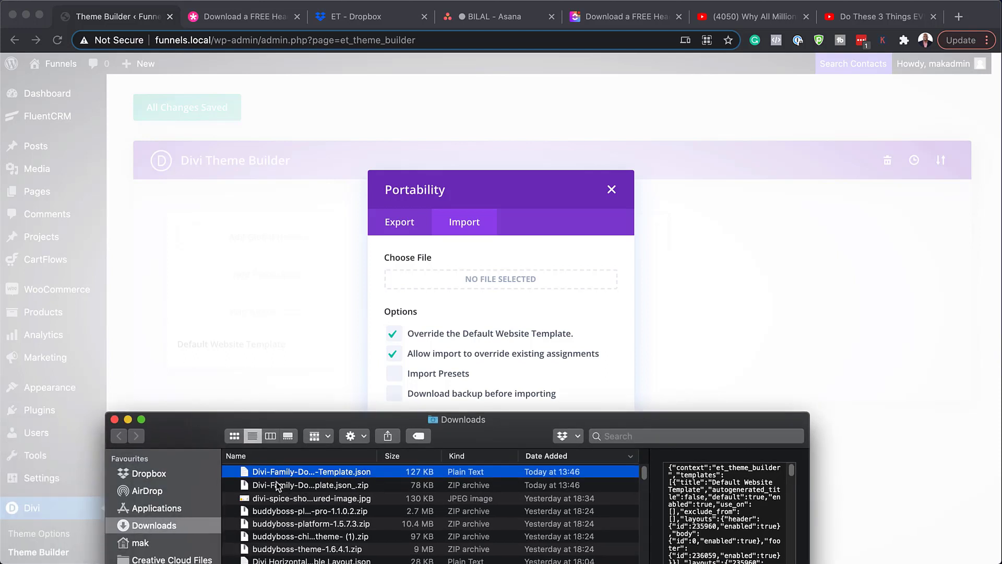
left_click_drag(245, 475, 472, 278)
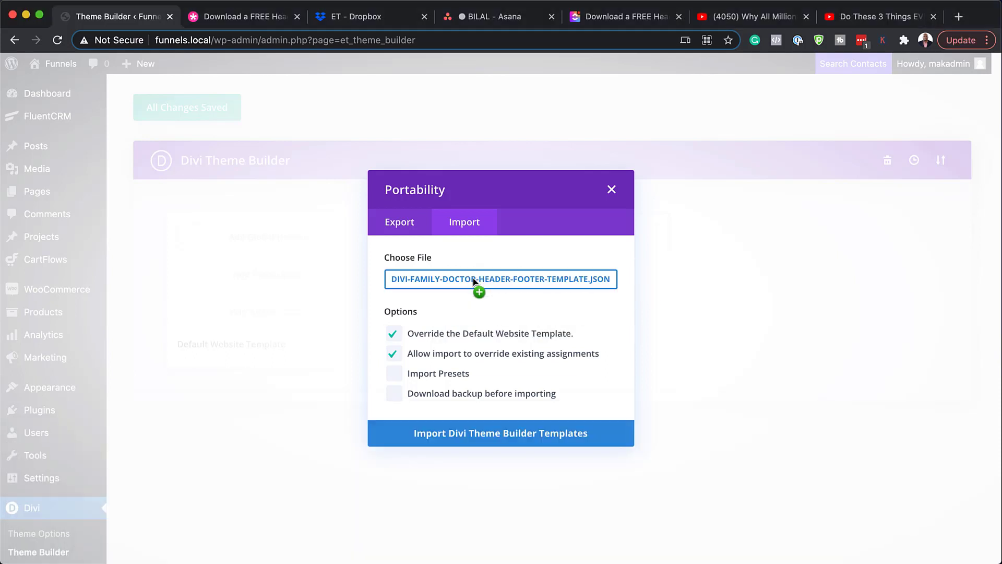
left_click(483, 437)
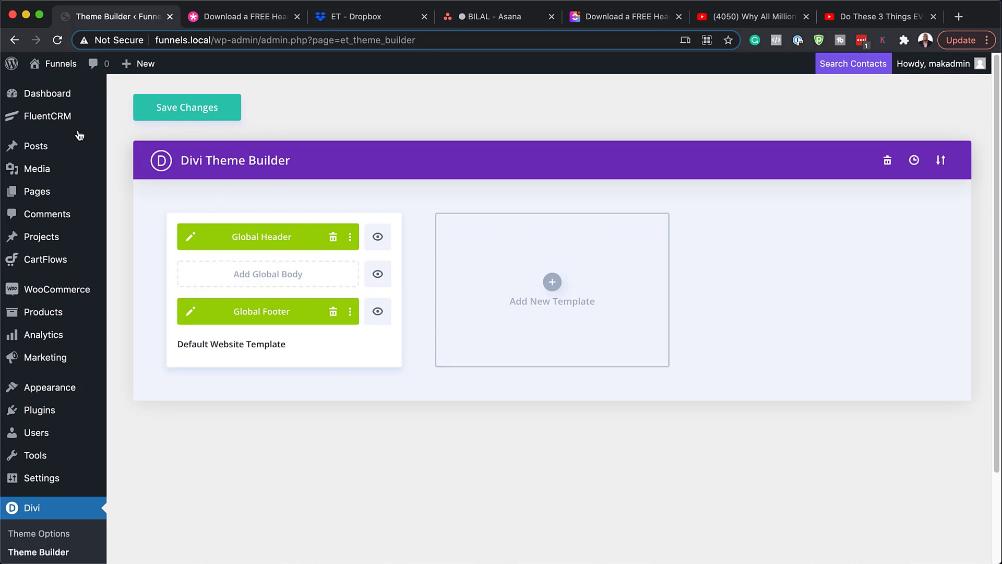
Step: Open the Funnels site's front page in a new tab, scroll it, then return to Theme Builder
mouse_move(56, 66)
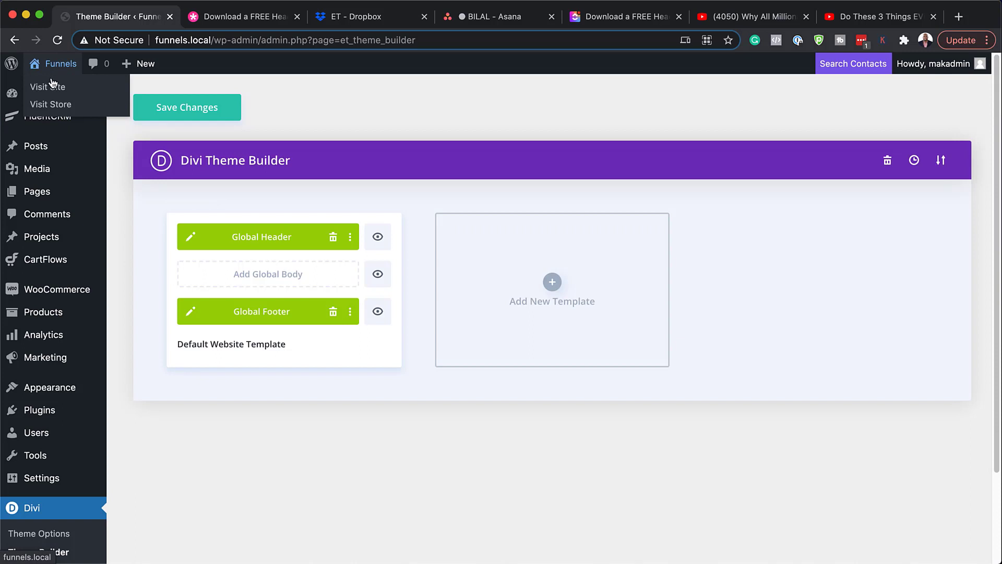
left_click(46, 86, "super")
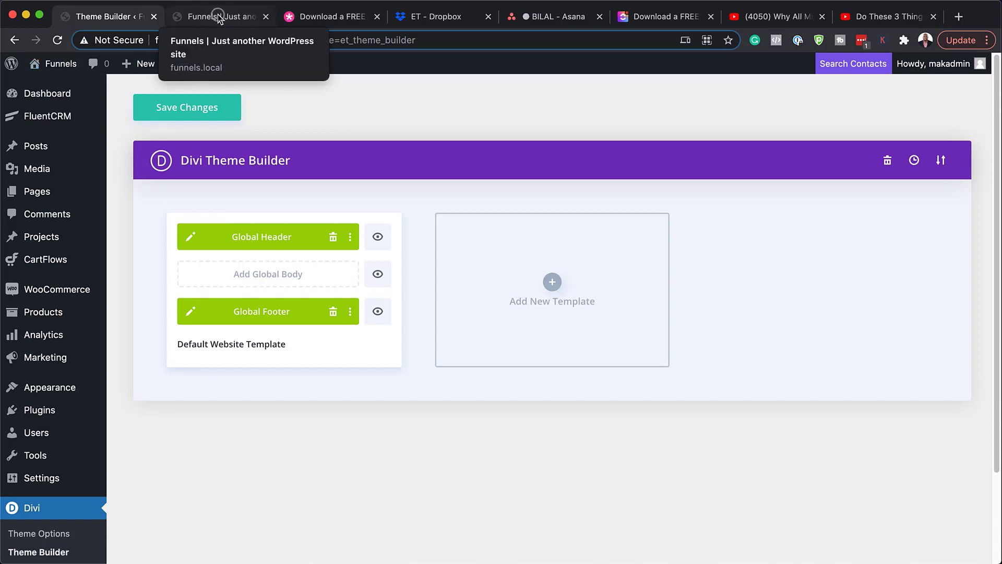
left_click(219, 19)
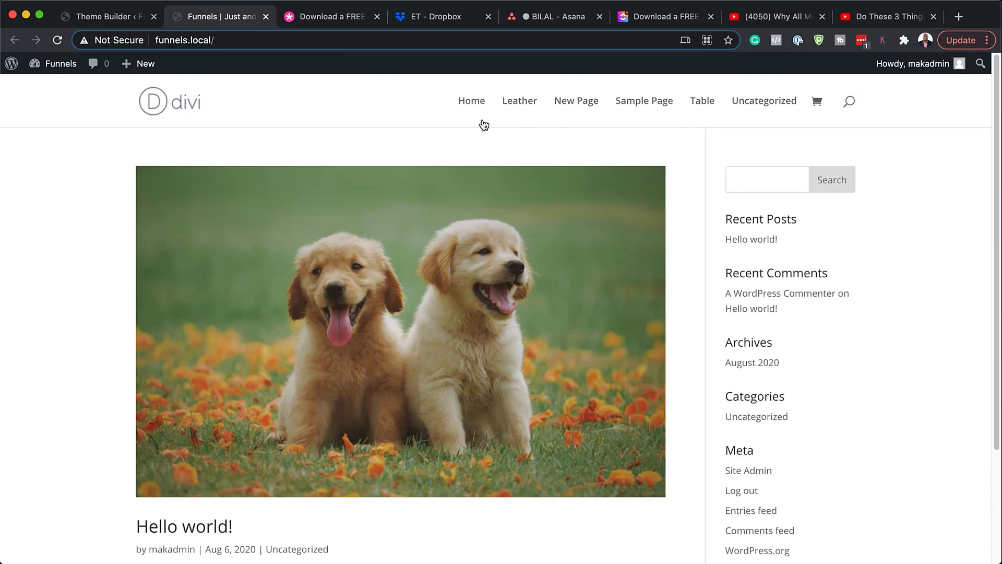
scroll(594, 289, "down", 5)
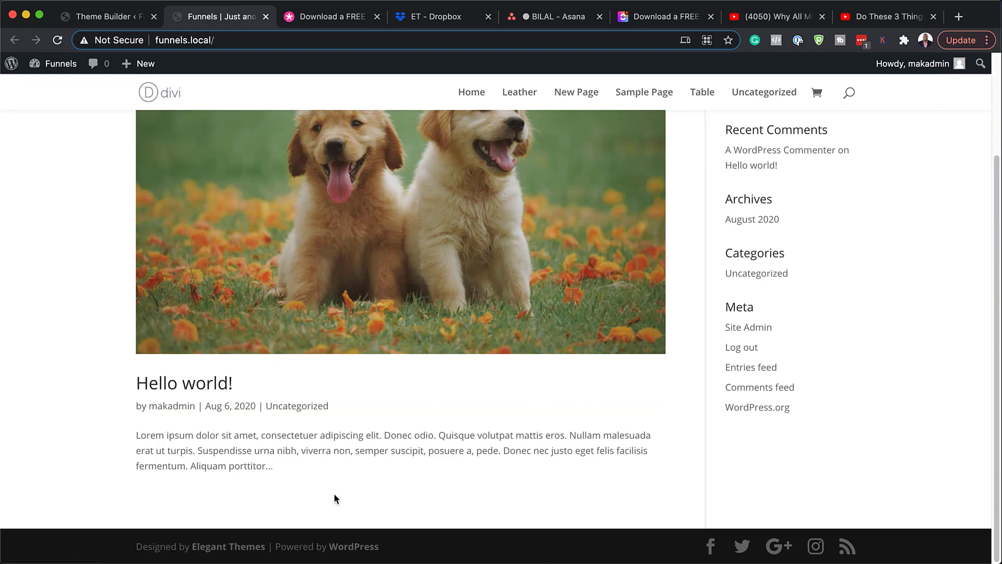
left_click(105, 17)
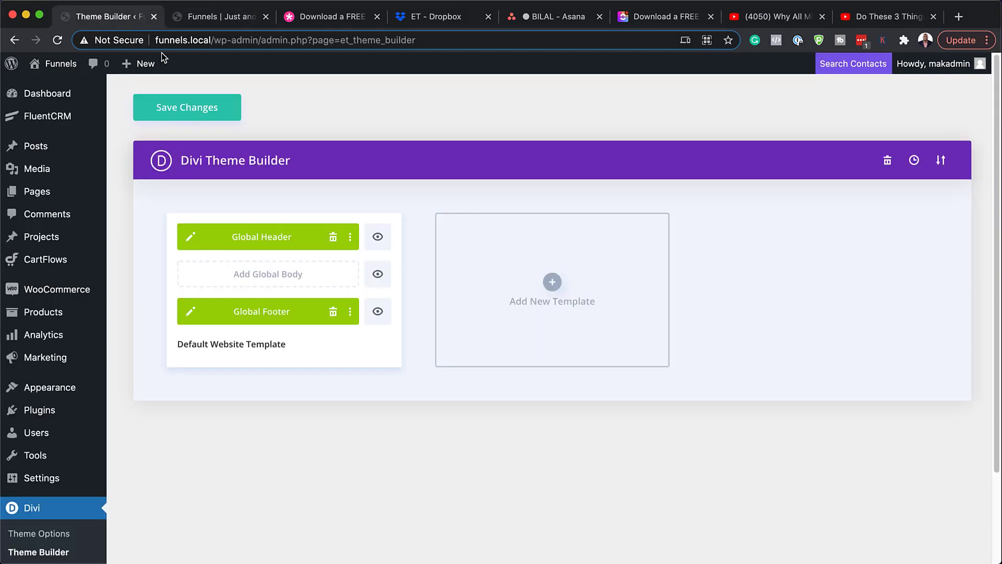
Step: Save the Theme Builder templates and reload the site's front page
left_click(176, 108)
left_click(210, 20)
left_click(57, 41)
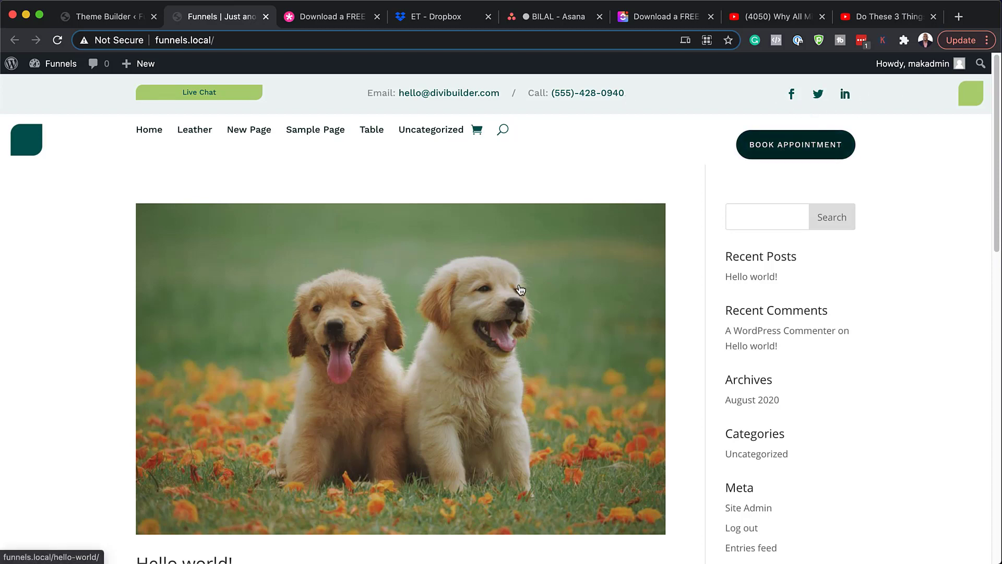
Step: Scroll the homepage to check the imported Family Doctor header and footer
scroll(559, 307, "down", 10)
scroll(561, 300, "down", 5)
scroll(561, 298, "up", 6)
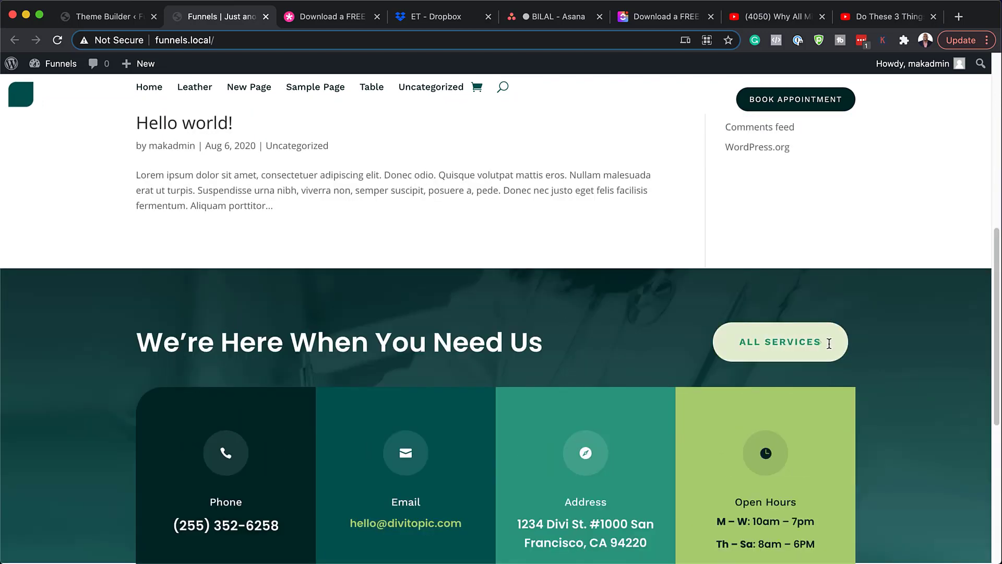
scroll(748, 361, "down", 2)
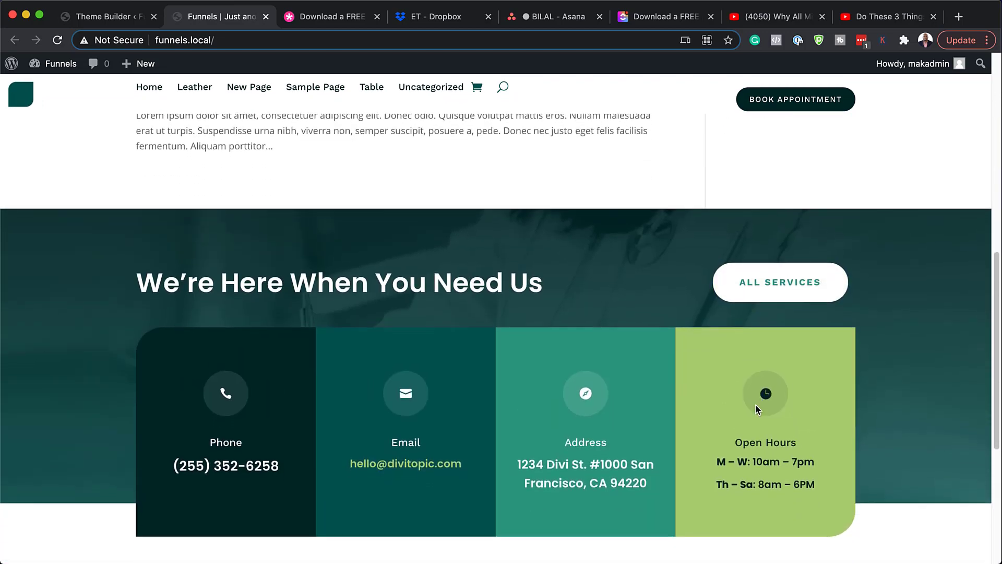
scroll(371, 444, "down", 1)
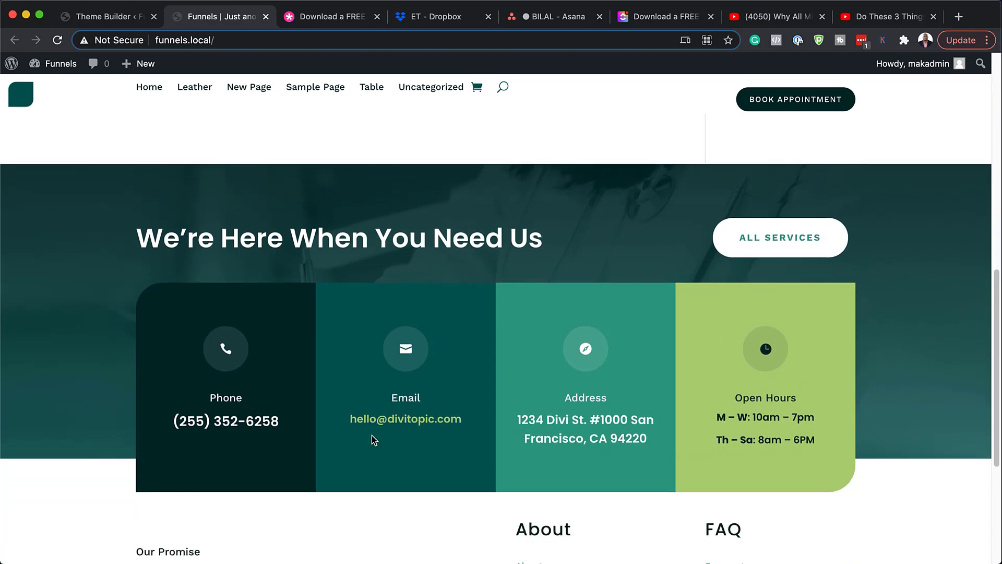
scroll(242, 400, "down", 5)
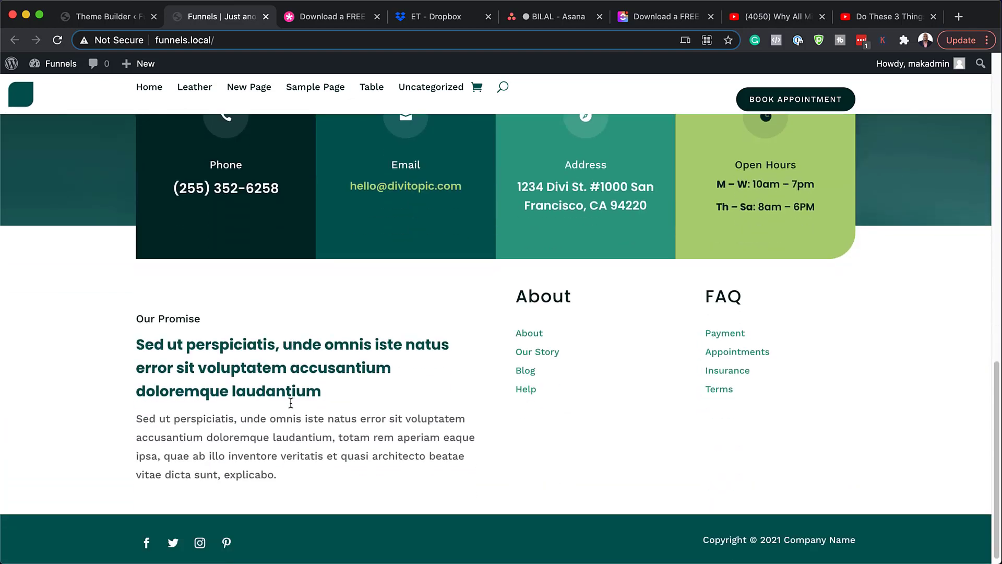
scroll(336, 407, "up", 15)
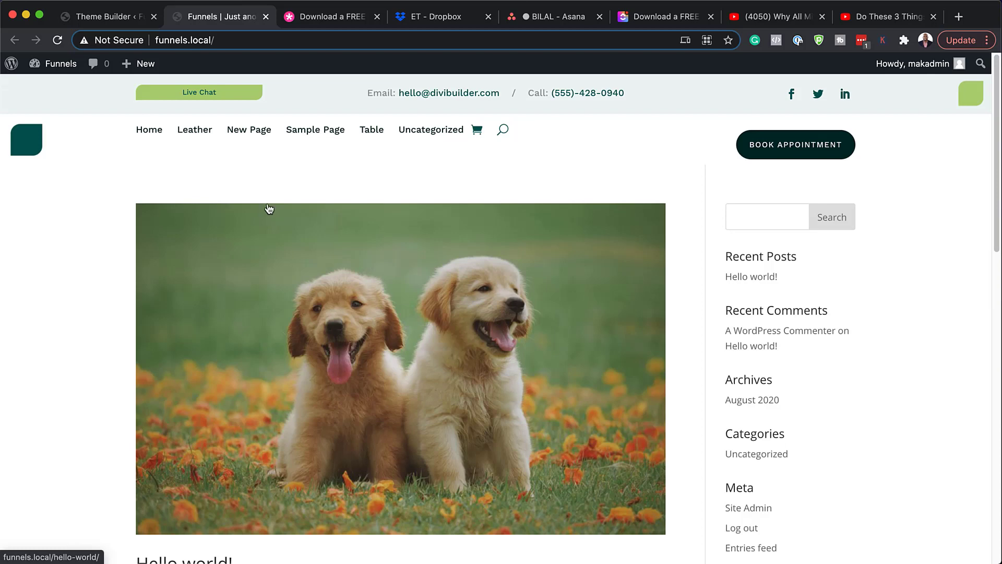
Step: Add a new page titled 'Doctor' and launch the Divi Builder on it
left_click(127, 19)
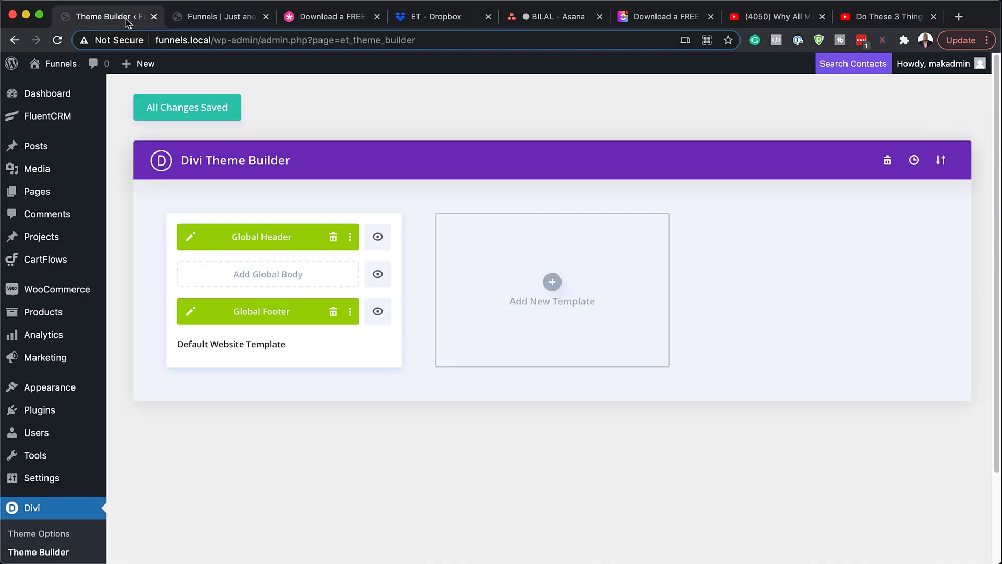
mouse_move(46, 193)
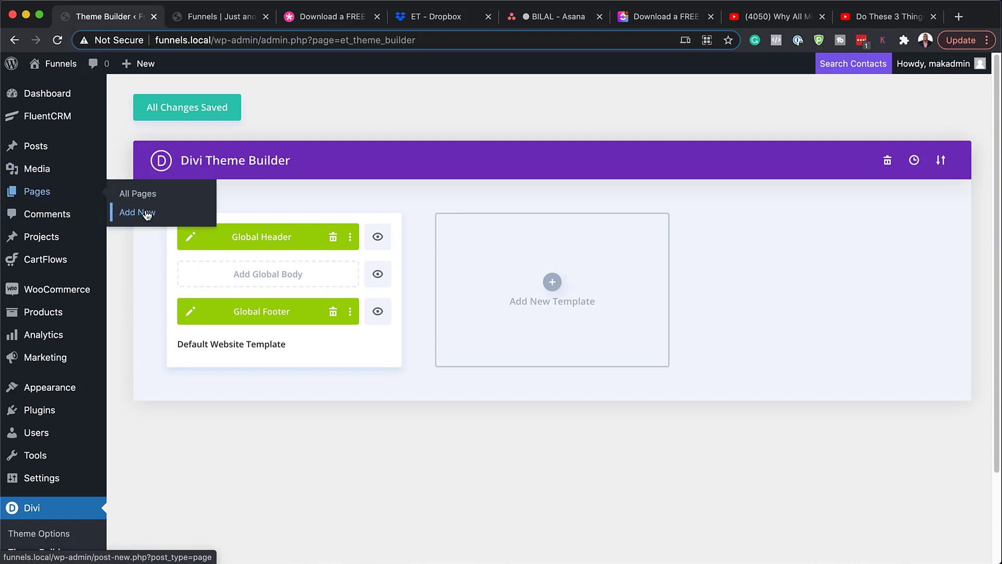
left_click(148, 212)
type("Doc")
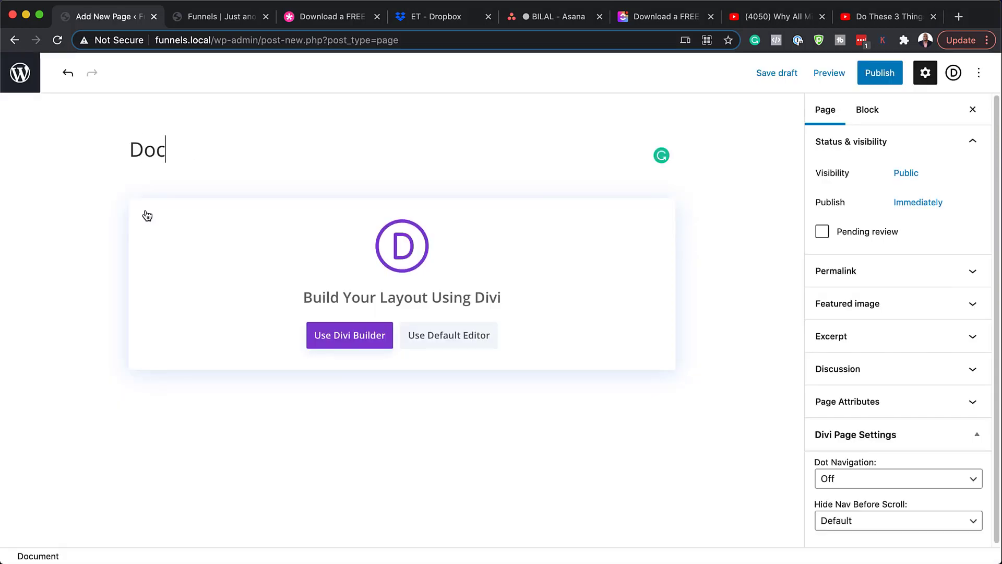
type("tor")
left_click(342, 336)
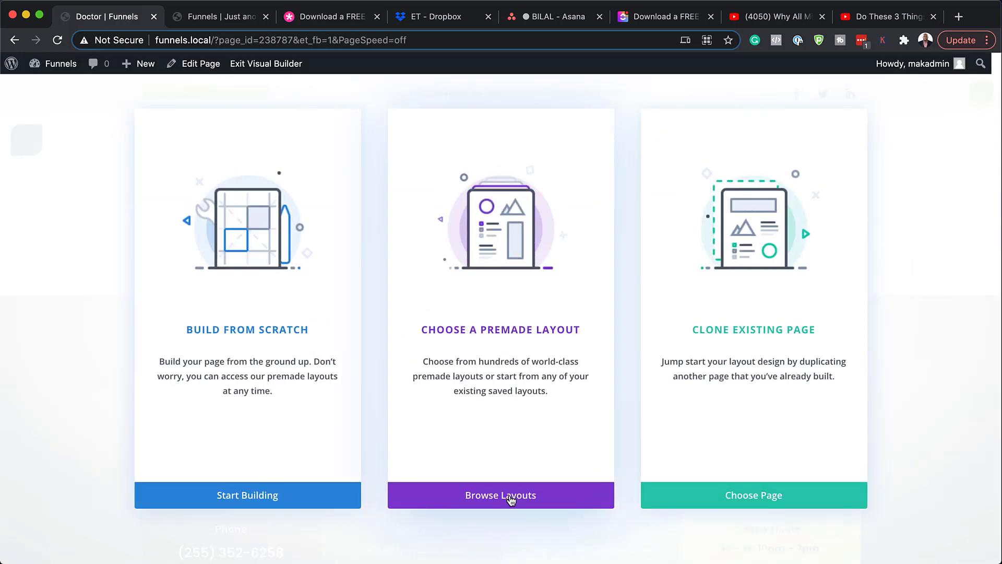
Step: Search the layout library for 'Family Doctor' and apply the Family Doctor Landing Page layout
left_click(521, 333)
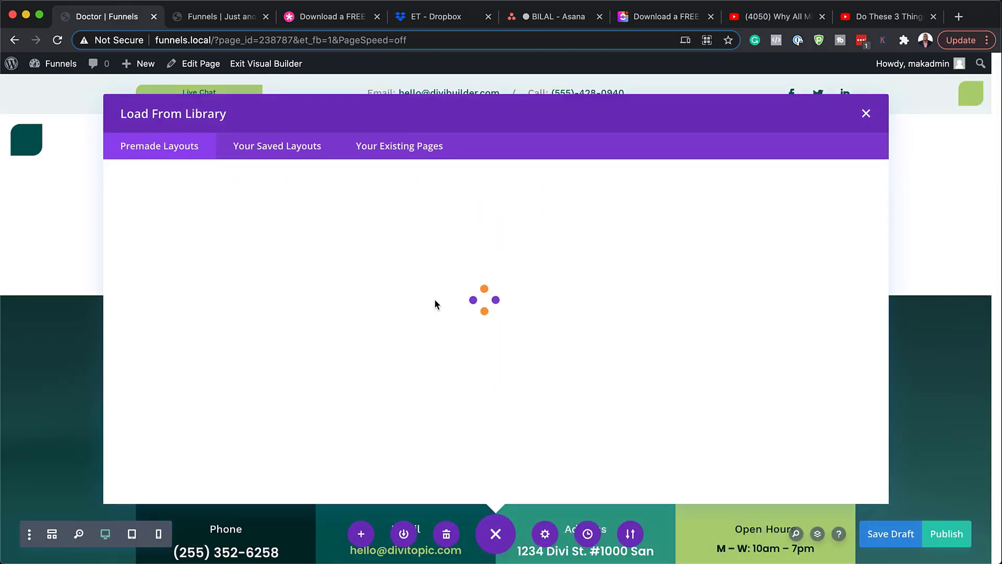
left_click(196, 251)
type("Family Doctor")
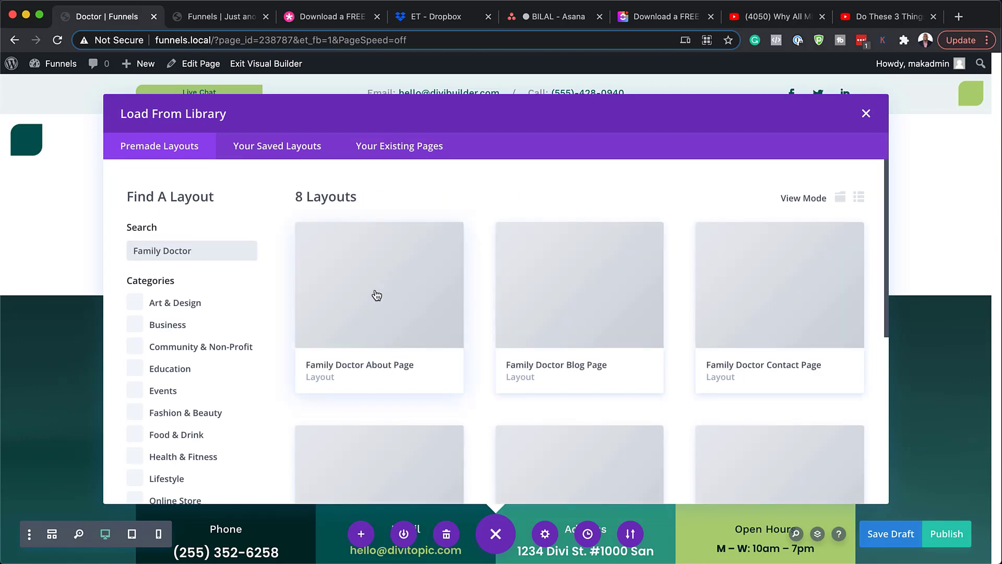
scroll(478, 331, "down", 1)
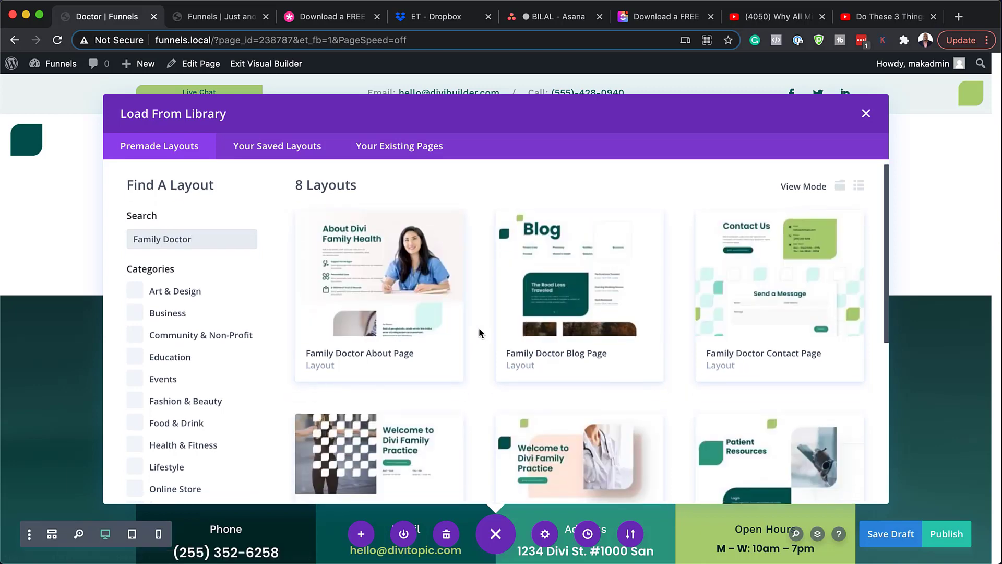
scroll(479, 329, "down", 3)
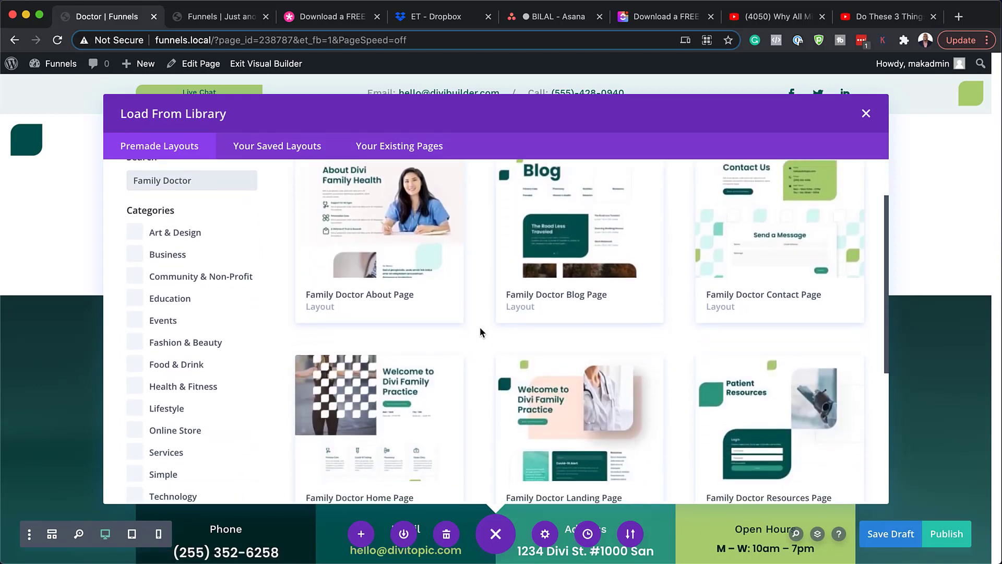
scroll(480, 332, "down", 3)
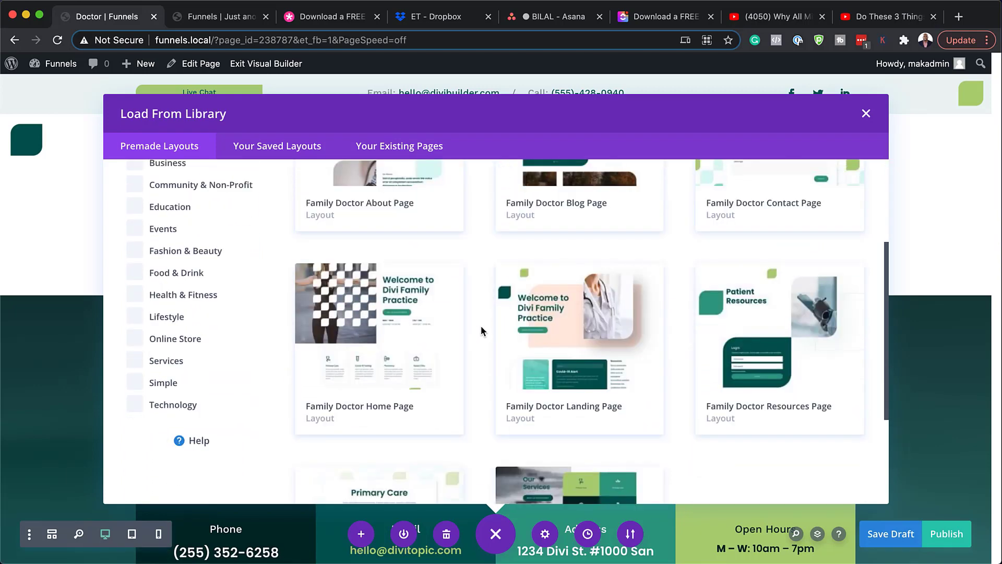
left_click(587, 322)
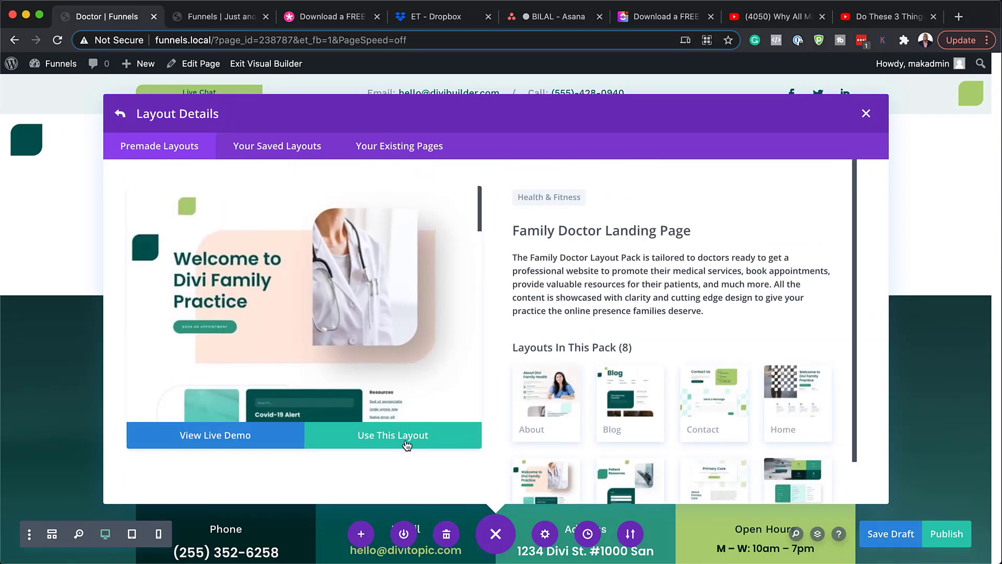
left_click(406, 442)
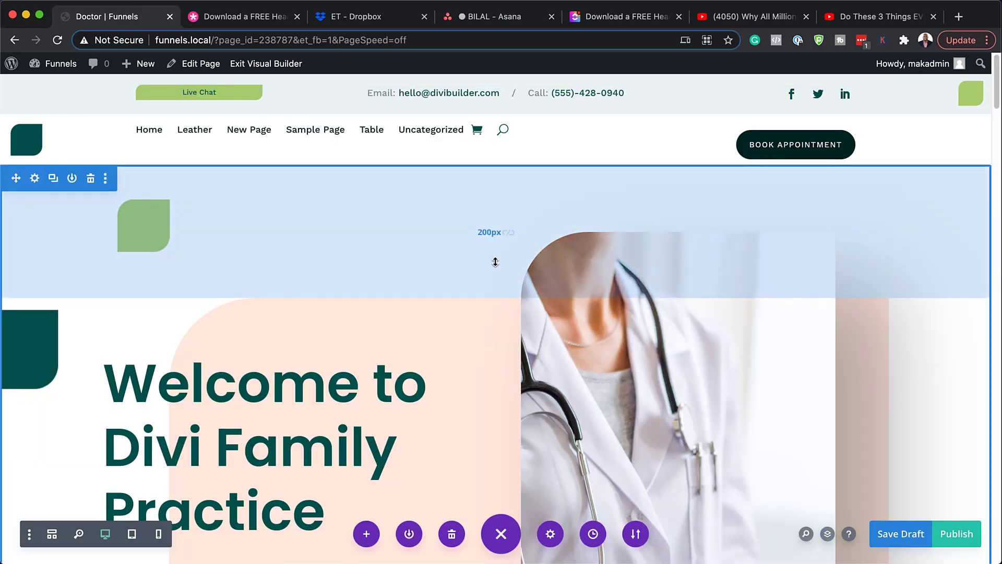
Step: Publish the Doctor page and exit the Visual Builder to view it live at /doctor/
scroll(494, 264, "down", 7)
scroll(495, 262, "down", 6)
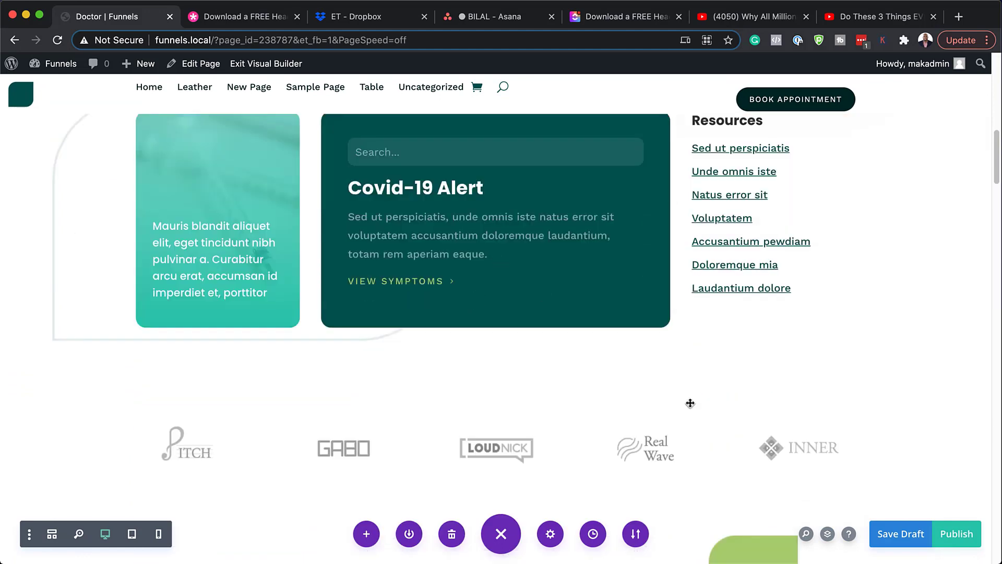
left_click(963, 540)
left_click(284, 64)
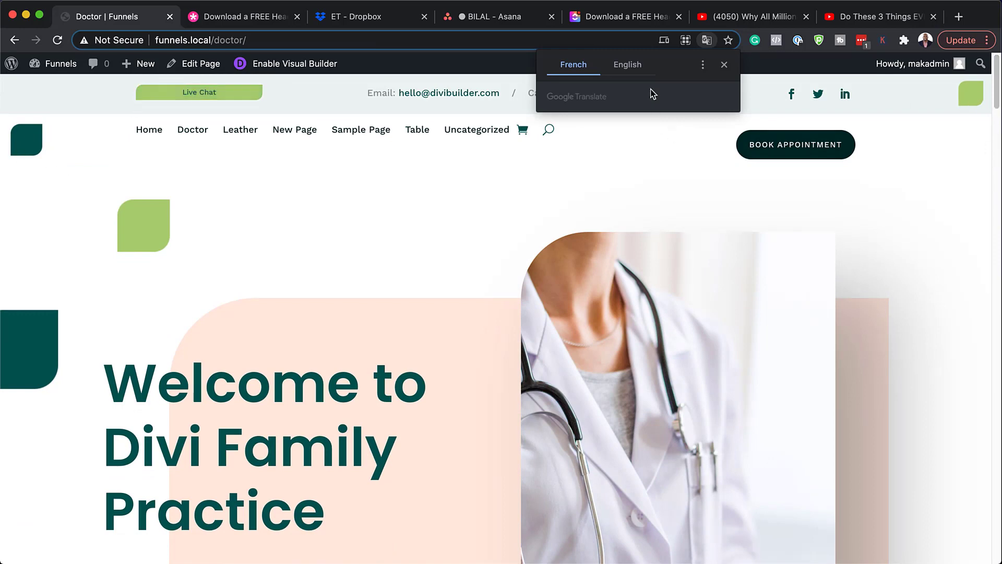
Step: Dismiss the Google Translate popup and scroll the Doctor page down to the footer and back
left_click(634, 69)
scroll(320, 360, "down", 15)
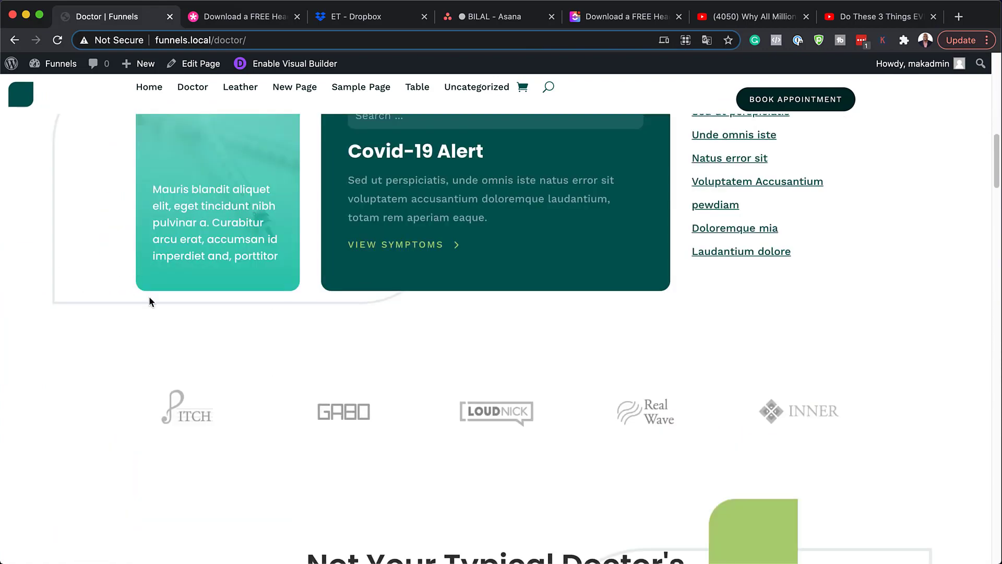
scroll(362, 349, "down", 15)
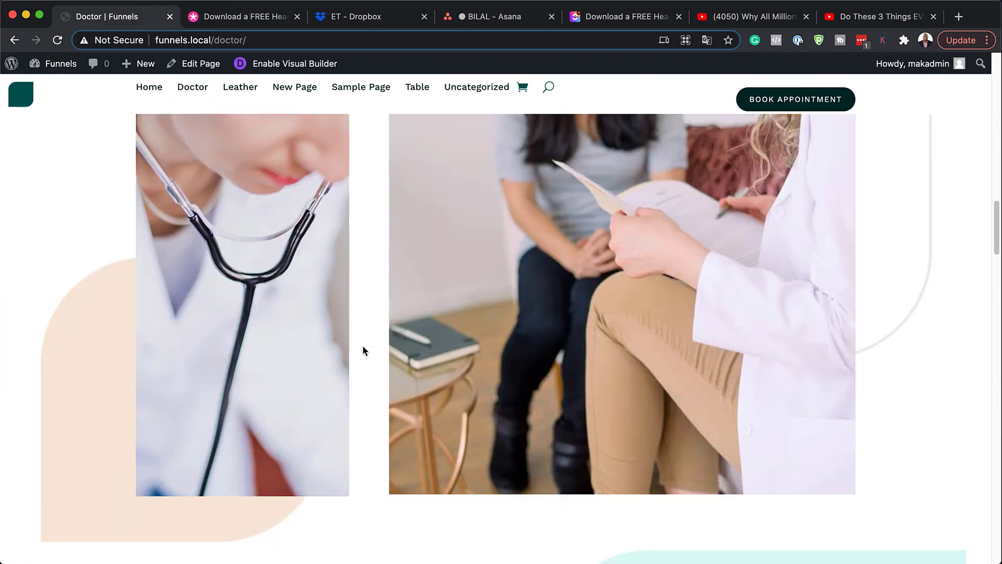
scroll(364, 350, "down", 20)
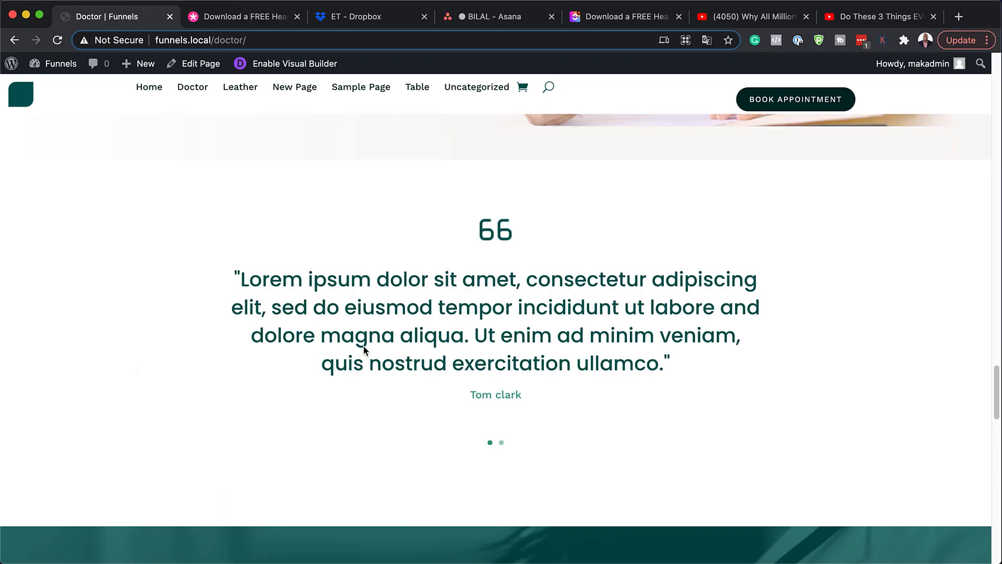
scroll(364, 345, "down", 10)
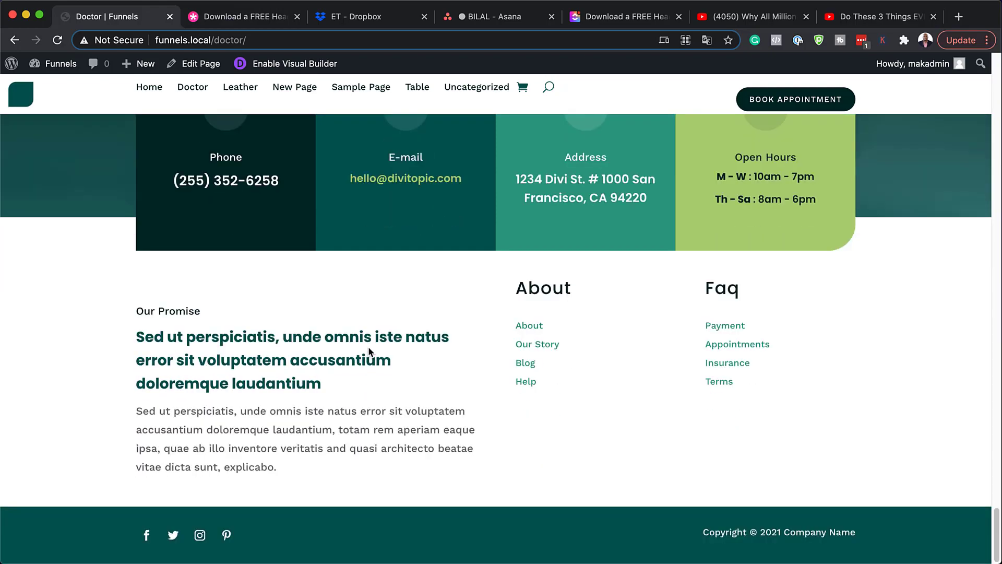
scroll(369, 346, "up", 20)
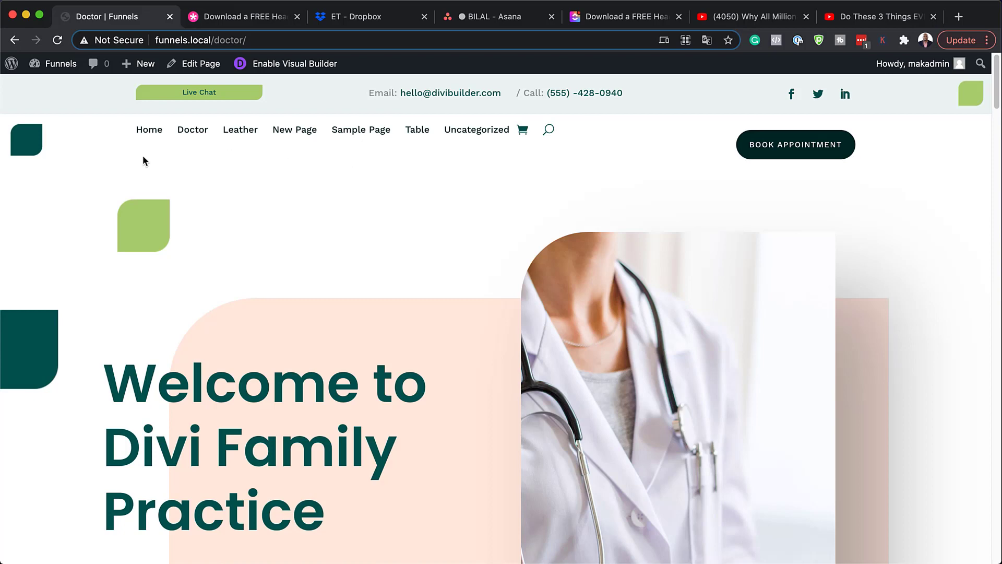
mouse_move(65, 67)
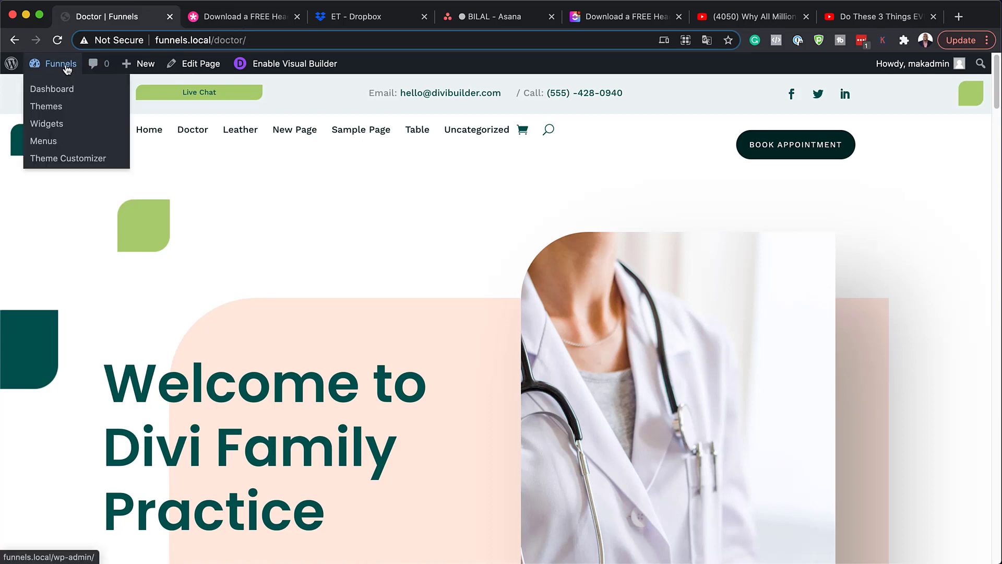
Step: Open the site Dashboard in a new tab and go to Divi > Theme Builder
left_click(61, 91, "super")
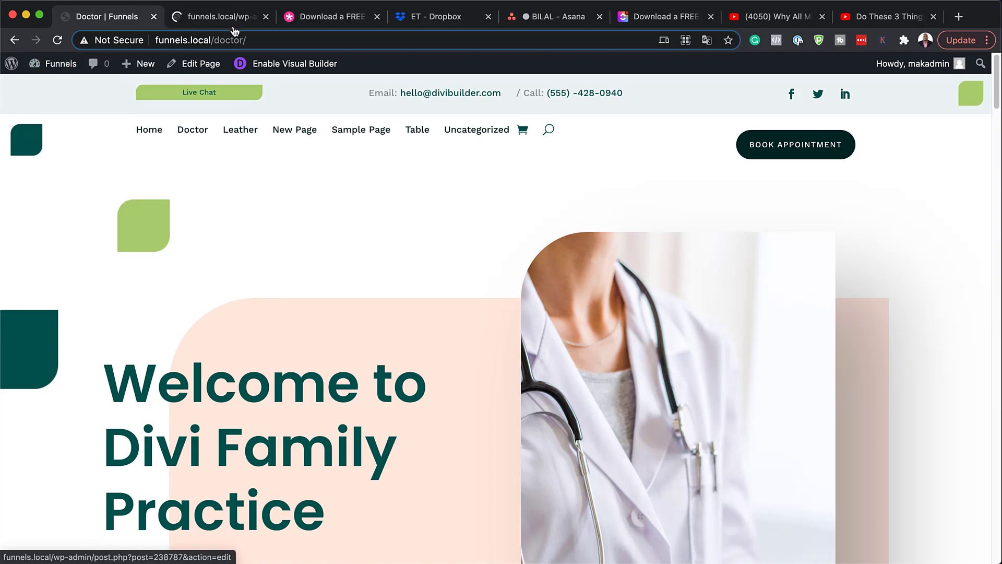
left_click(233, 17)
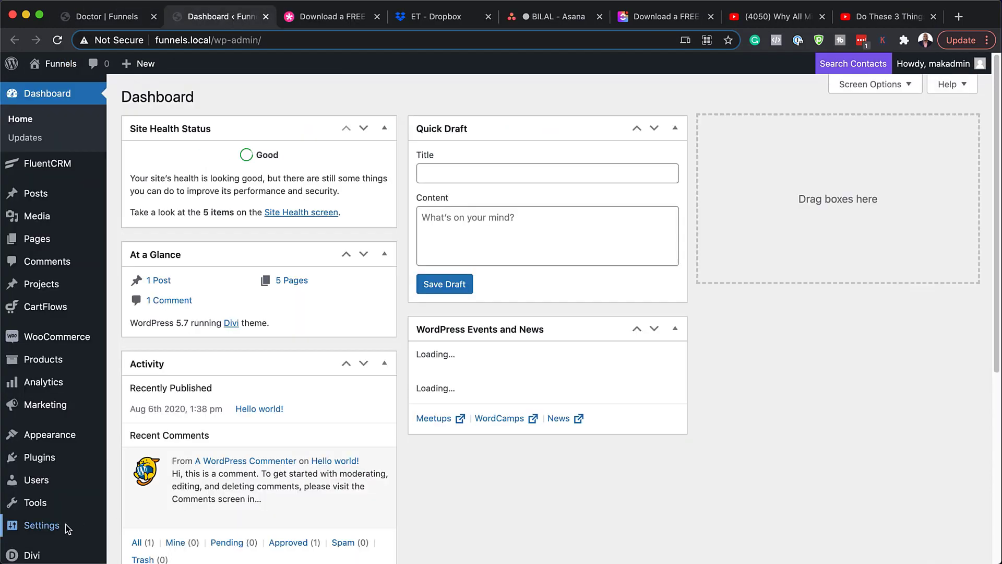
scroll(67, 525, "down", 5)
mouse_move(36, 525)
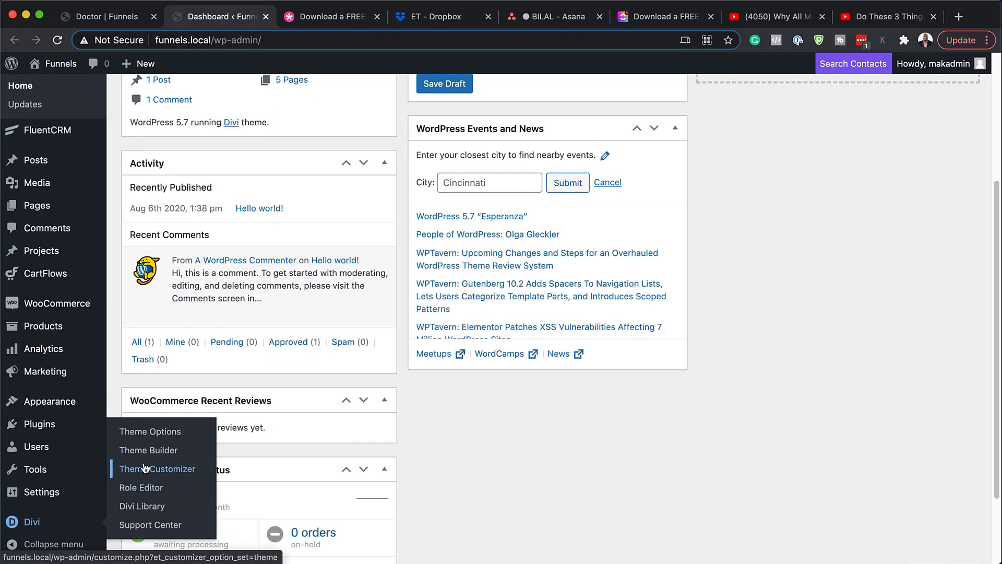
left_click(164, 451)
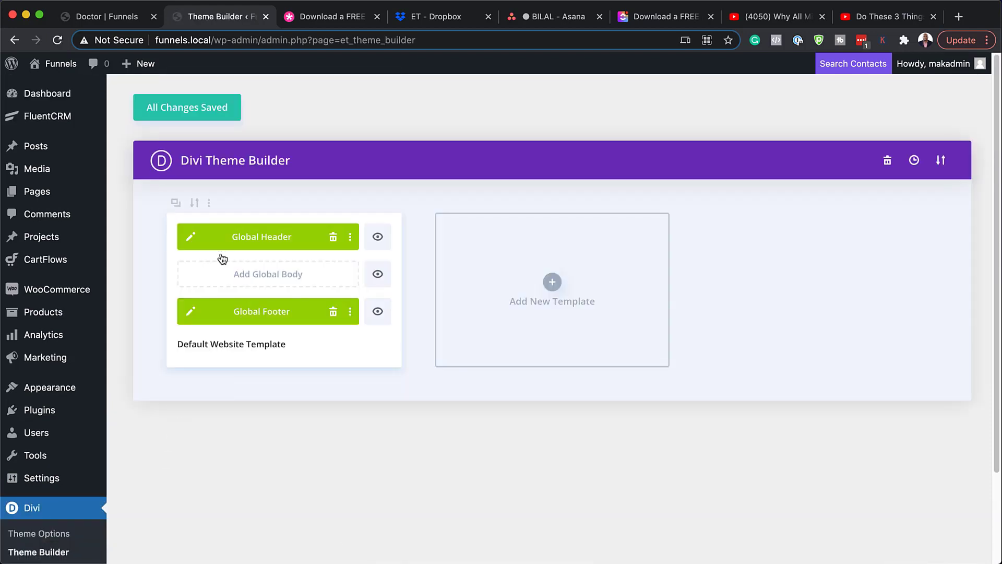
Step: Open the Global Header layout and the settings of its top bar section
left_click(191, 237)
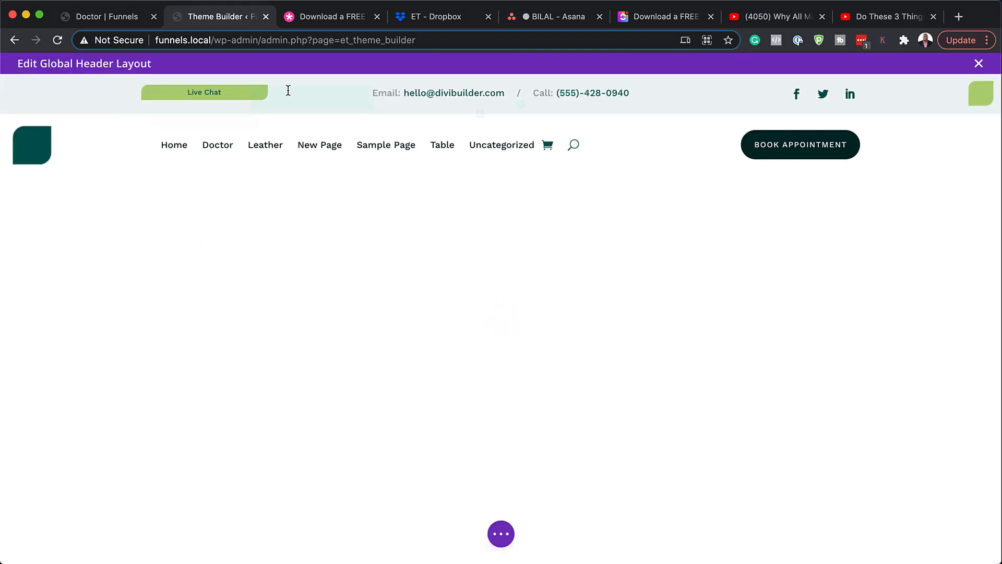
mouse_move(288, 94)
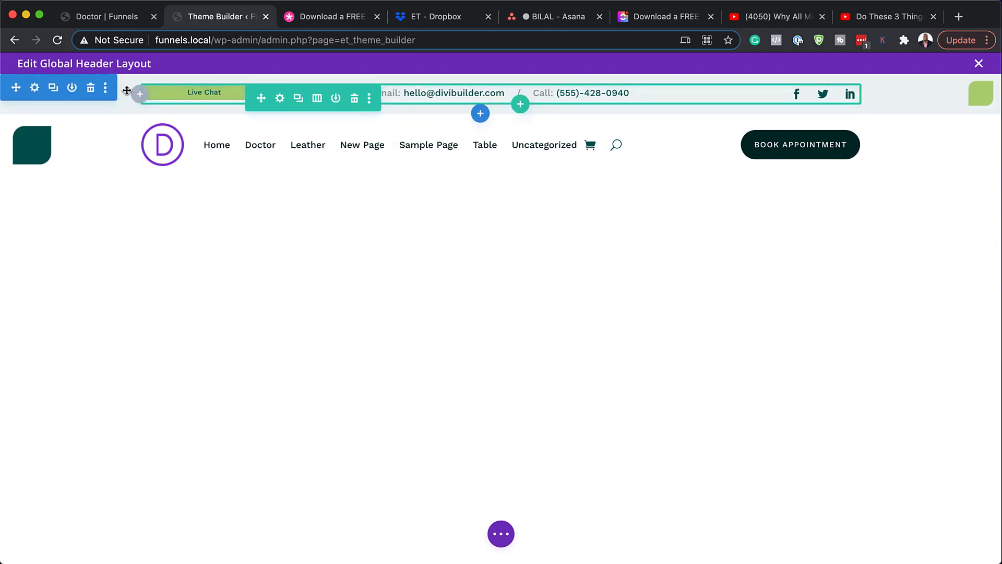
left_click(35, 88)
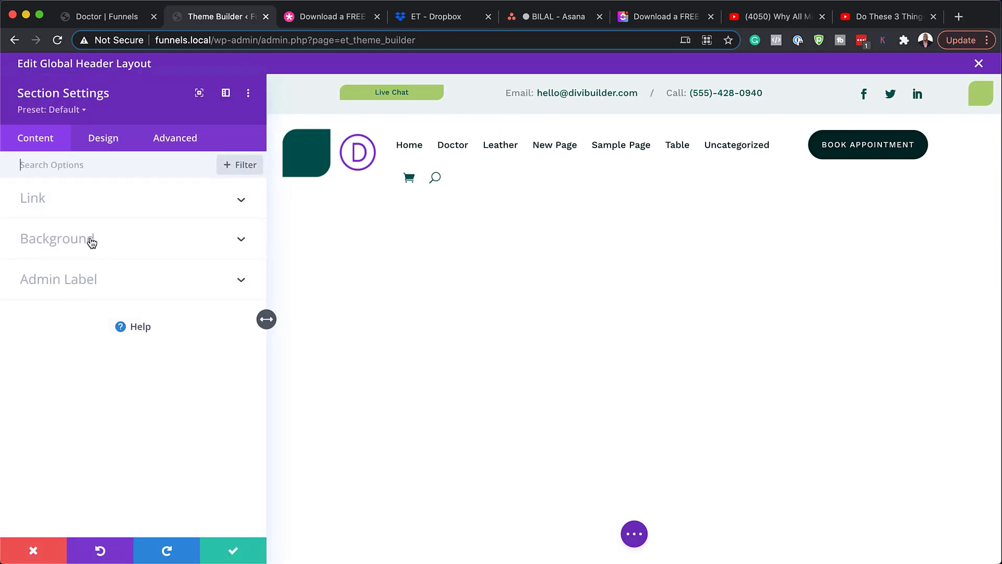
Step: Try a blue #0c71c3 background on the top bar, then discard the change
left_click(90, 243)
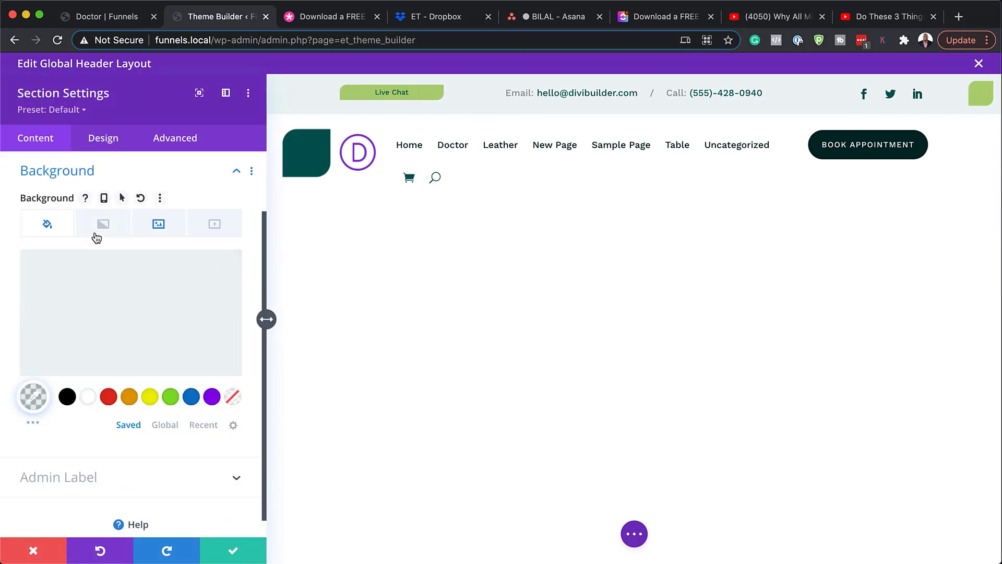
left_click(192, 397)
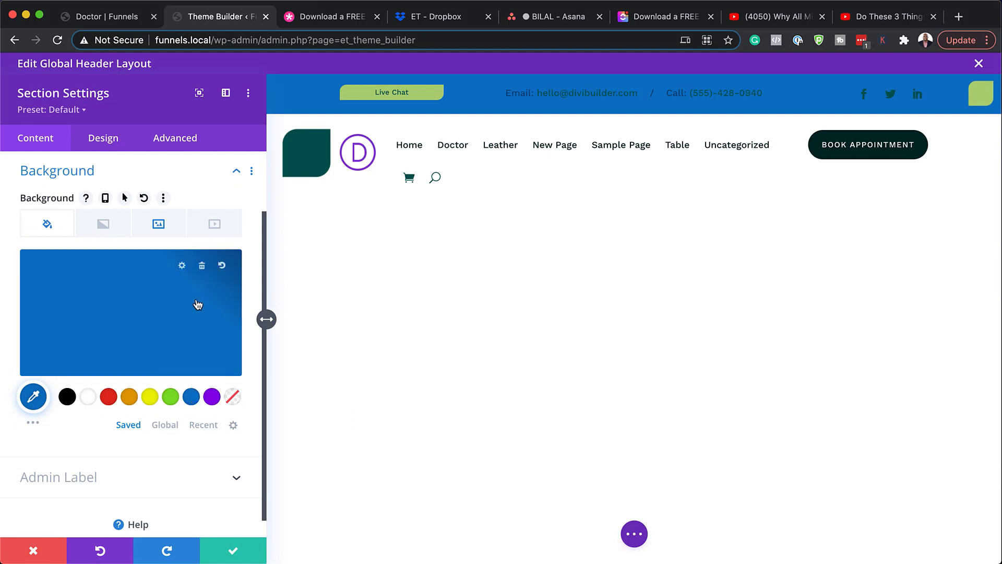
left_click(73, 324)
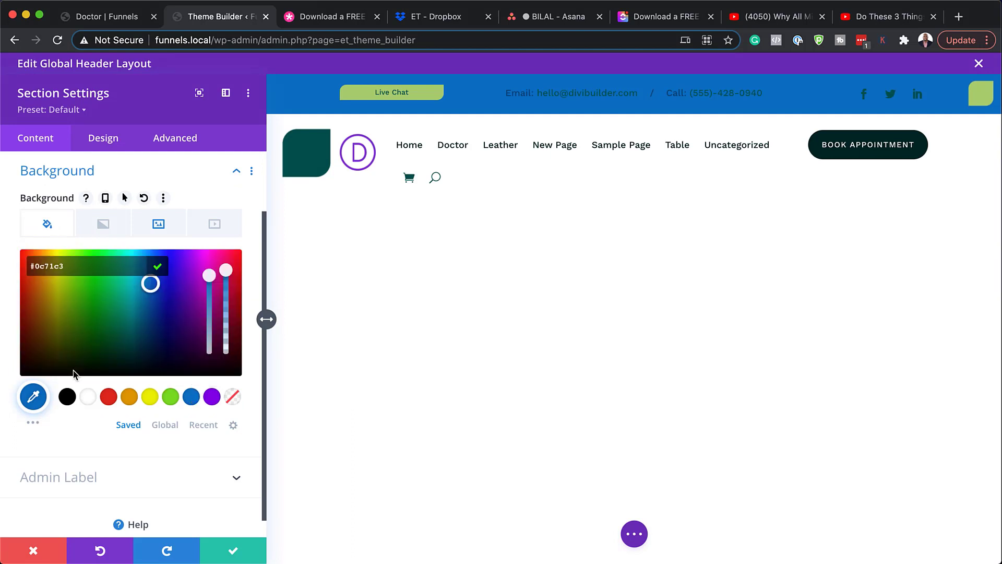
left_click(32, 399)
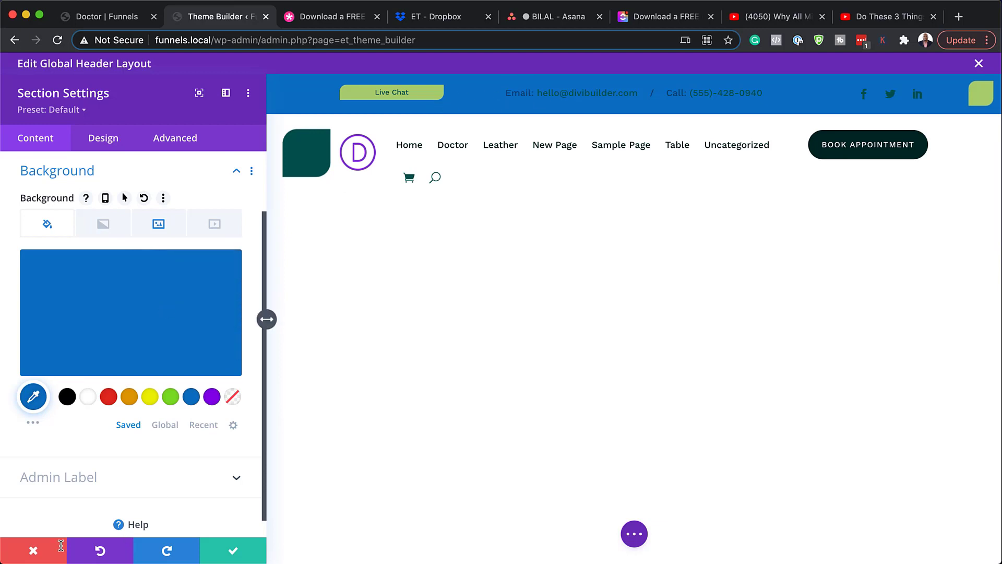
left_click(33, 551)
mouse_move(208, 94)
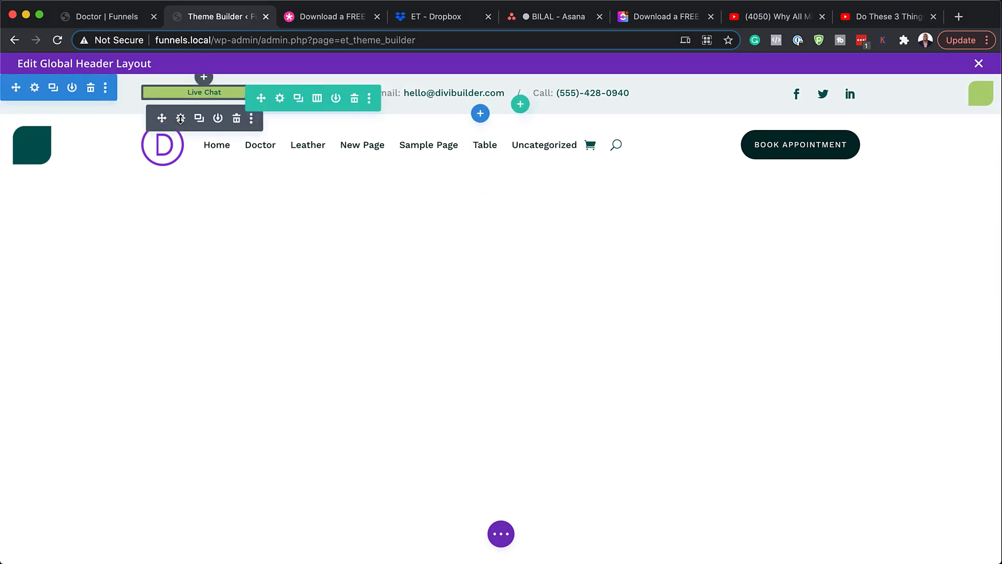
left_click(180, 119)
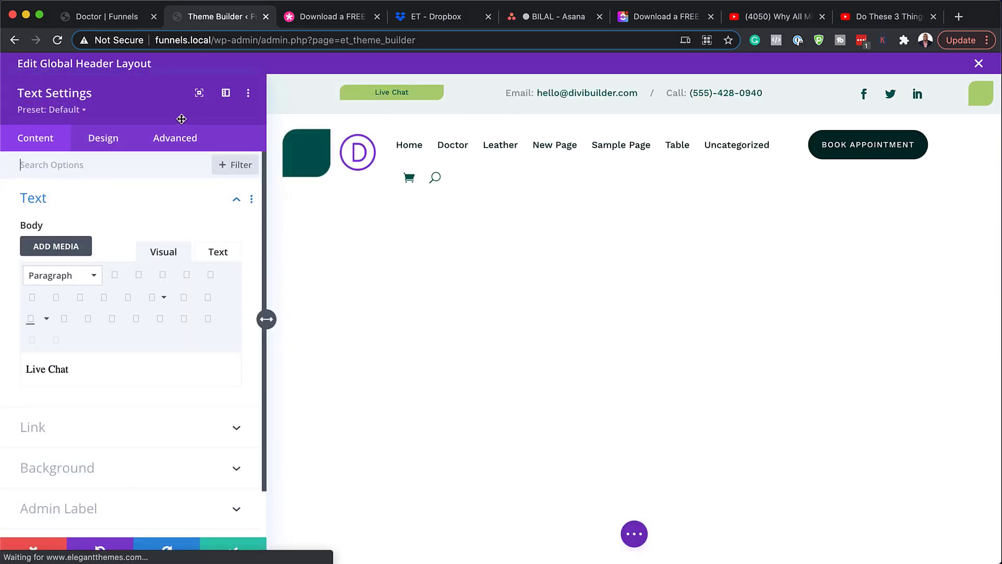
left_click_drag(85, 371, 23, 370)
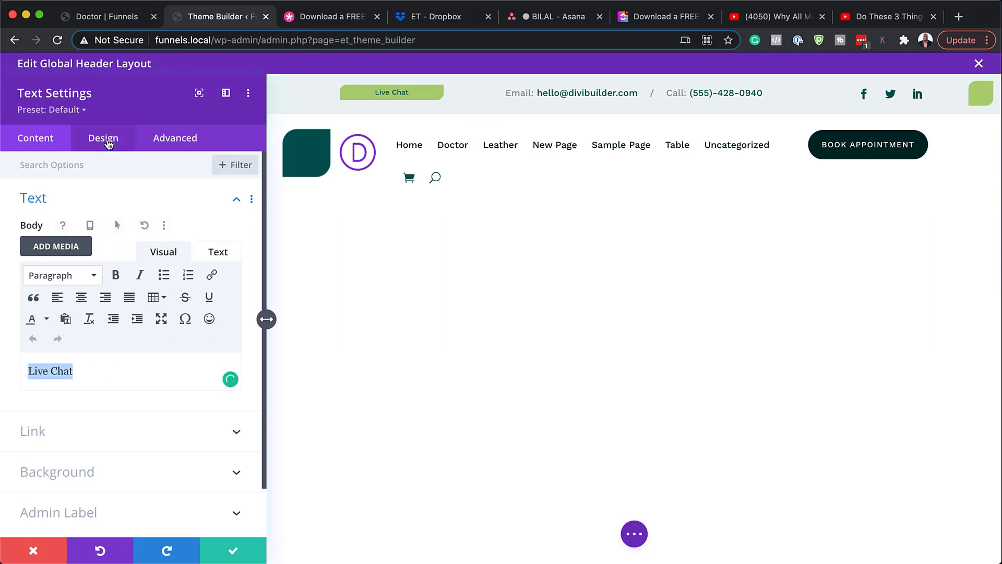
left_click(103, 138)
left_click(53, 201)
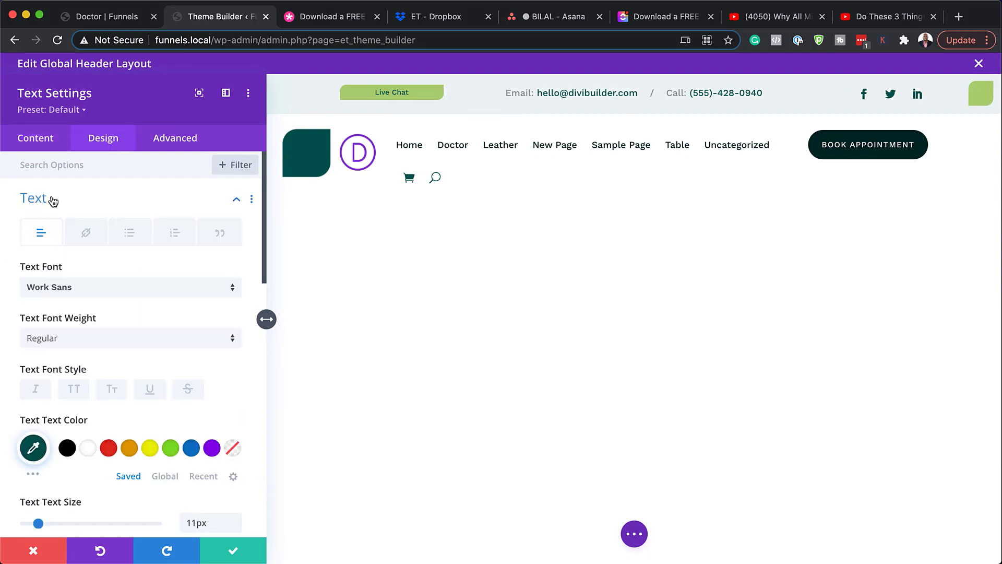
left_click(97, 295)
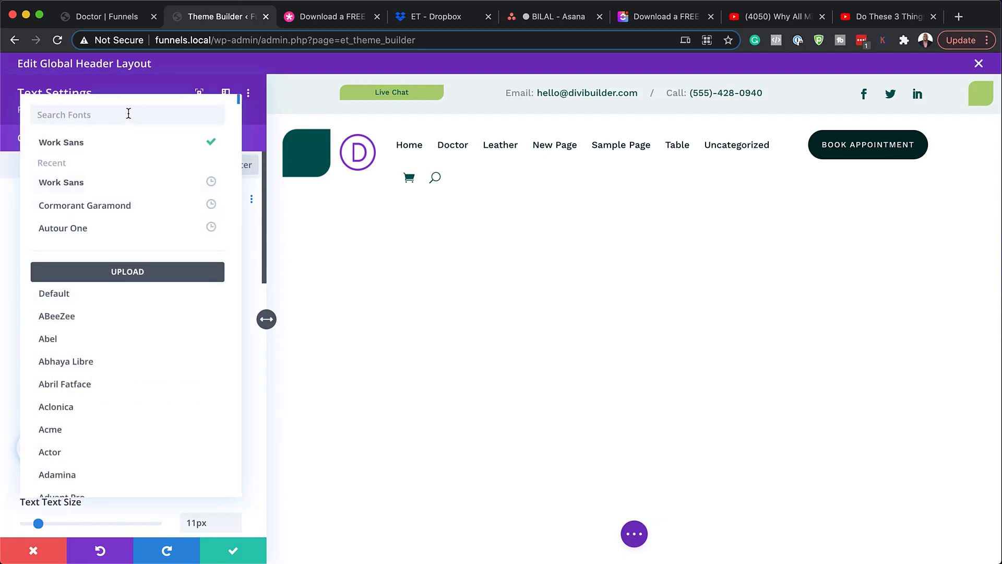
type("popp")
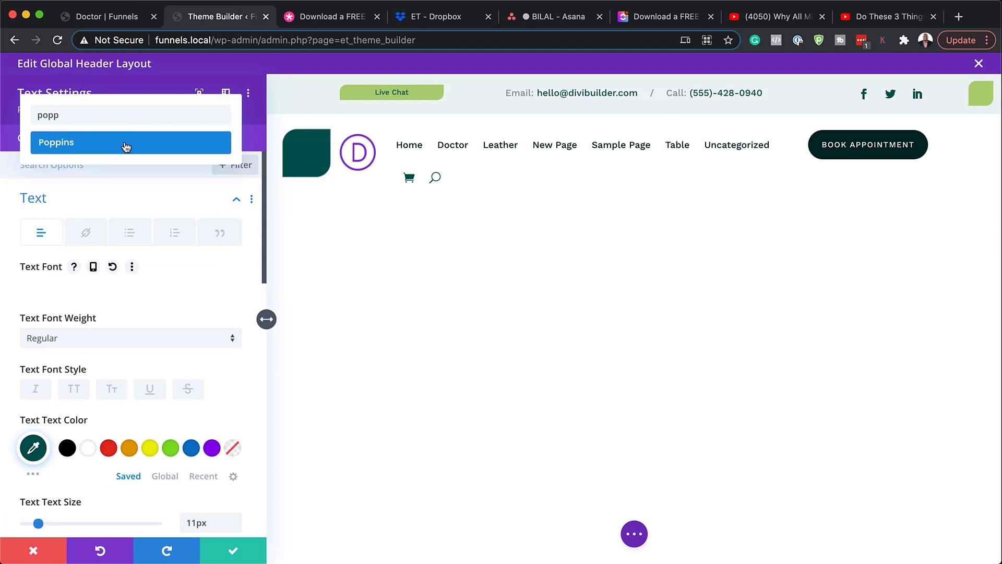
left_click(126, 147)
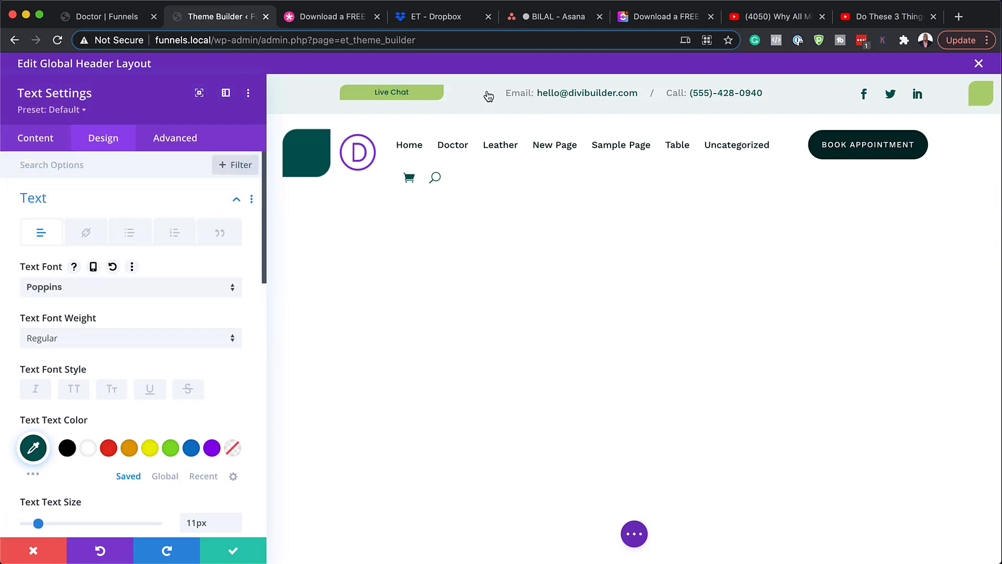
left_click(149, 450)
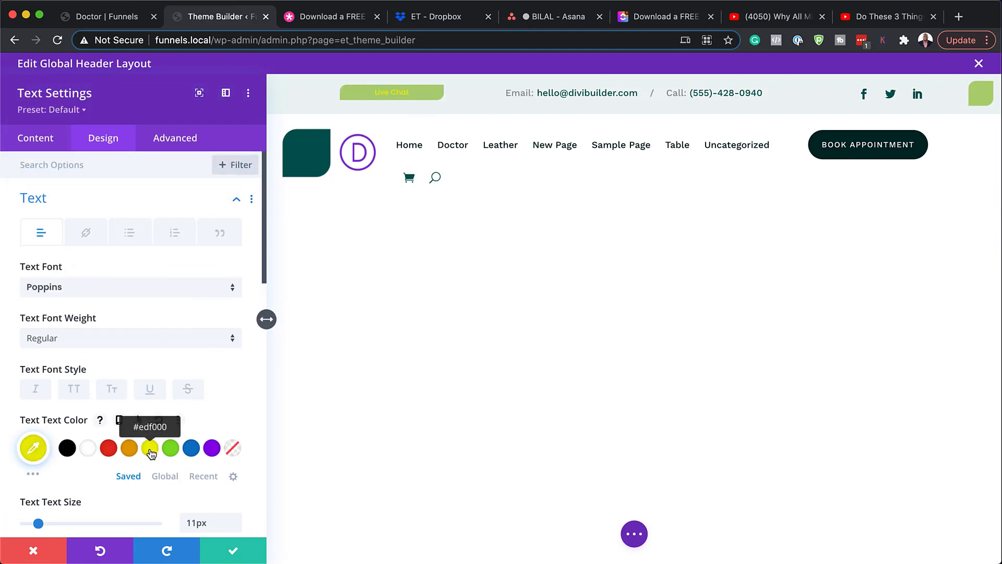
left_click(108, 449)
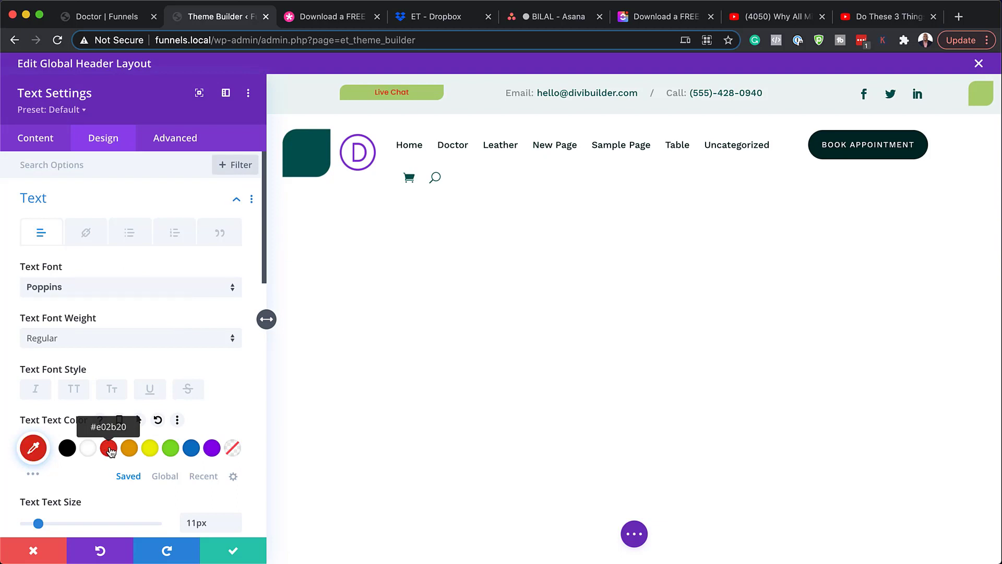
left_click(73, 449)
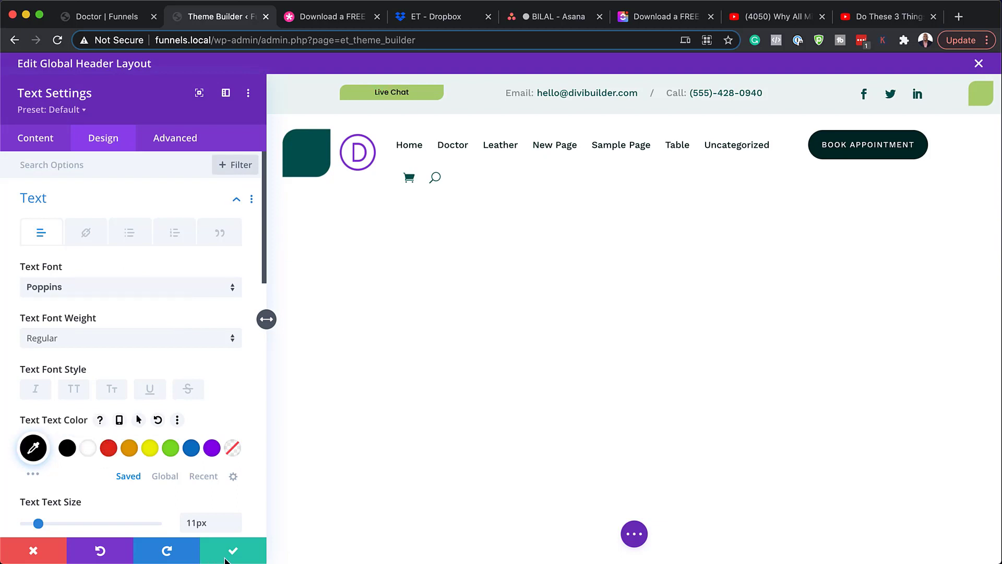
scroll(128, 423, "down", 1)
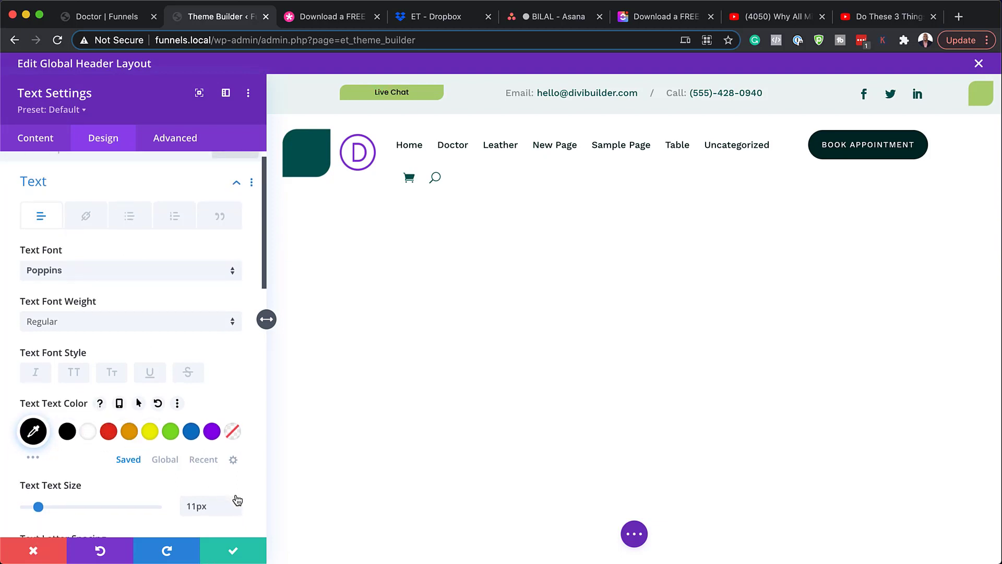
key("Up")
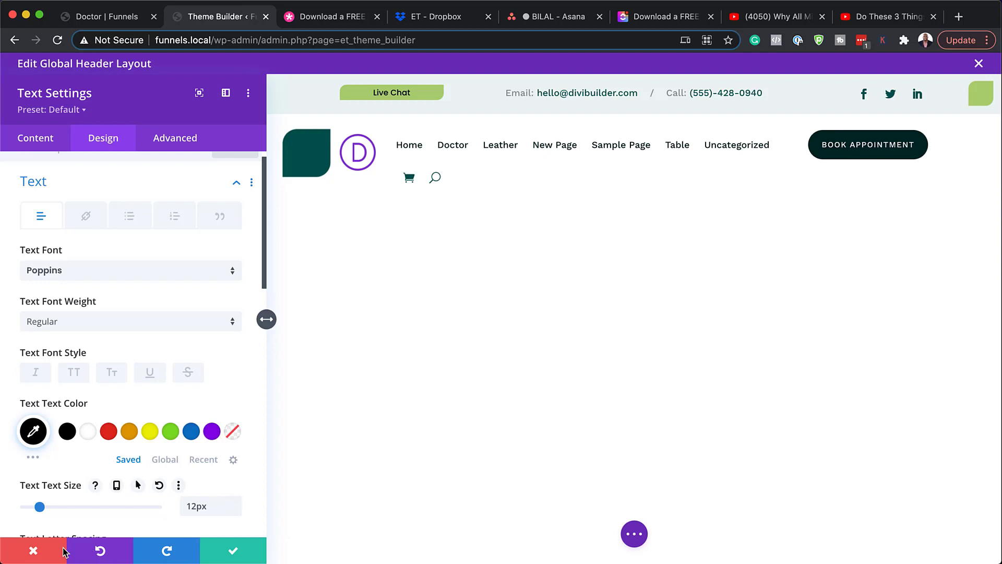
left_click(34, 553)
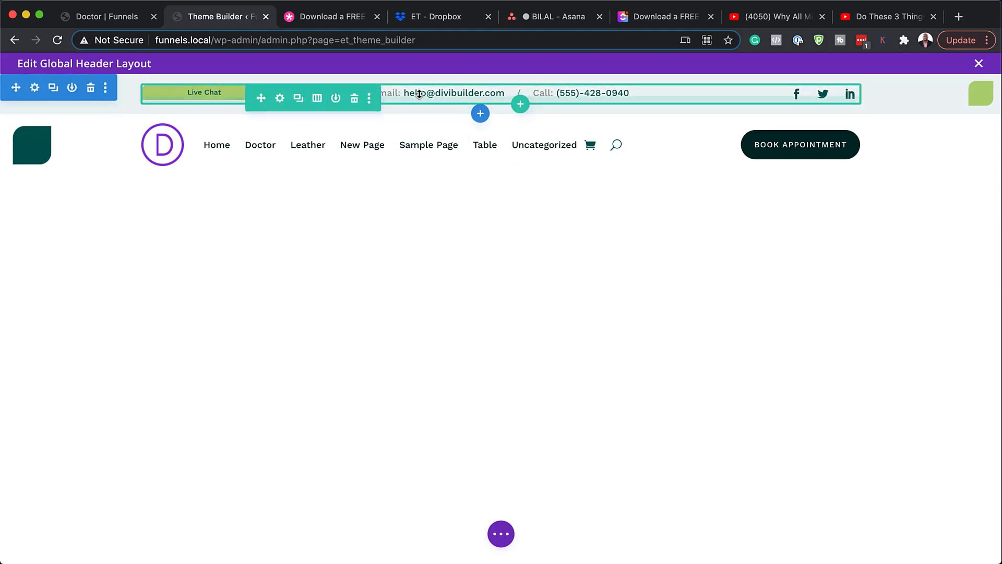
Step: Open the Layers panel and expand Section, Row and the first two Columns to their Text modules
left_click(503, 536)
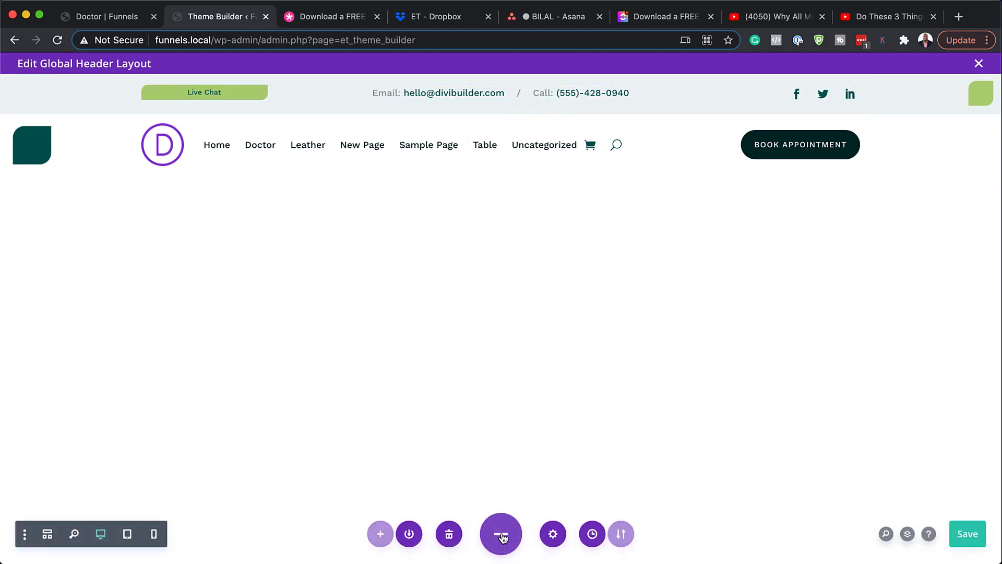
left_click(903, 533)
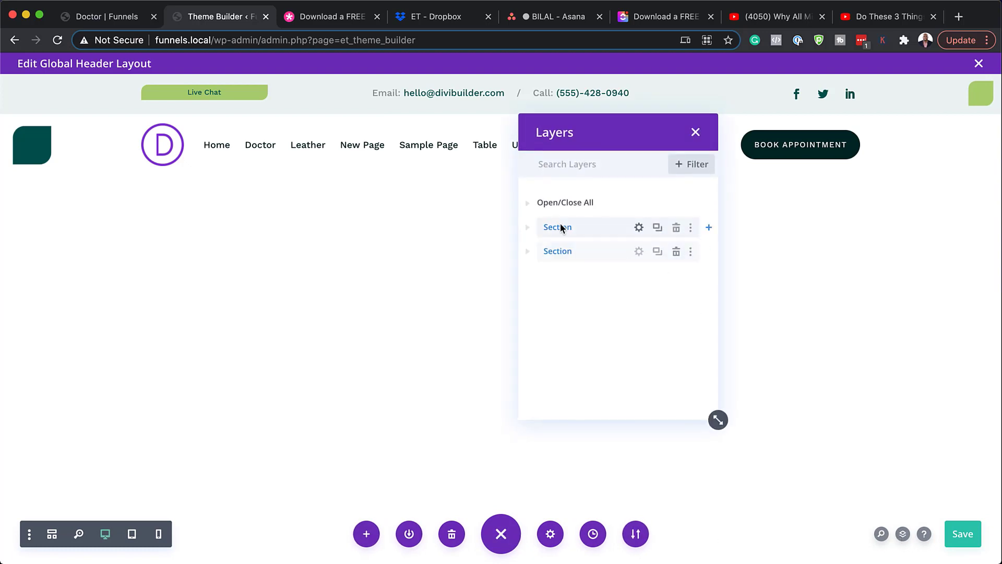
left_click(528, 229)
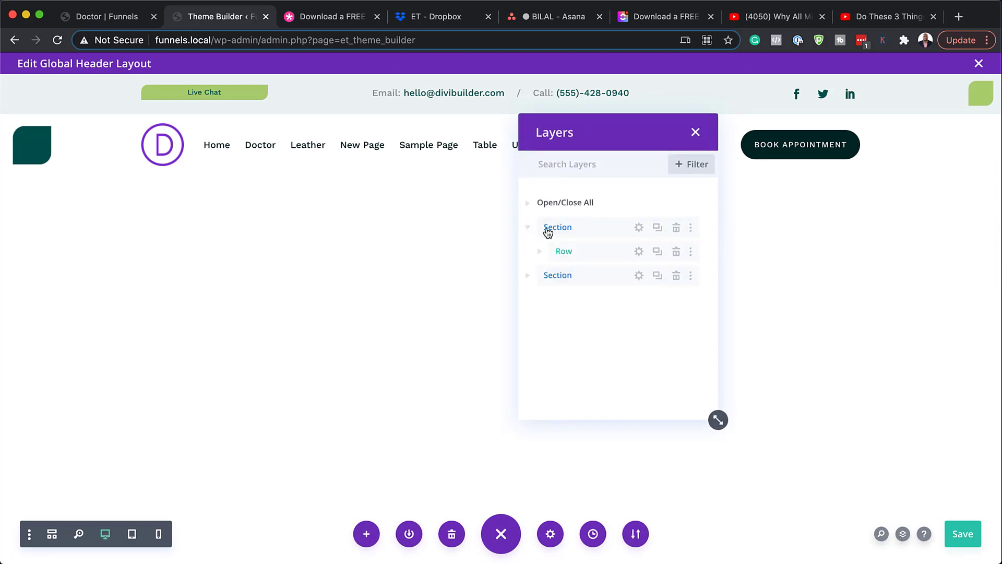
left_click(542, 252)
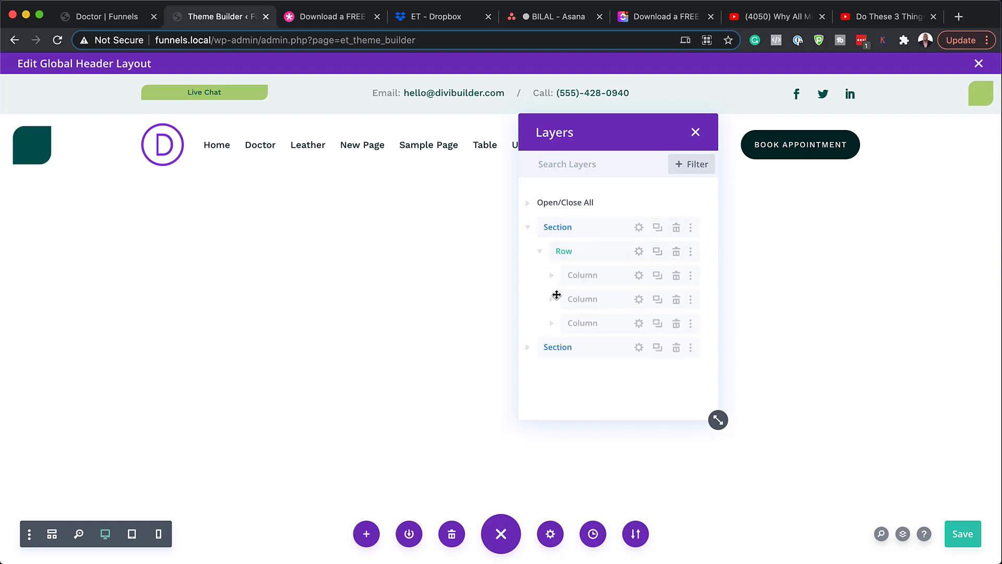
left_click(552, 276)
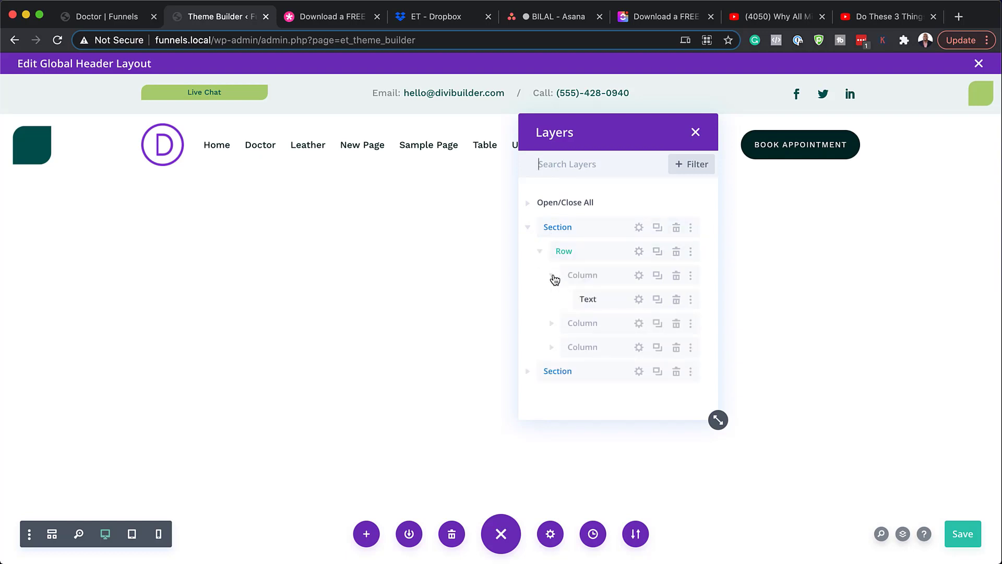
left_click(552, 323)
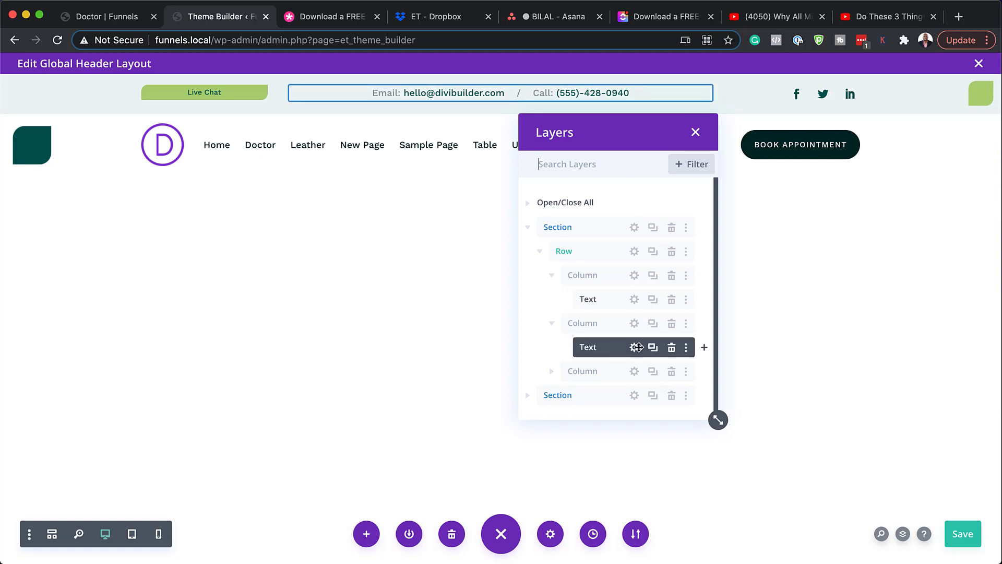
left_click(634, 347)
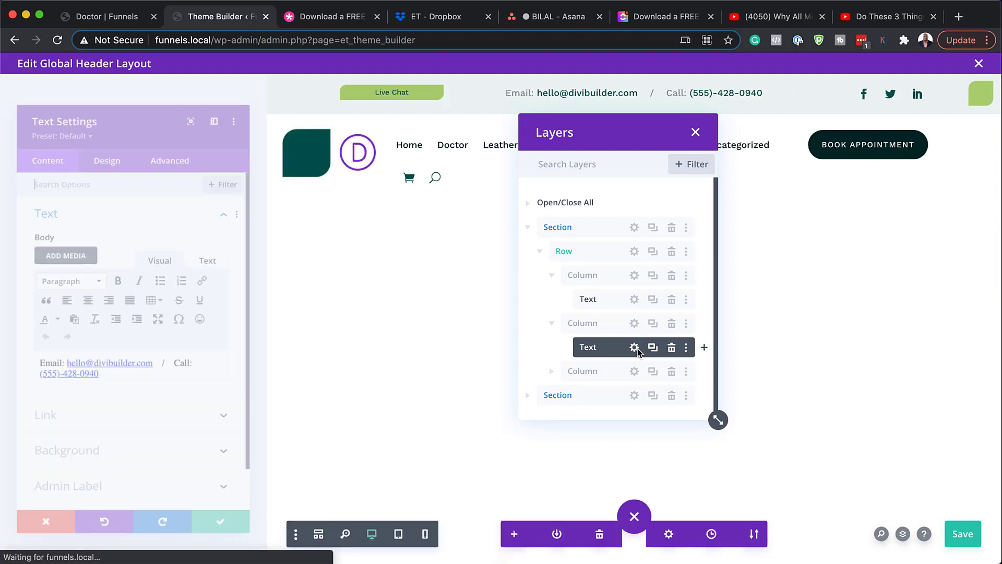
left_click_drag(107, 387, 28, 386)
left_click_drag(176, 371, 55, 372)
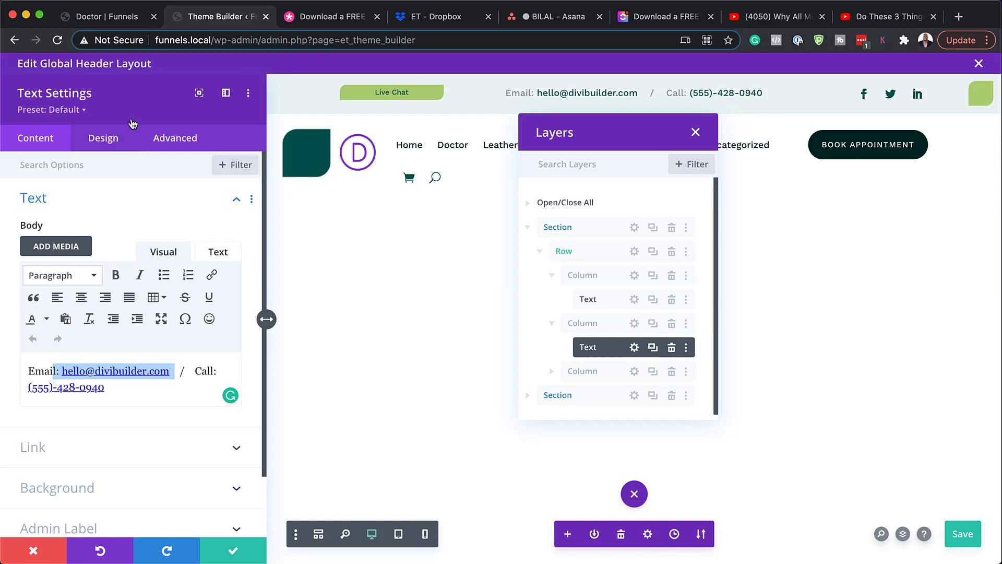
left_click(110, 142)
left_click(89, 204)
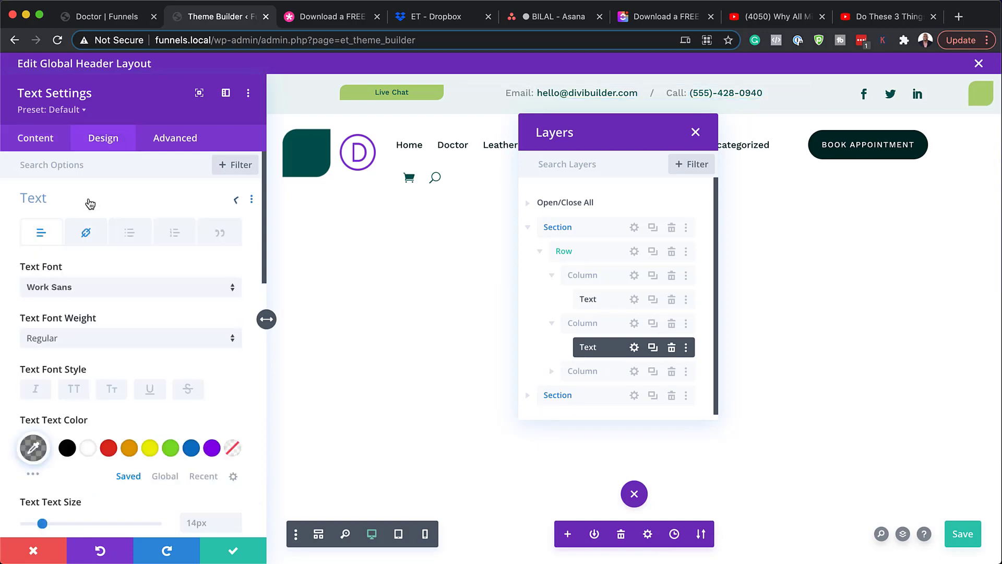
left_click(93, 287)
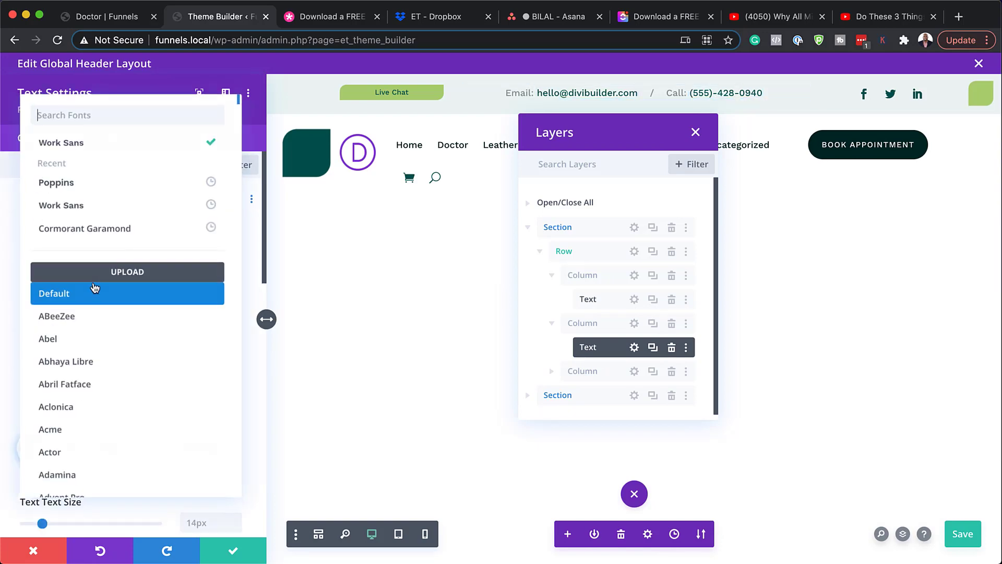
left_click(100, 183)
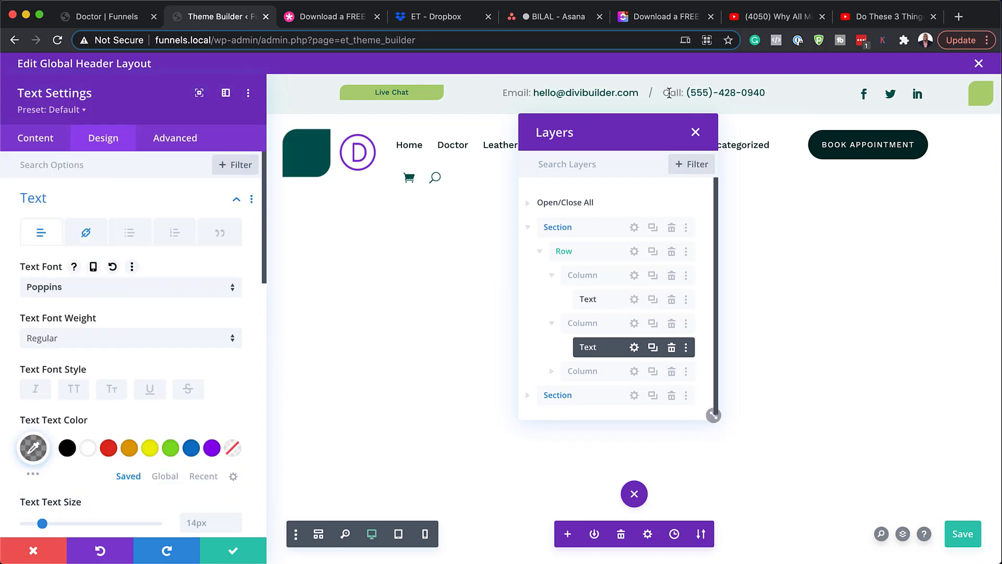
scroll(236, 493, "down", 3)
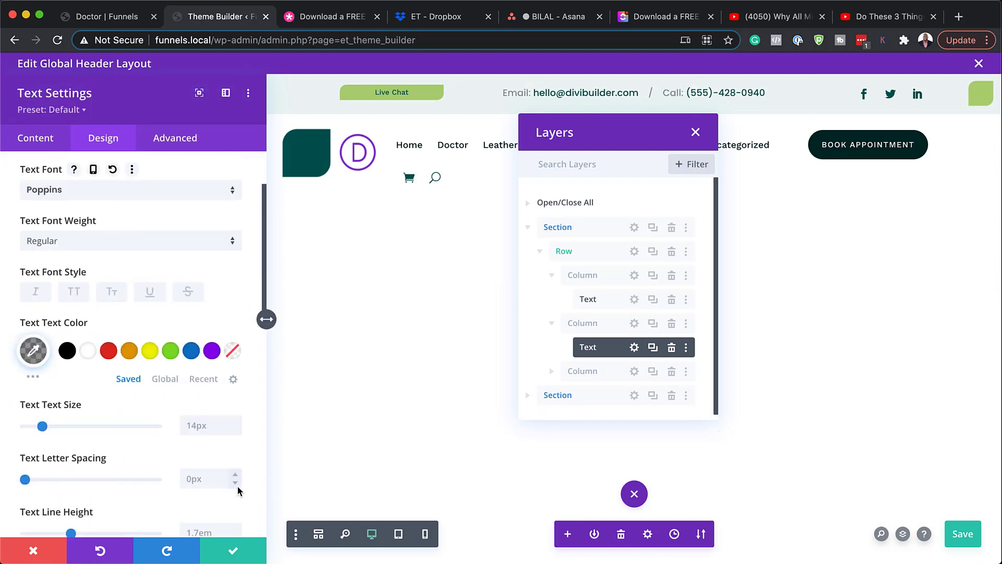
left_click(235, 430)
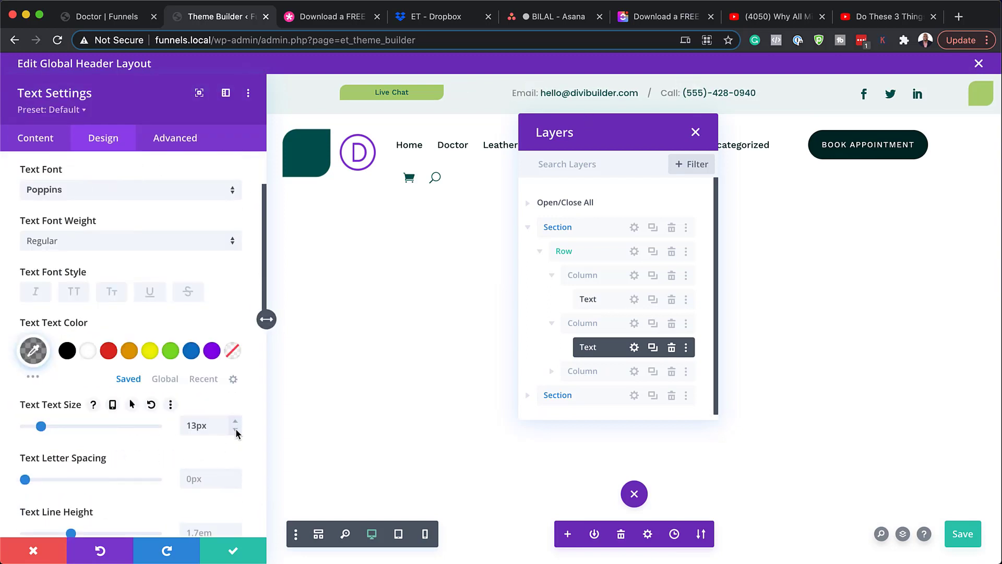
left_click(235, 421)
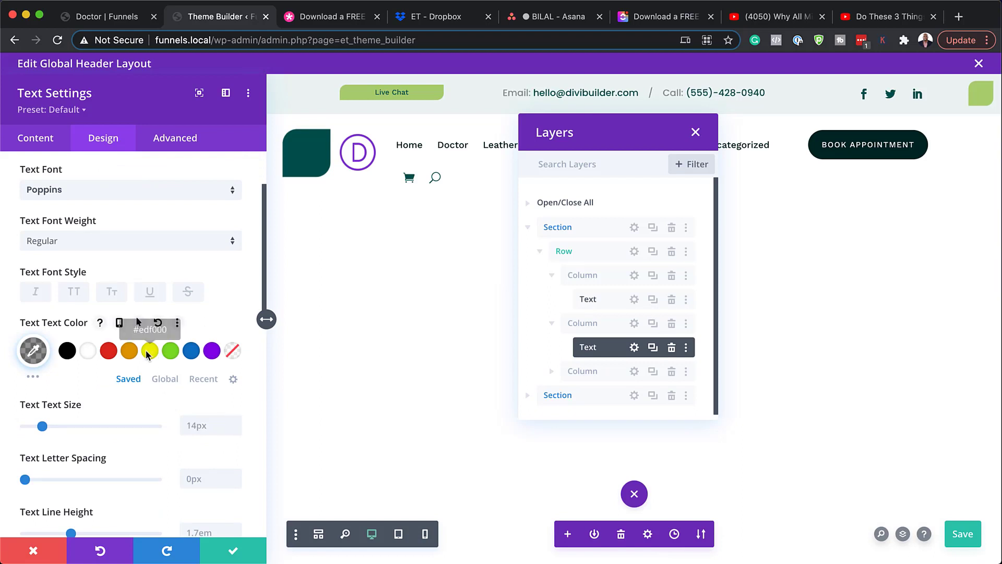
left_click(171, 352)
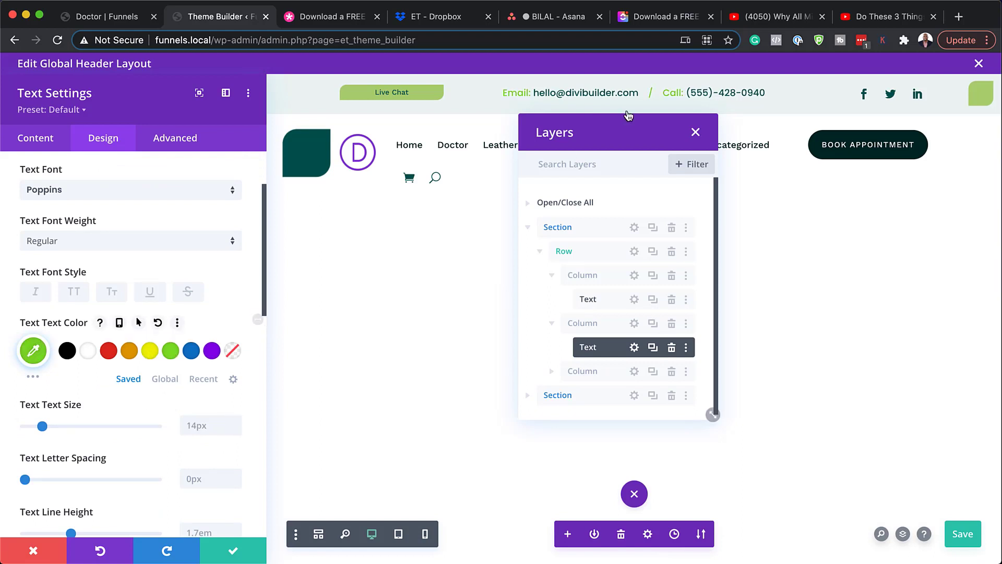
left_click(33, 553)
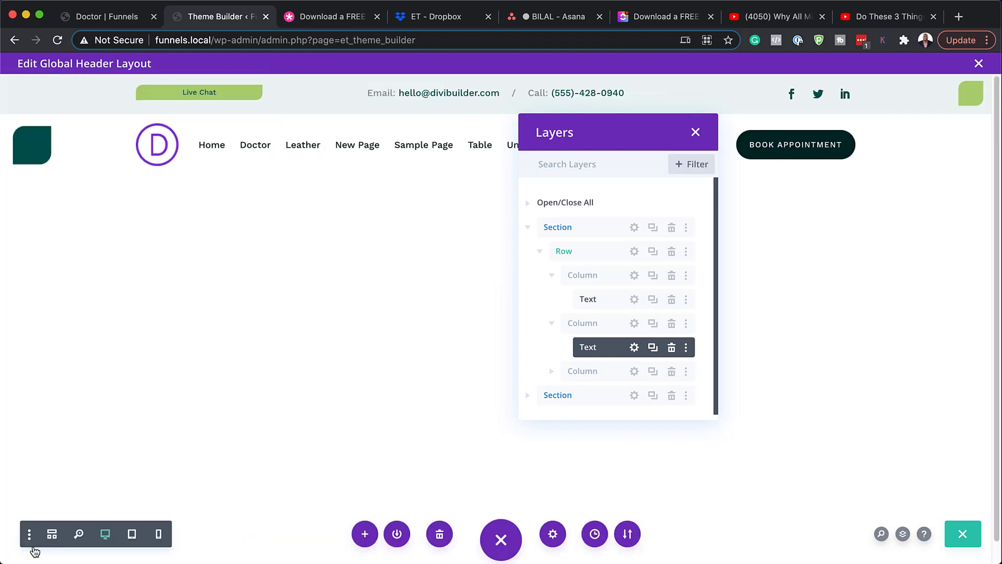
Step: Open the Social Media Follow module's settings and review the Facebook network's link
left_click_drag(658, 140, 792, 245)
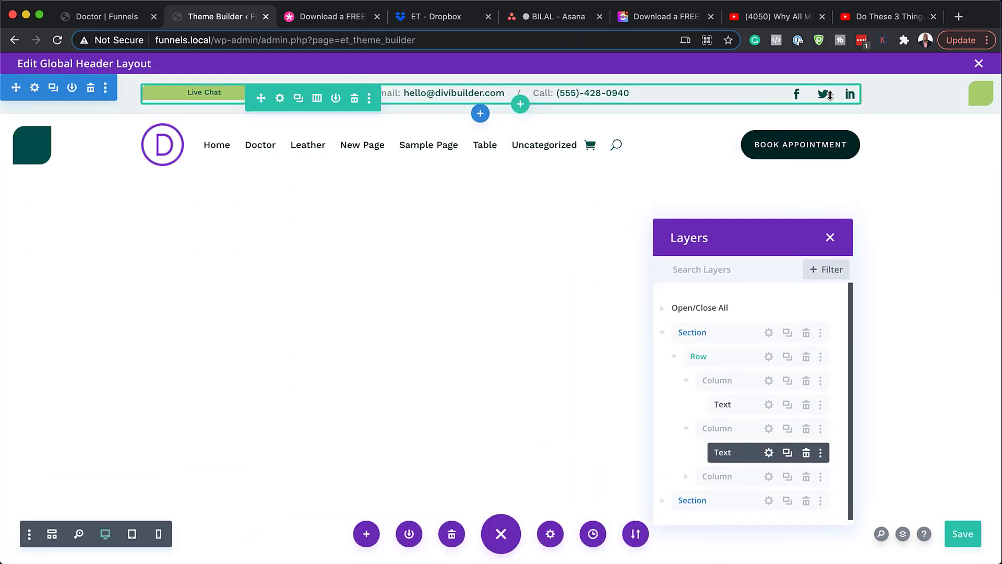
left_click(686, 476)
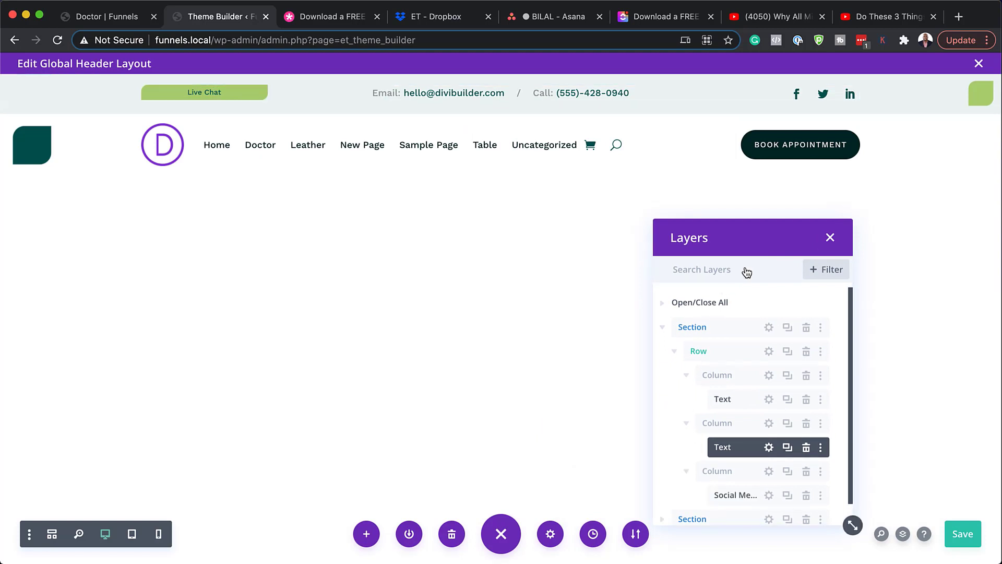
left_click_drag(745, 235, 657, 188)
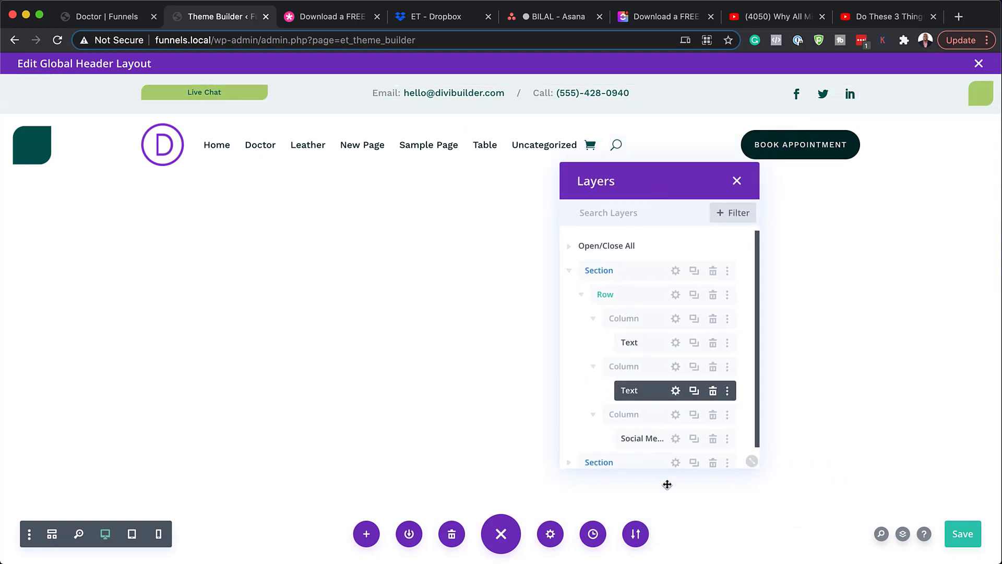
left_click(676, 439)
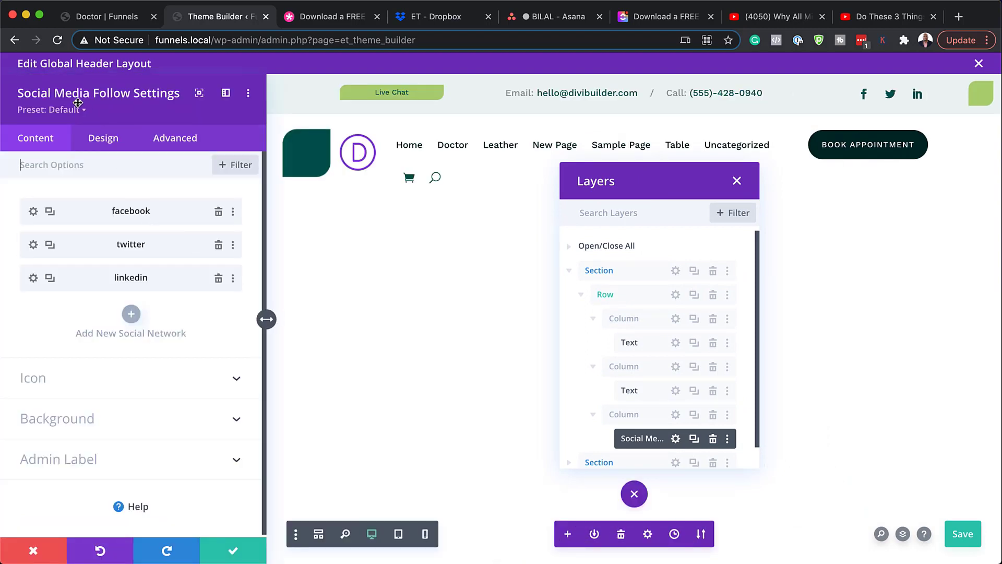
left_click(34, 211)
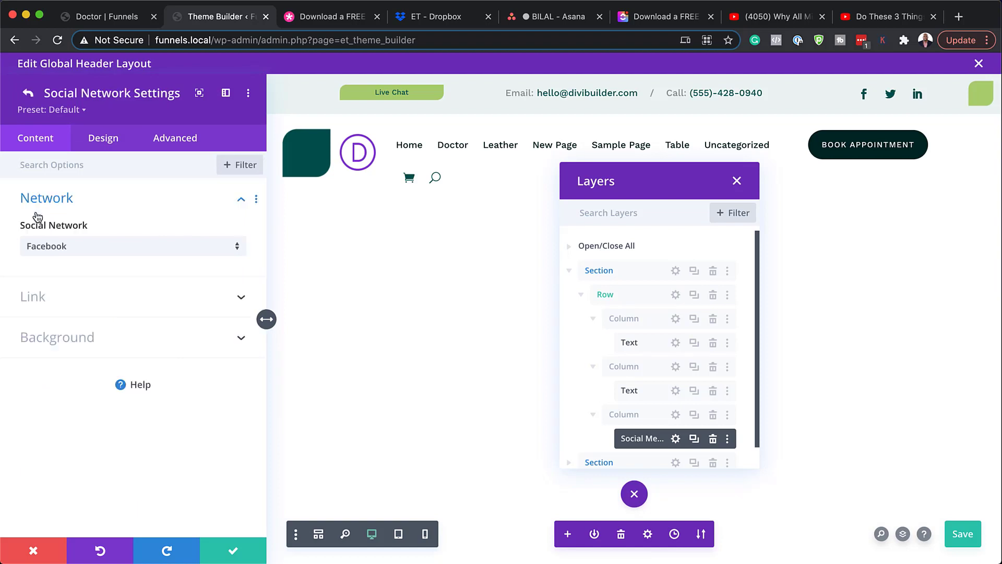
left_click(36, 294)
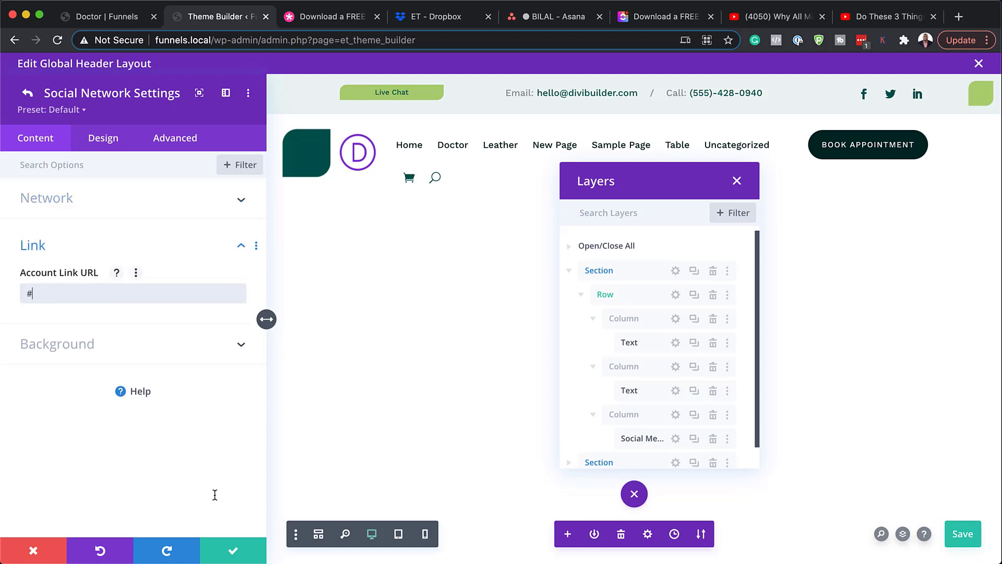
left_click(26, 95)
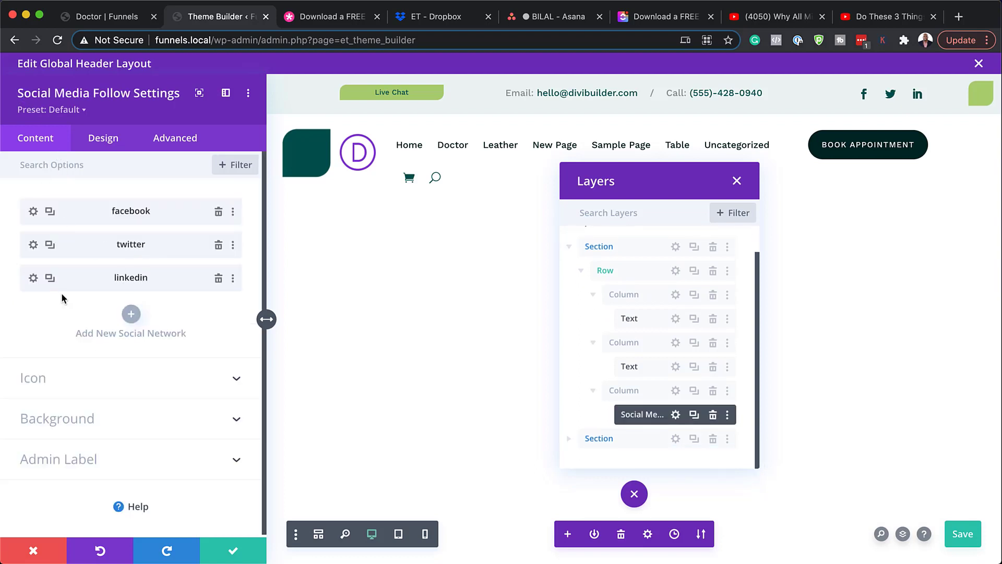
Step: Duplicate the LinkedIn entry, change it to Instagram, and save the module
left_click(49, 278)
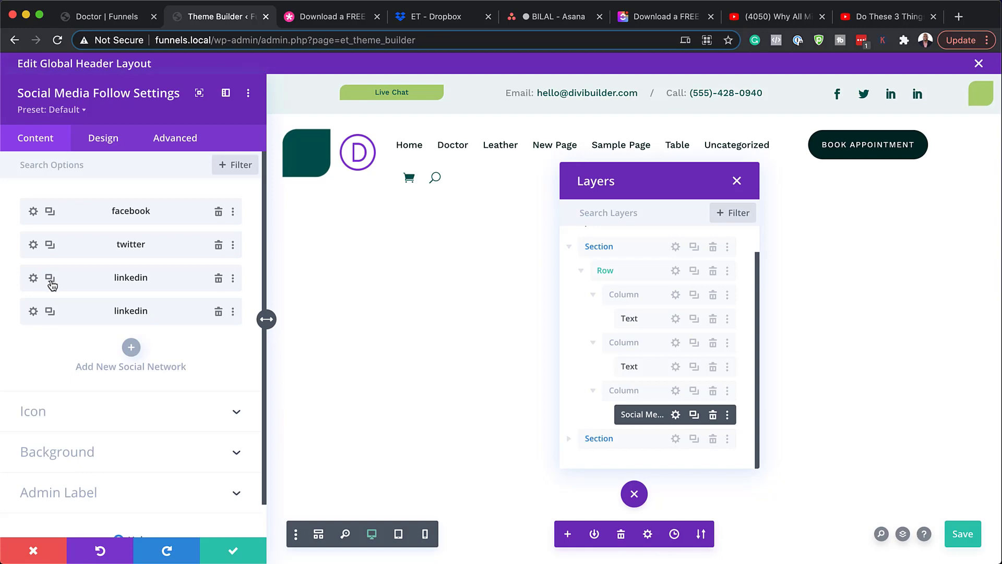
left_click(33, 312)
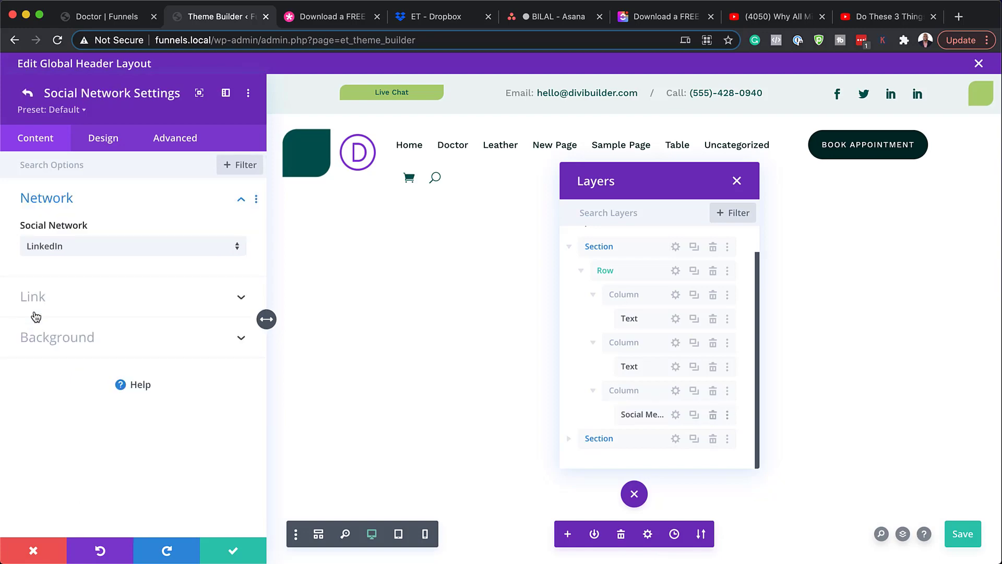
left_click(60, 249)
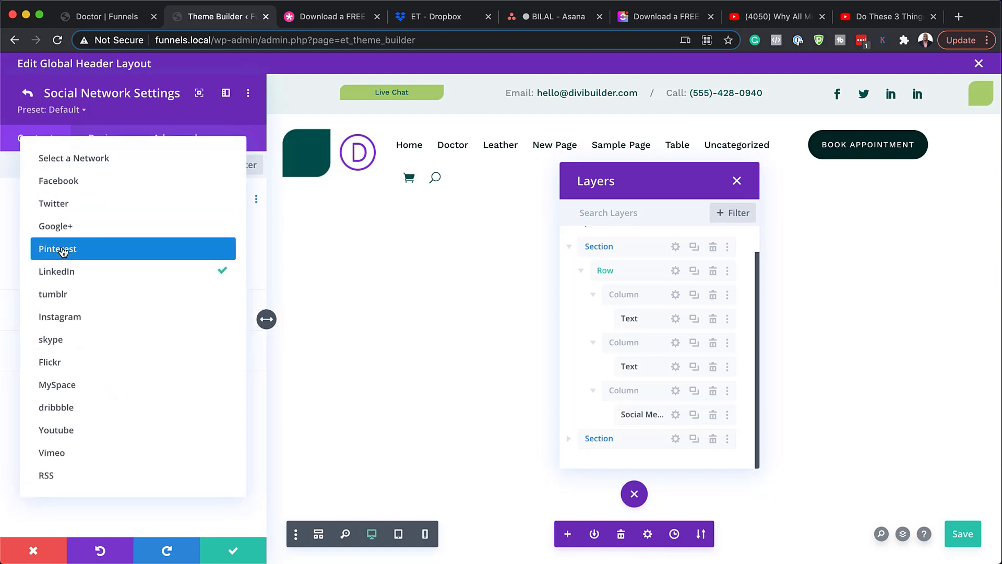
left_click(111, 320)
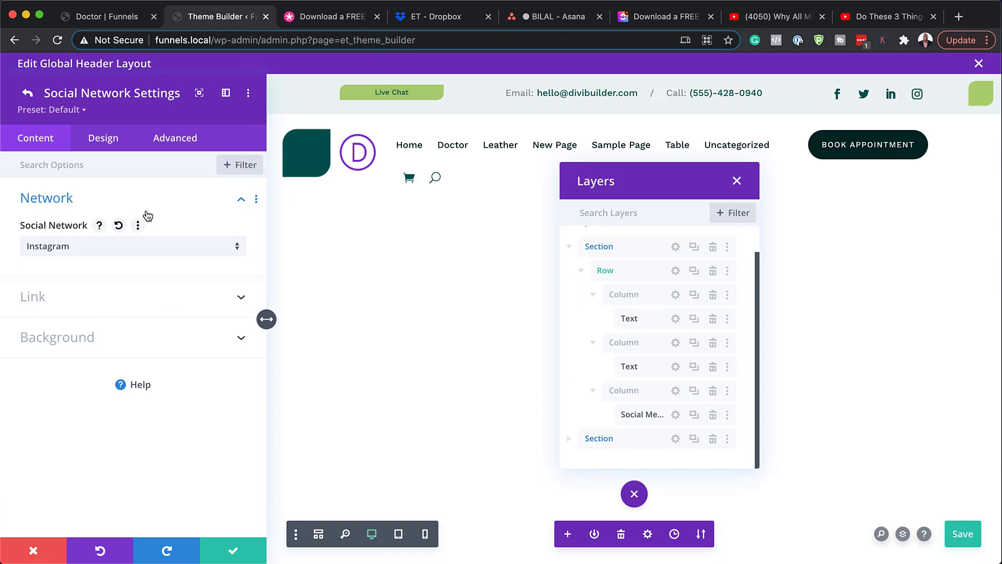
left_click(38, 297)
left_click(42, 293)
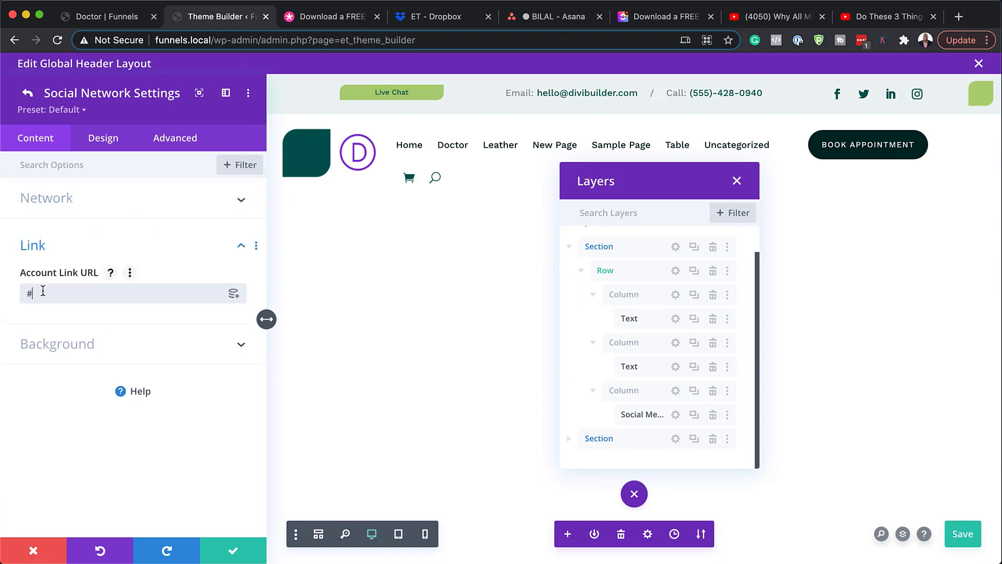
left_click(234, 554)
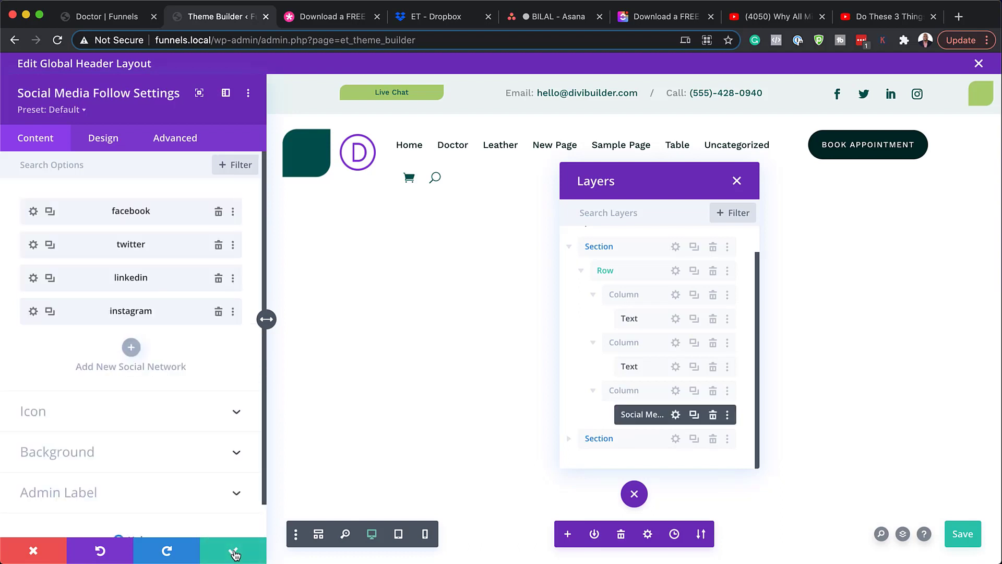
left_click(234, 554)
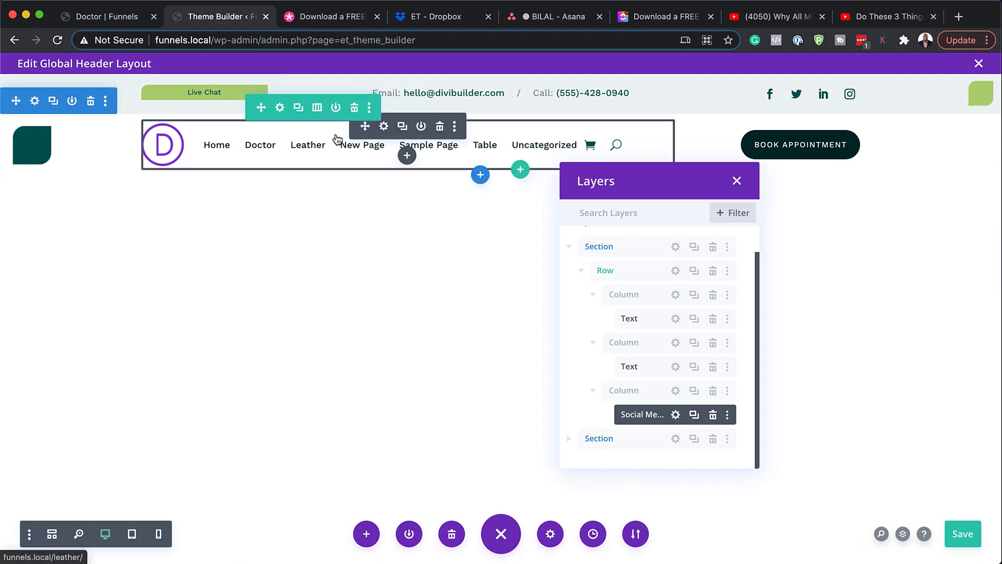
Step: Open the Menu module settings, check the Menu dropdown without changing it, and view the Logo options
left_click(384, 127)
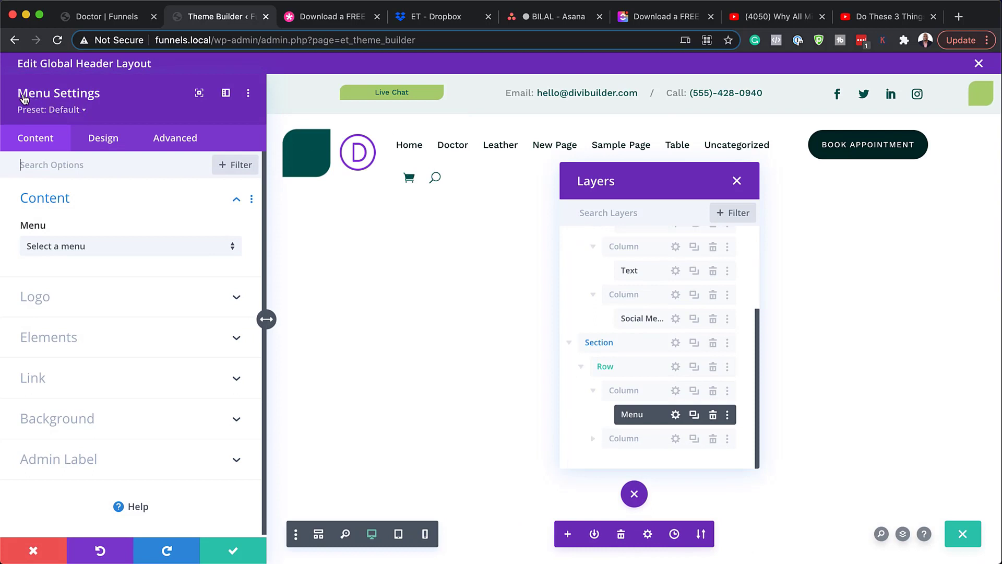
left_click(102, 254)
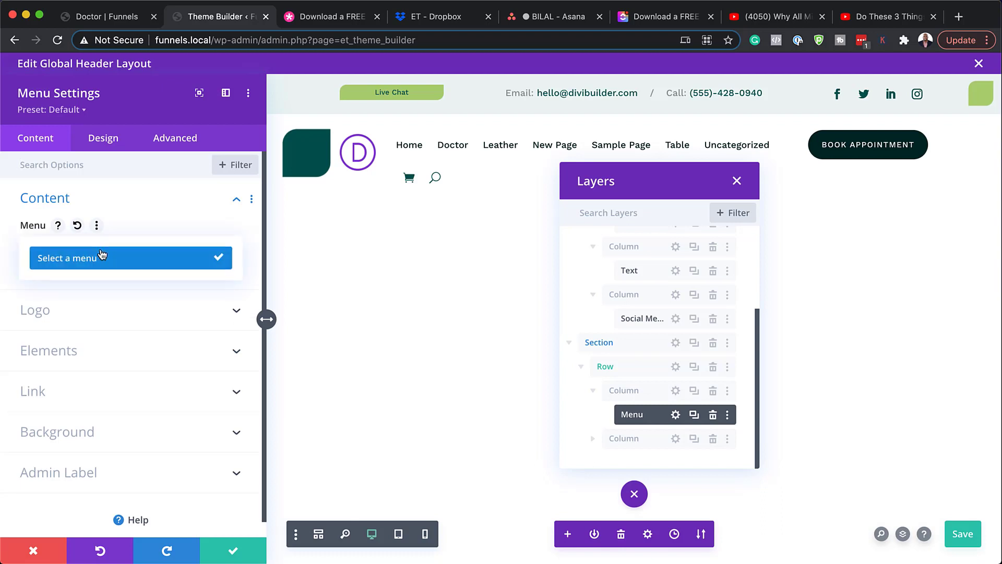
left_click(155, 219)
left_click(155, 208)
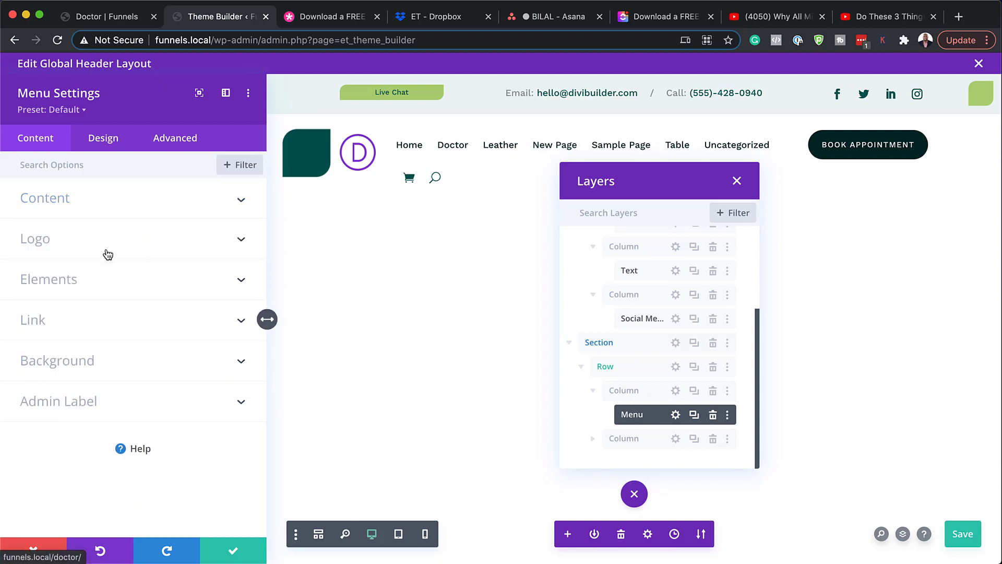
mouse_move(402, 143)
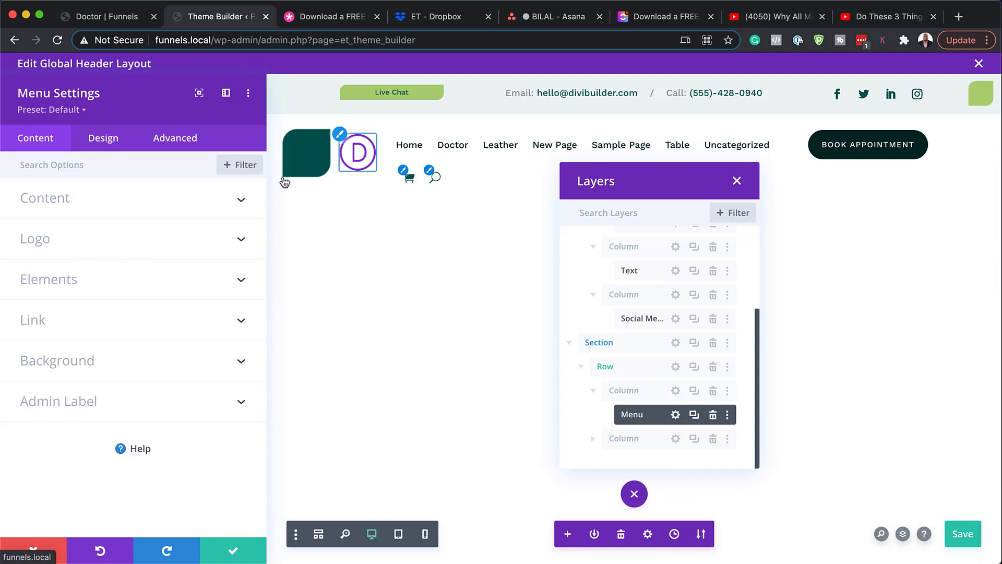
left_click(123, 236)
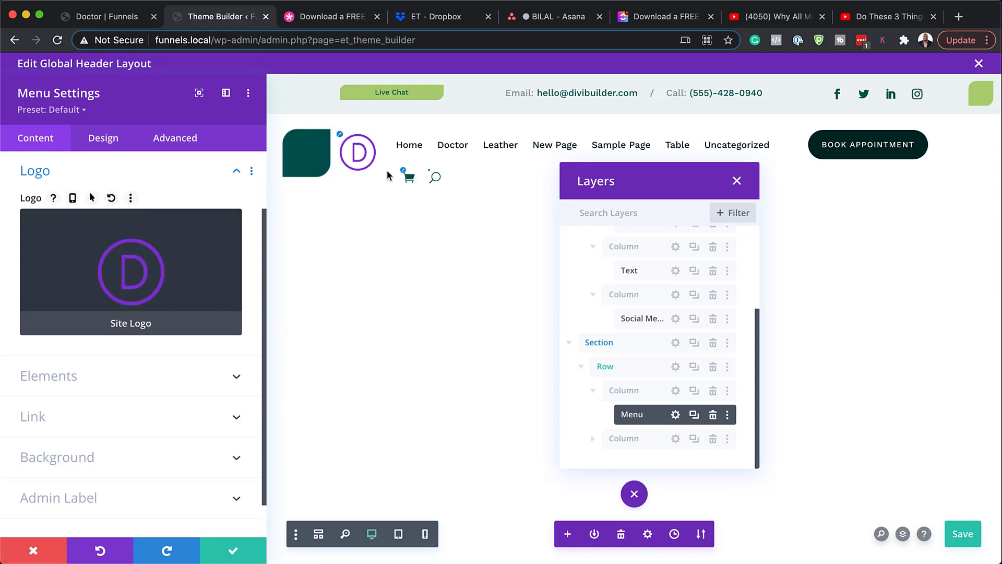
scroll(125, 261, "up", 3)
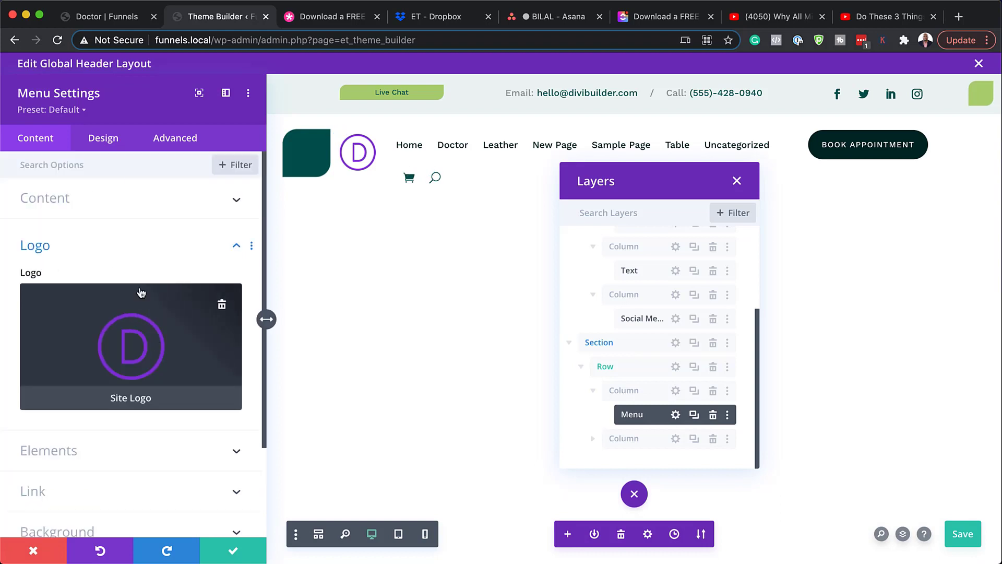
left_click(107, 142)
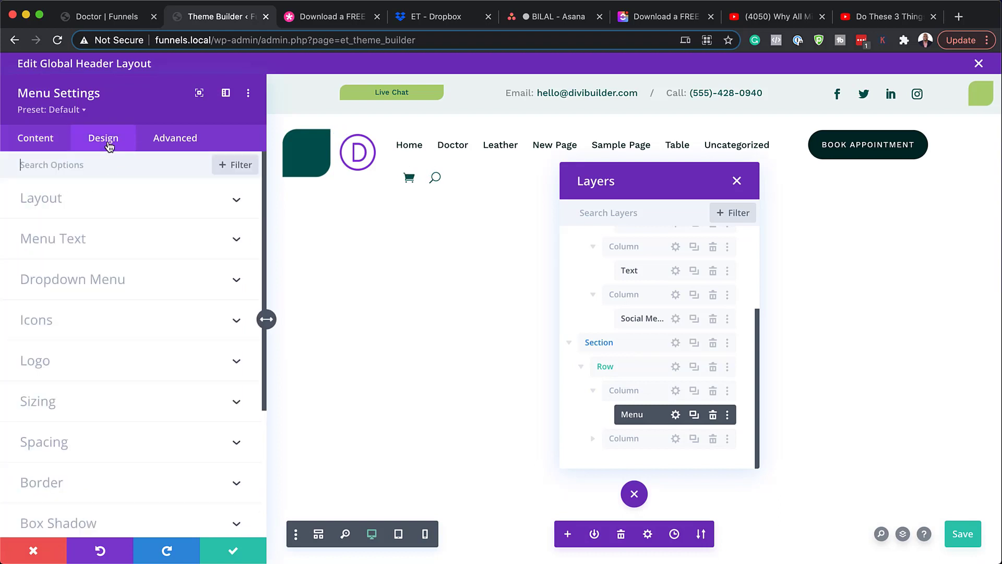
Step: Preview blue, Poppins, 13px Menu Text, then discard those edits and close the settings
left_click(97, 240)
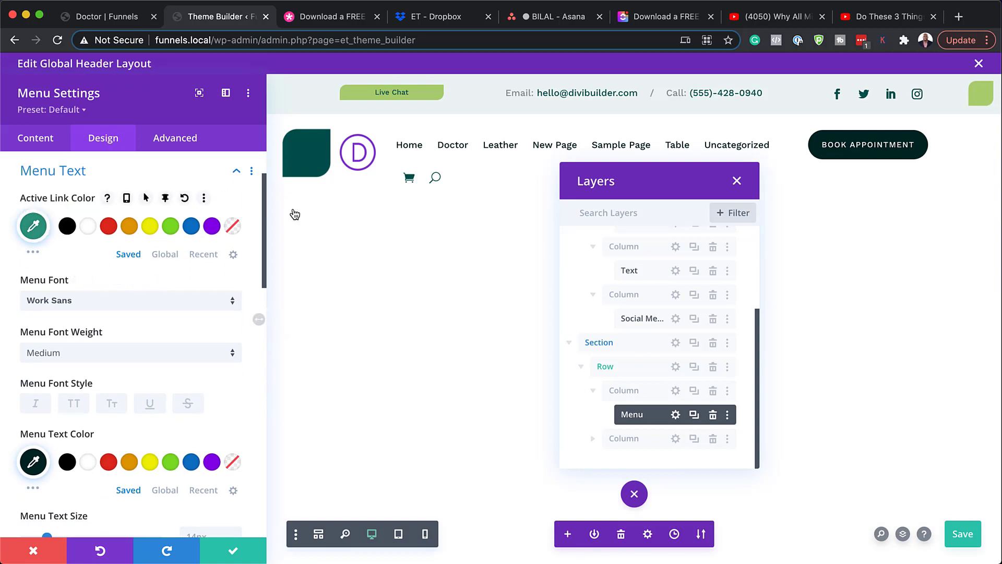
scroll(121, 336, "down", 4)
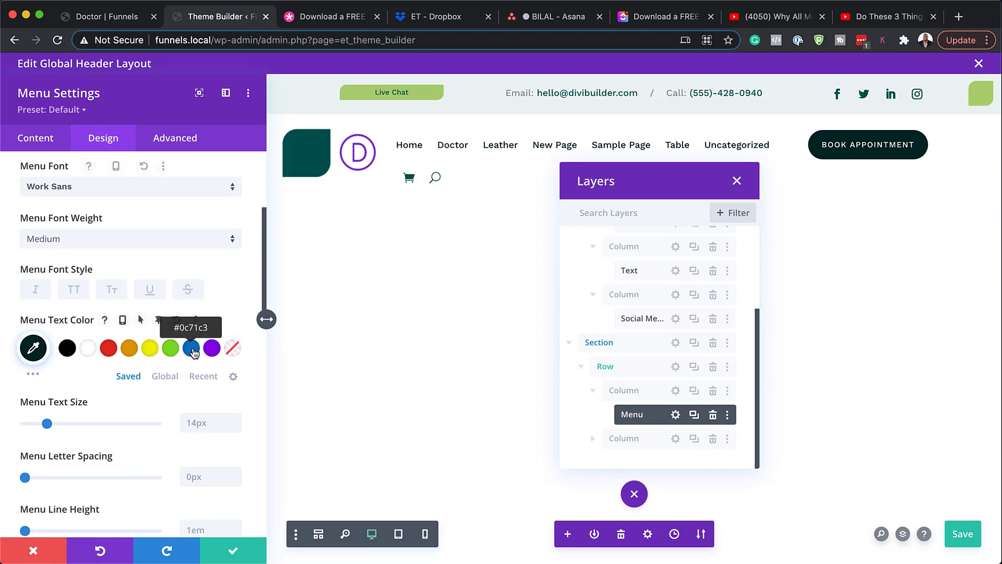
left_click(192, 349)
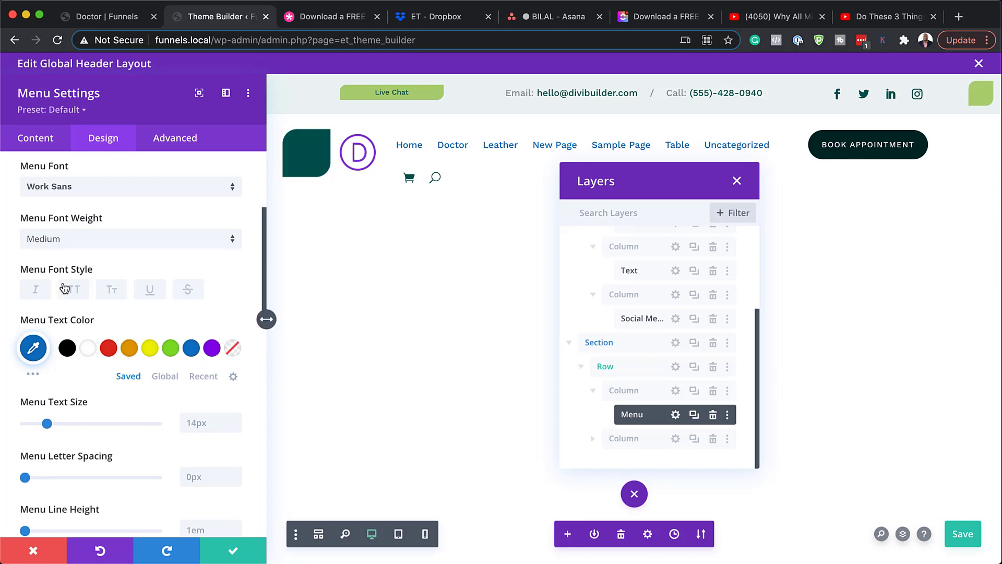
left_click(80, 188)
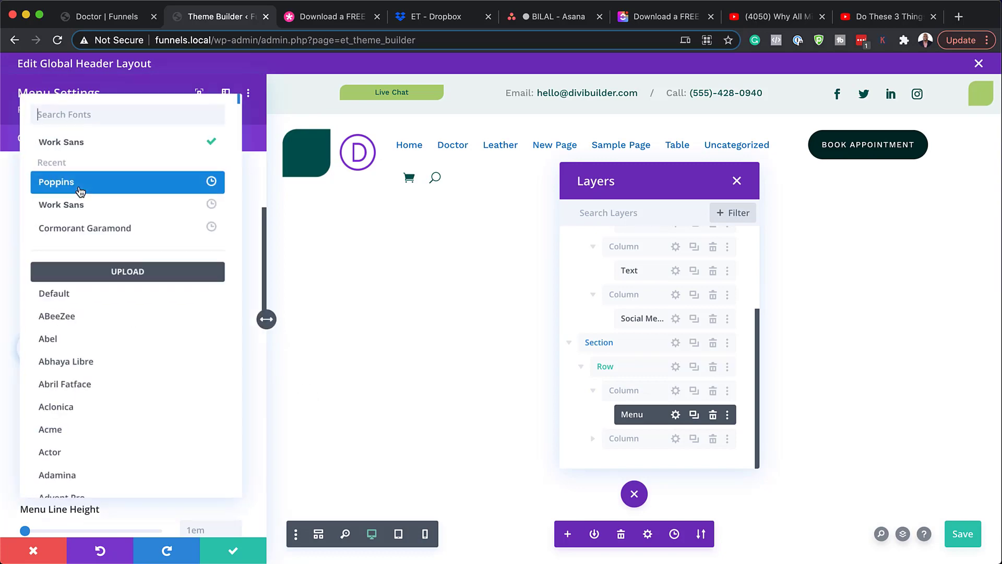
left_click(89, 189)
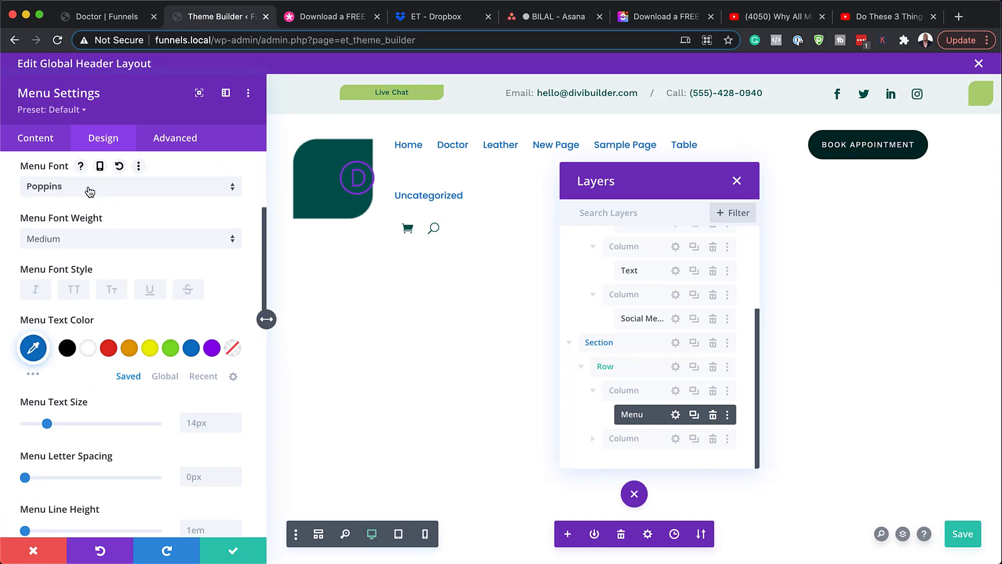
left_click(235, 427)
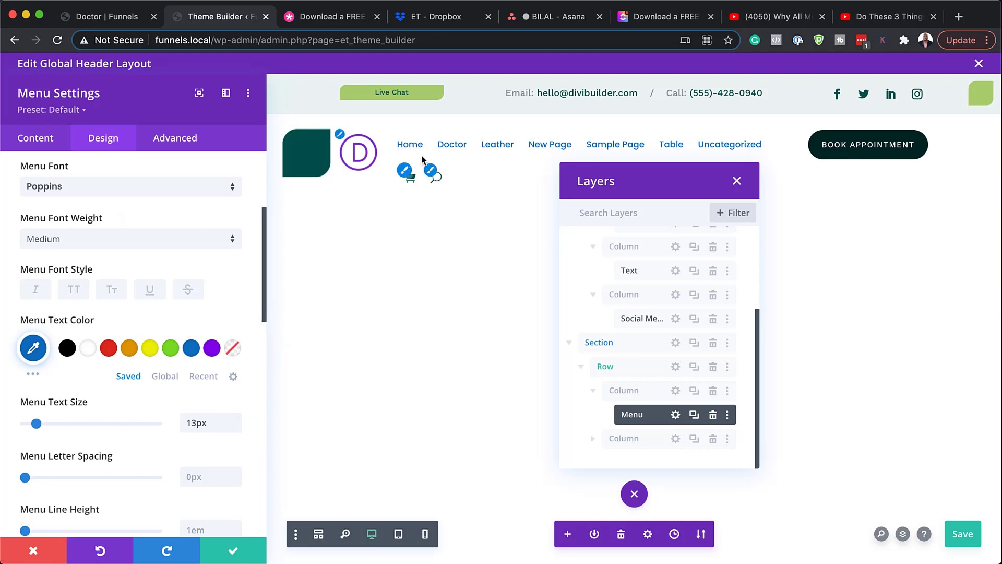
left_click(34, 550)
left_click_drag(685, 213, 676, 279)
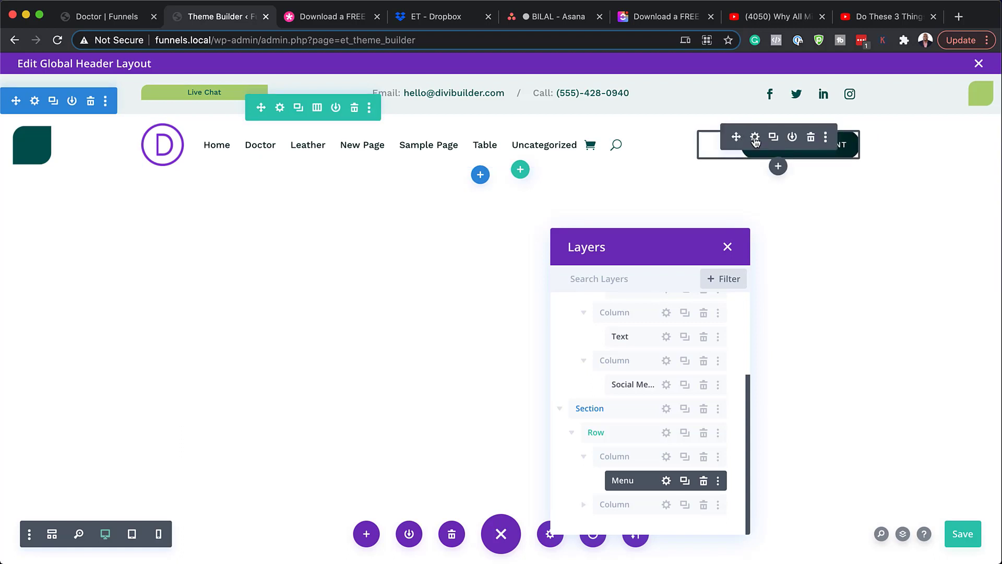
Step: Open the Book Appointment button settings and check its link URL field
left_click(755, 137)
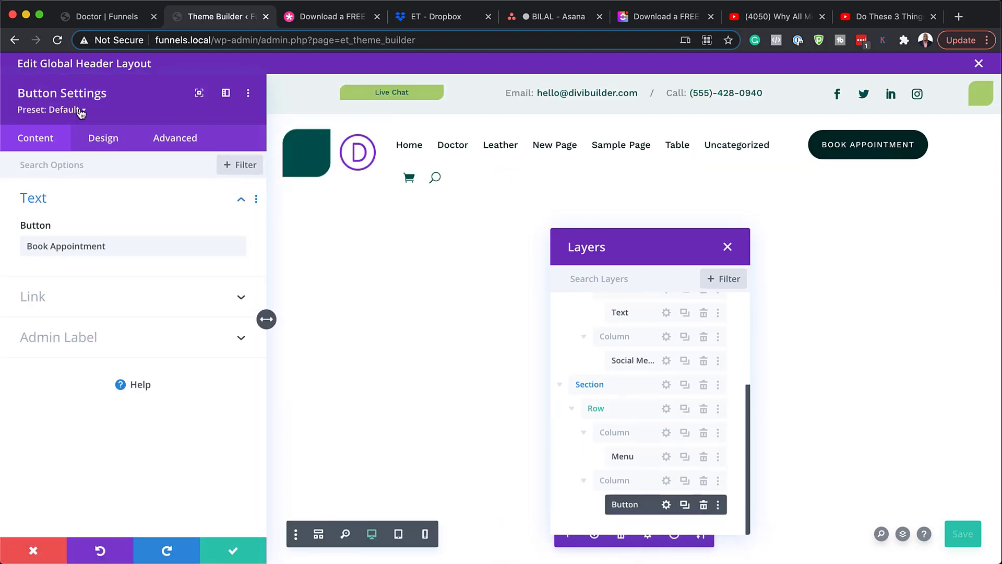
left_click(80, 295)
left_click(79, 299)
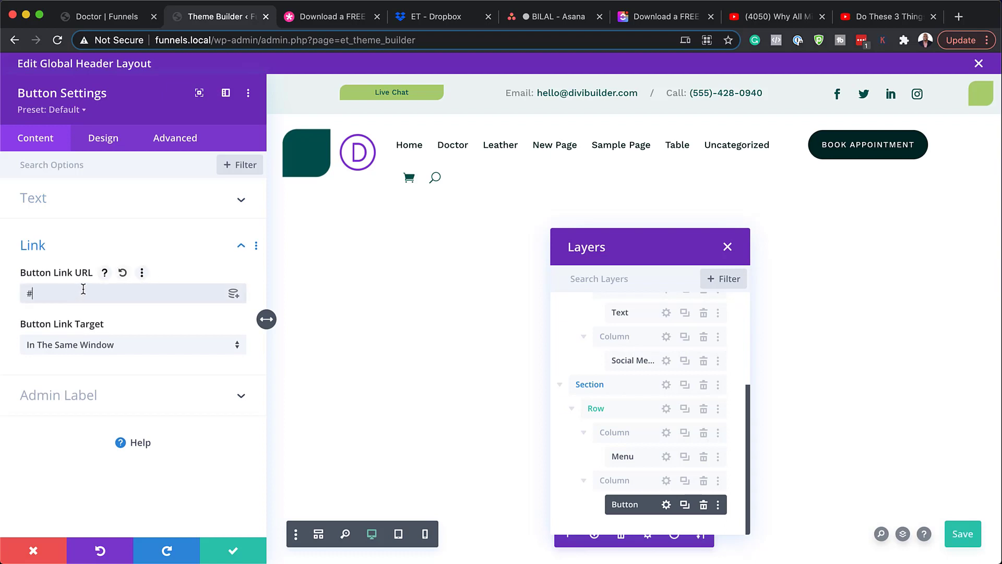
Step: Give the button a blue background and lower its border radius from 25px to 2px
left_click(114, 141)
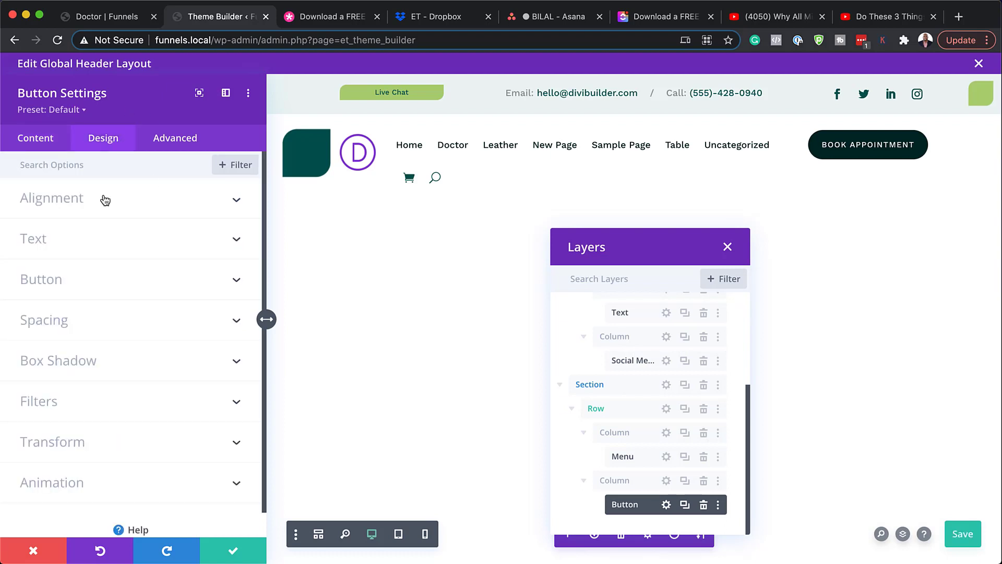
left_click(82, 284)
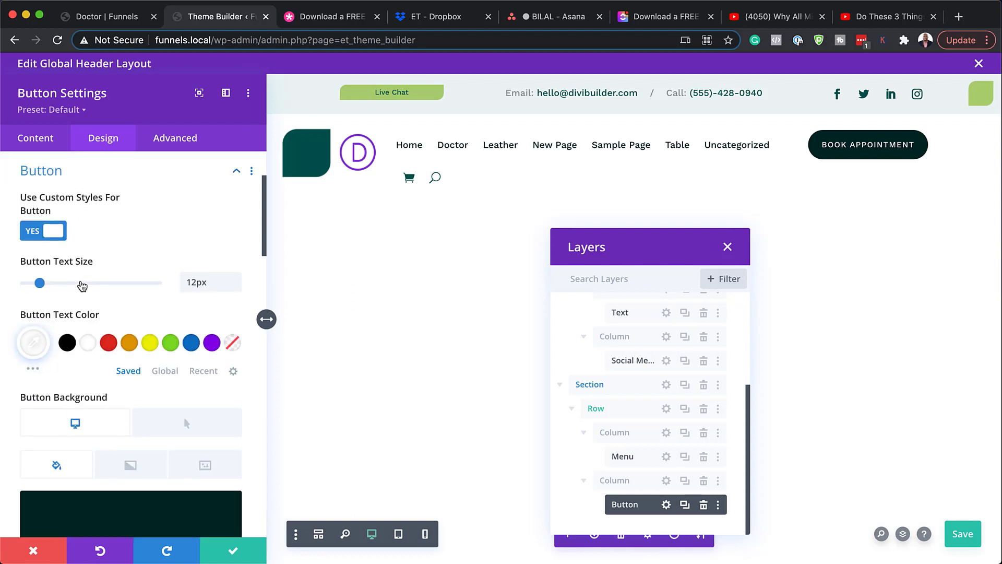
scroll(156, 436, "down", 2)
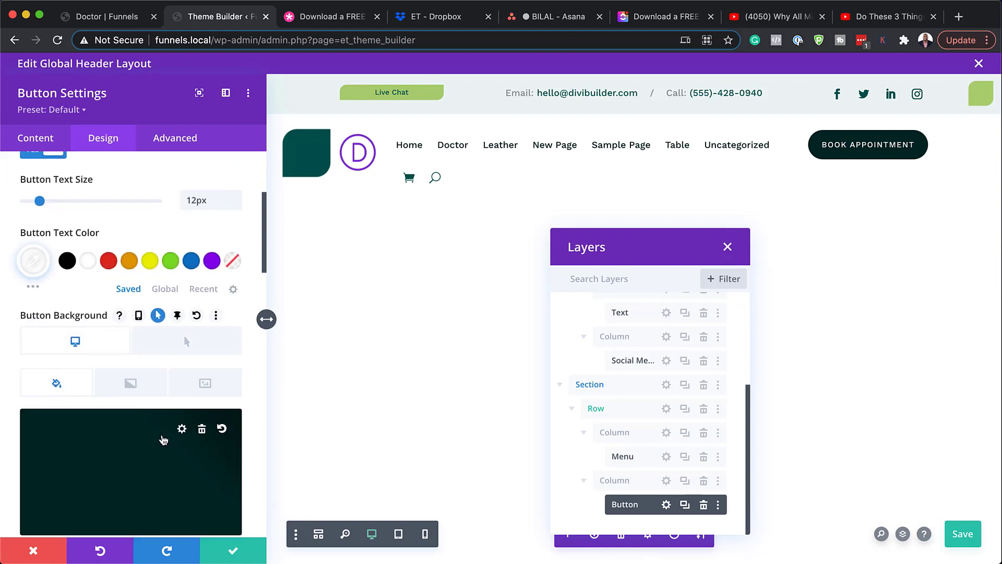
left_click(141, 441)
left_click(129, 375)
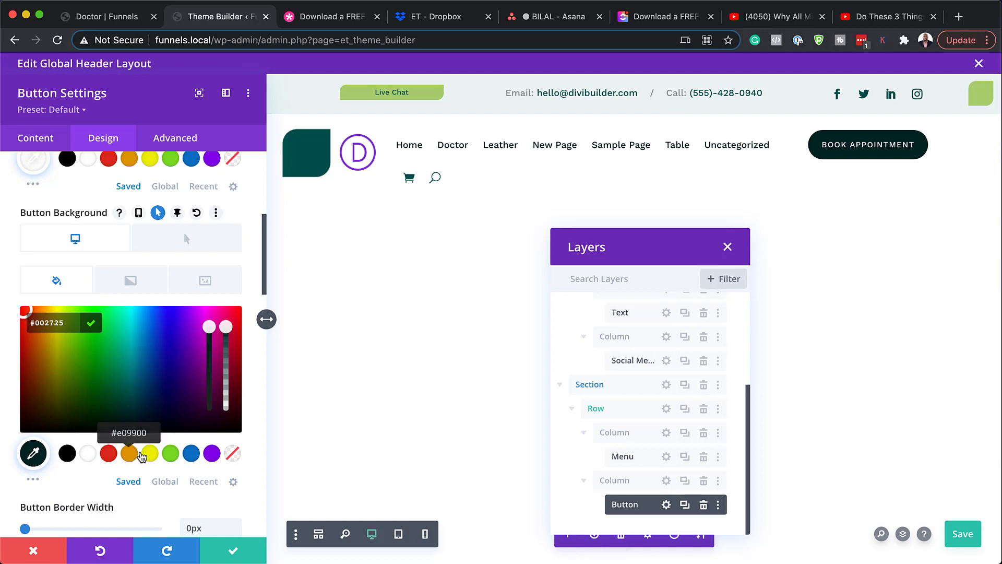
left_click(189, 454)
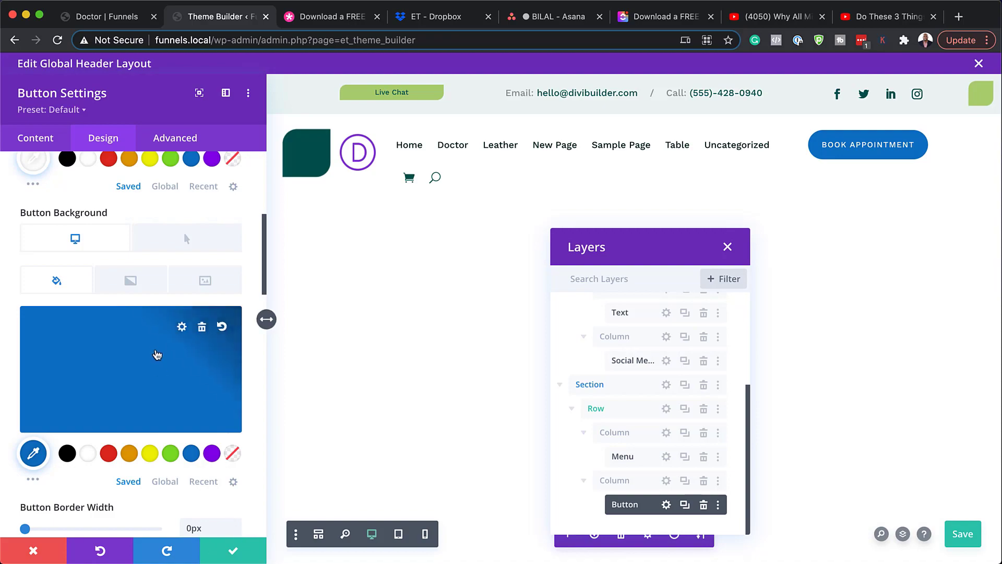
scroll(183, 411, "down", 5)
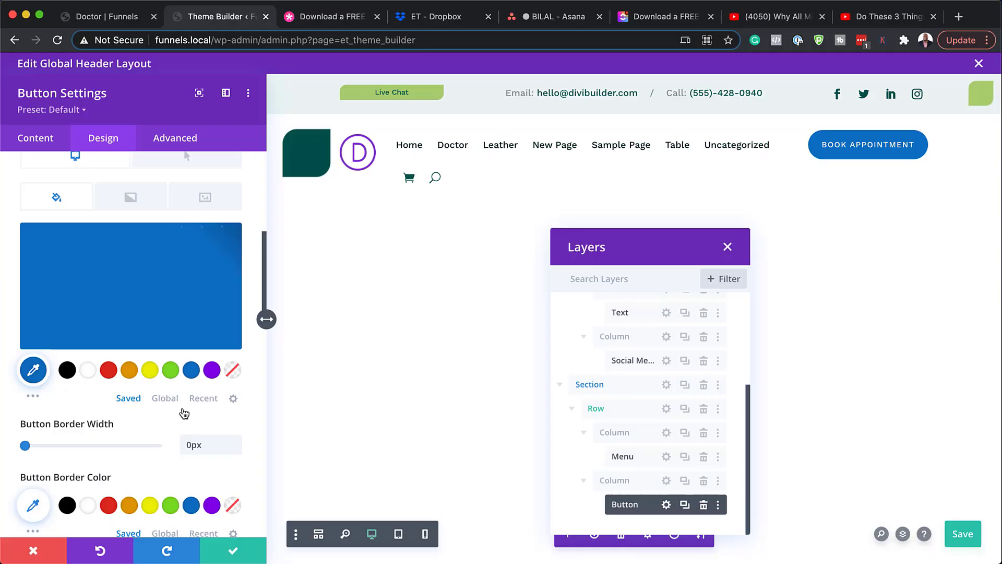
scroll(184, 410, "down", 5)
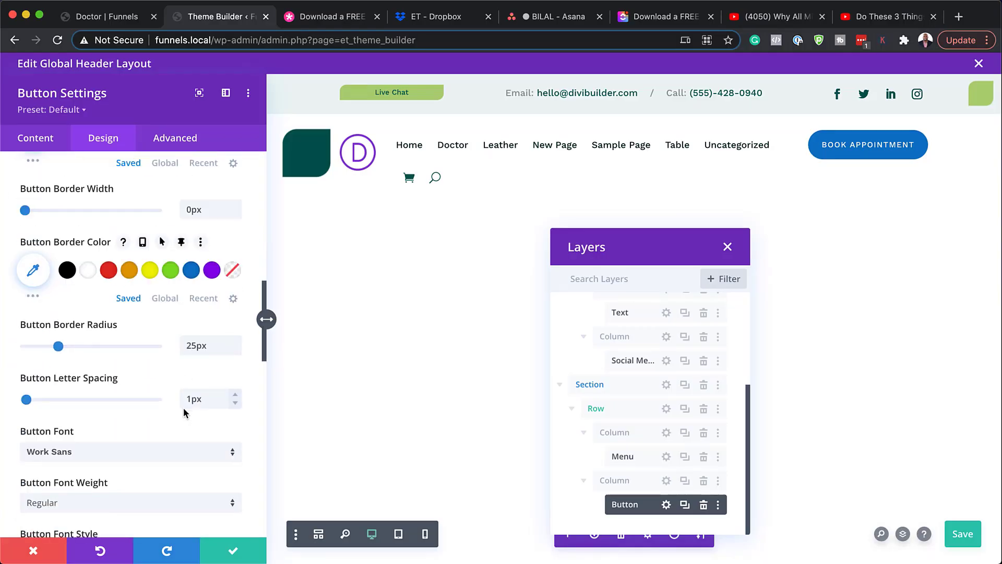
left_click_drag(60, 350, 28, 353)
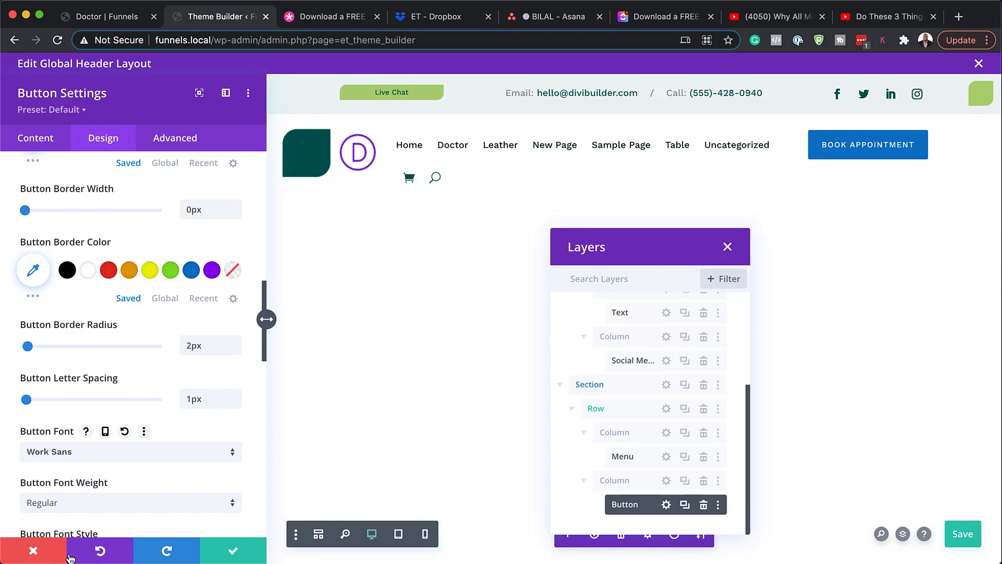
Step: Discard the button edits, close Layers, Discard & Exit the header, and open the Global Footer
left_click(47, 552)
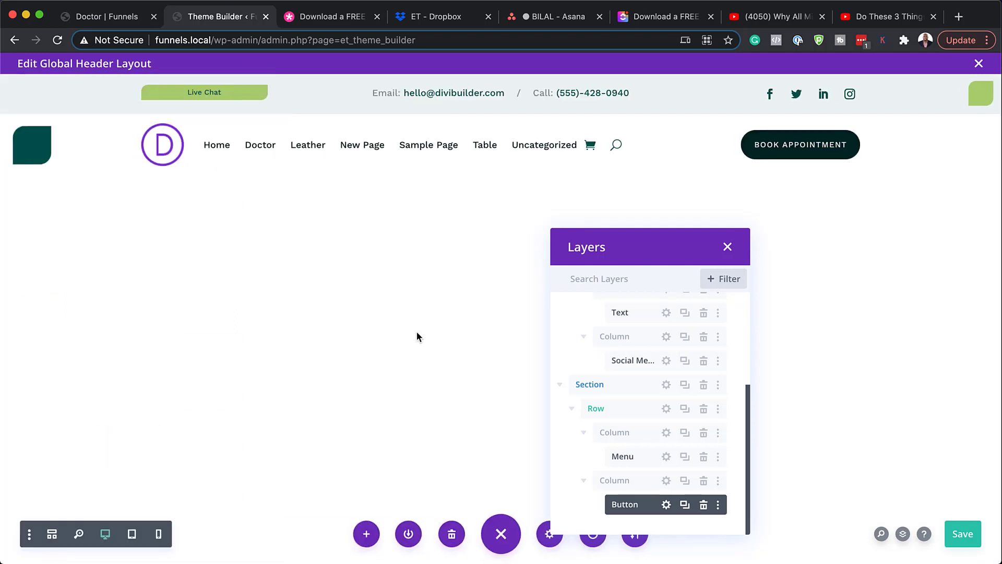
left_click(728, 247)
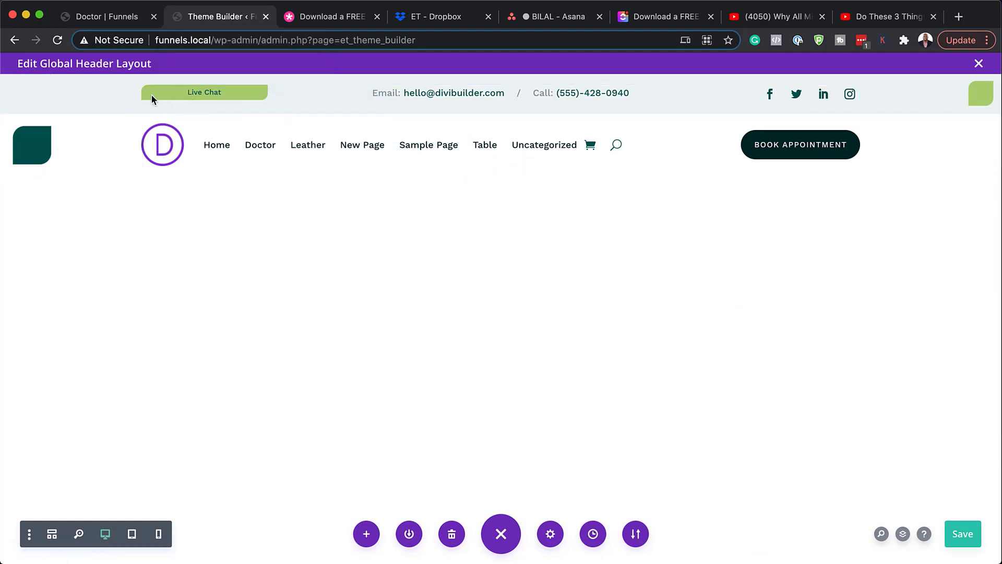
left_click(979, 64)
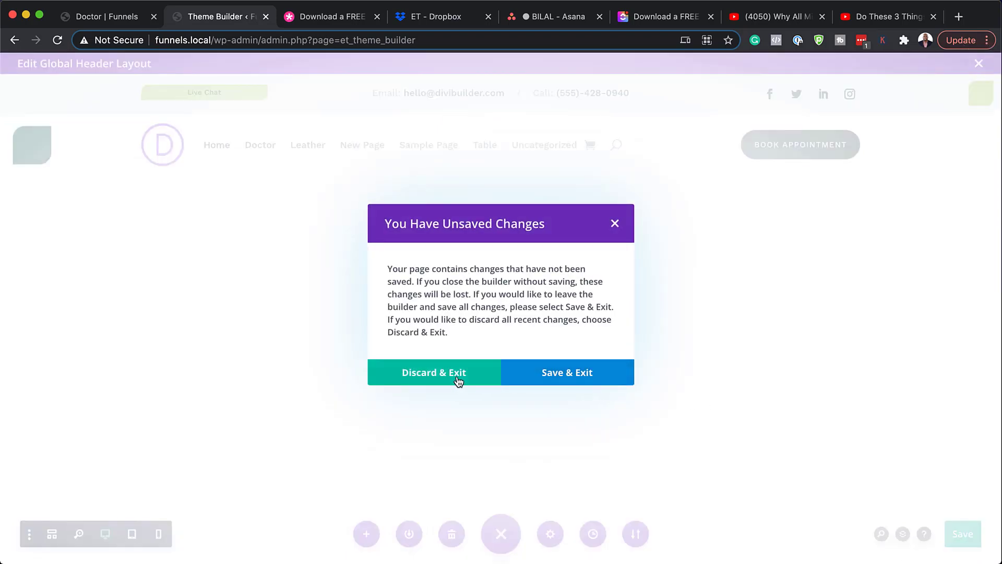
left_click(458, 379)
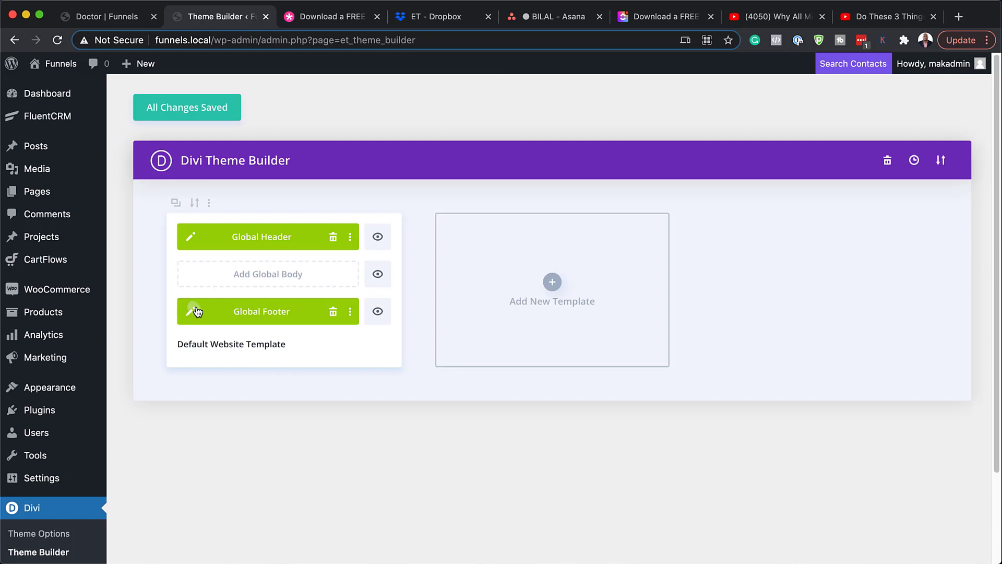
left_click(194, 311)
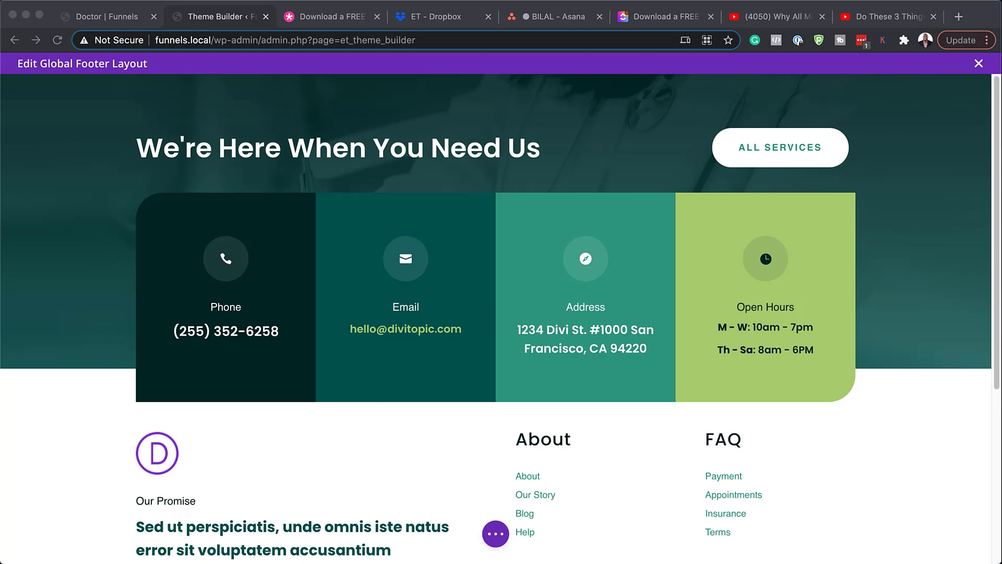
left_click(188, 151)
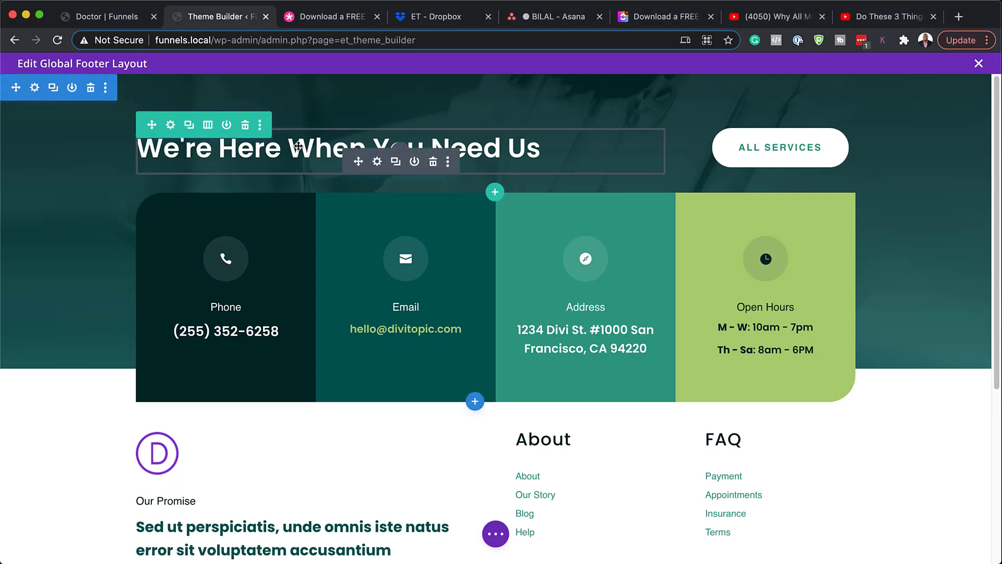
left_click(377, 162)
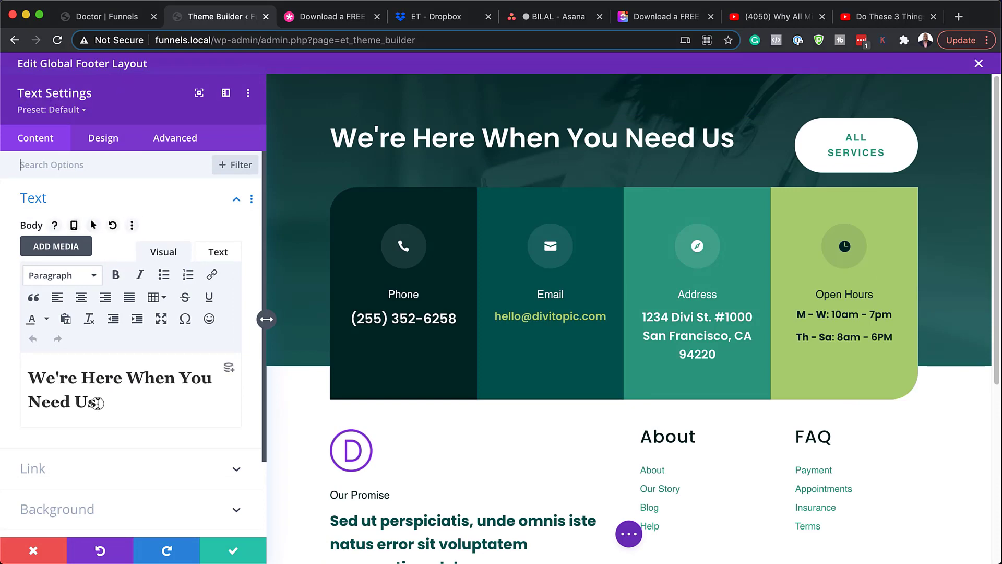
left_click_drag(98, 403, 24, 371)
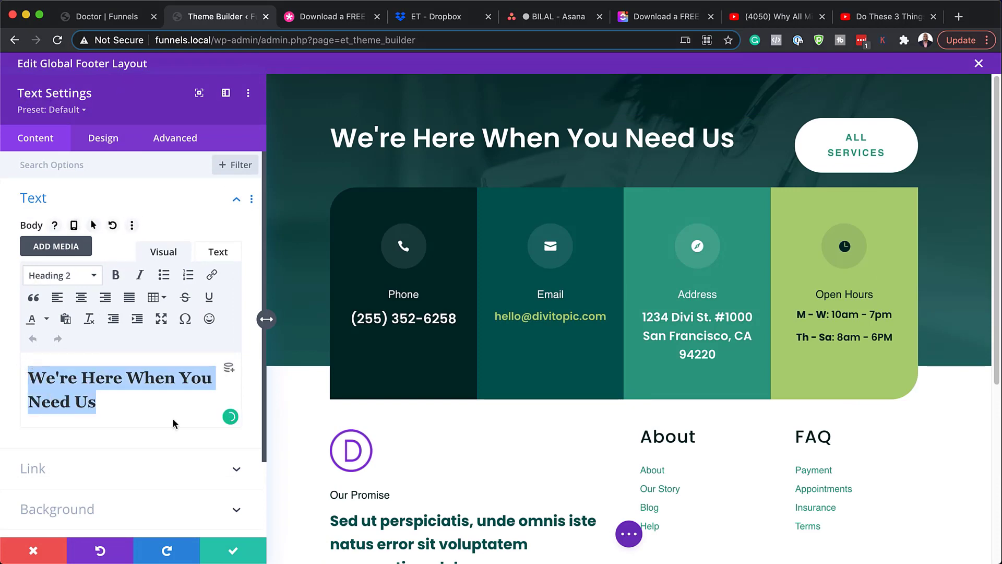
left_click(34, 550)
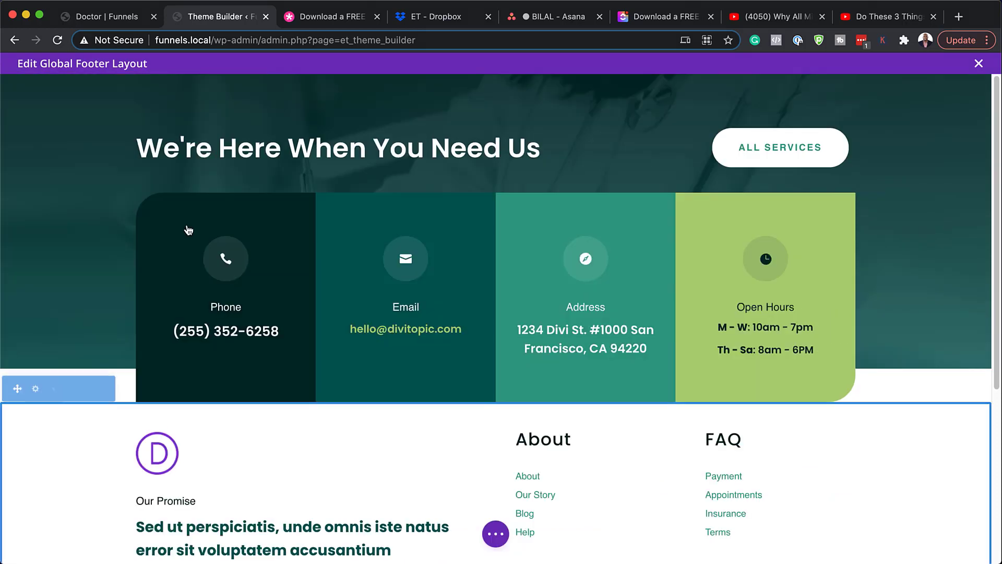
mouse_move(170, 125)
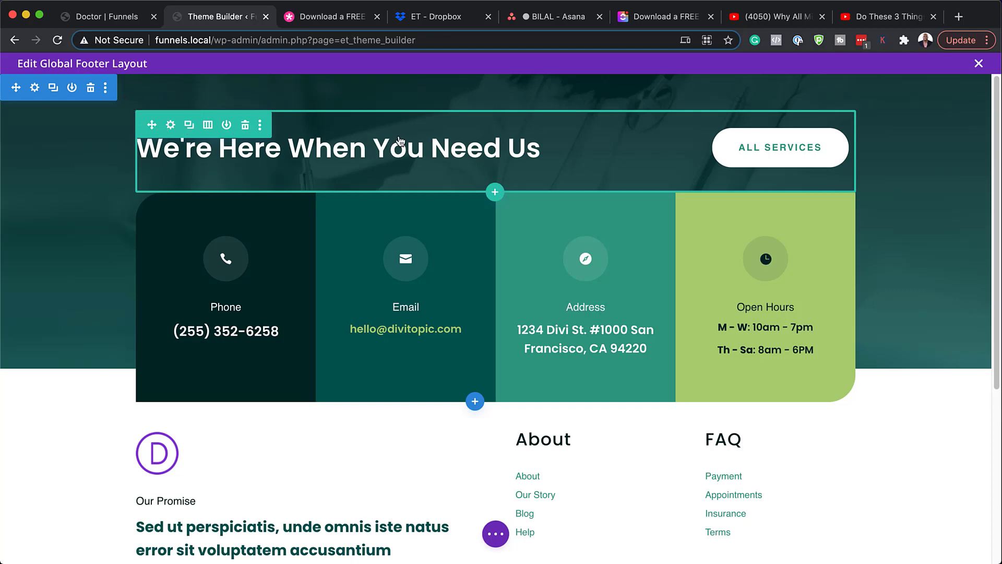
mouse_move(790, 154)
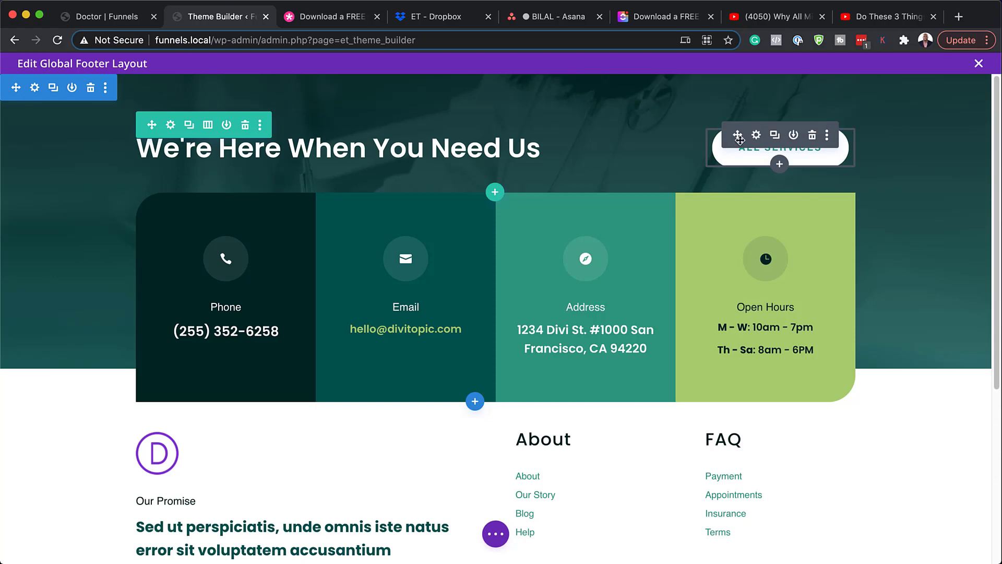
Step: Open the All Services button settings and set its Link URL to #
left_click(756, 135)
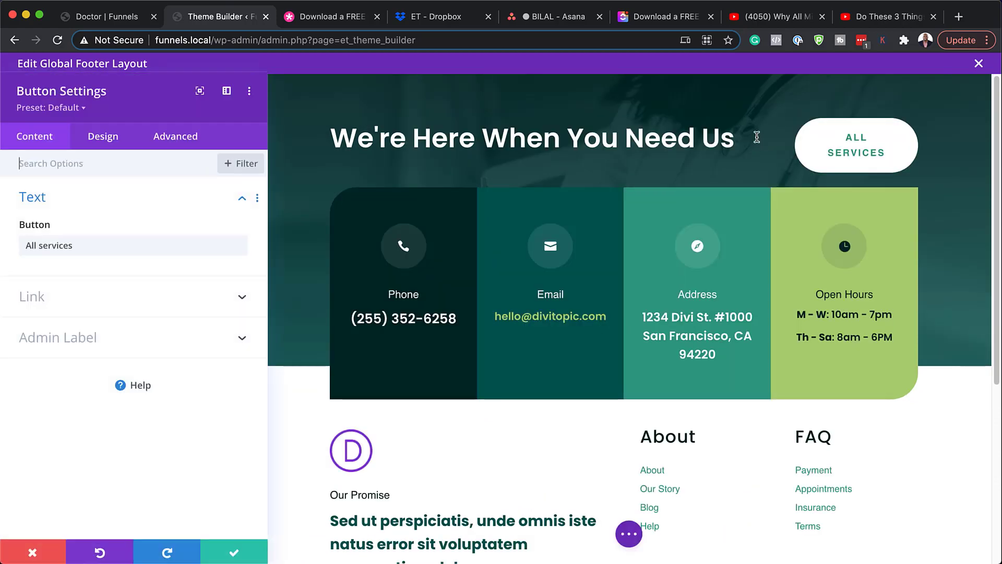
mouse_move(101, 243)
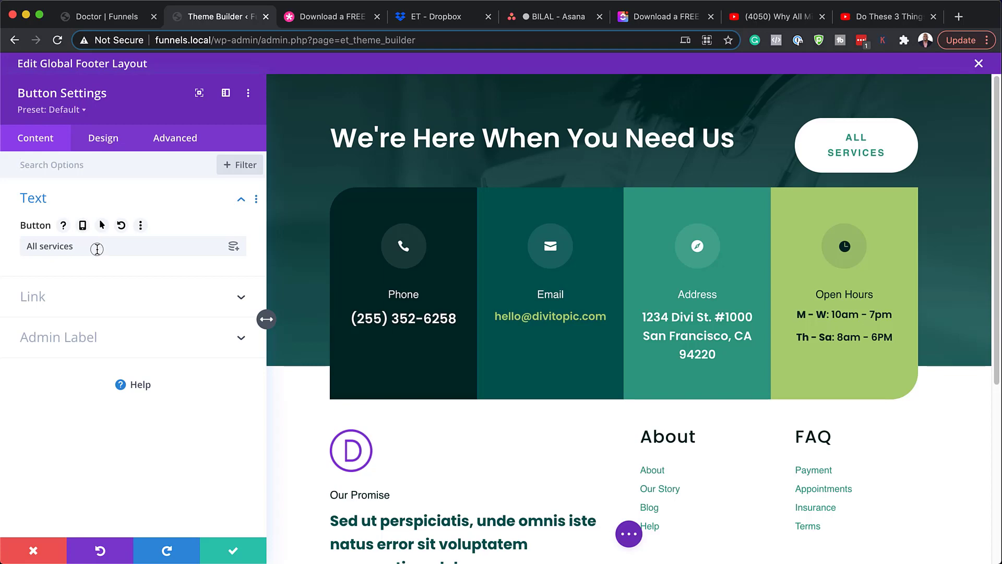
left_click_drag(97, 249, 6, 246)
left_click(47, 296)
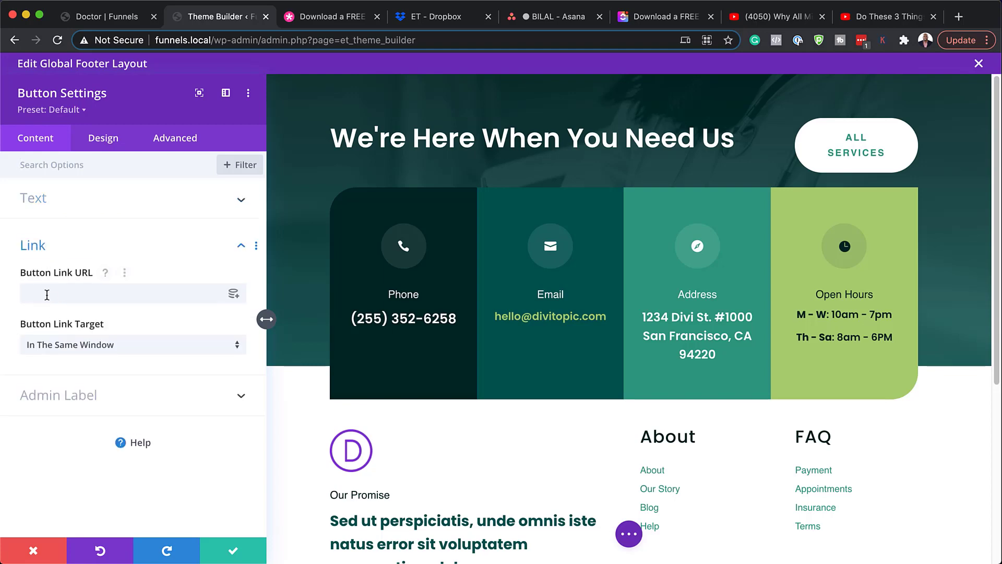
left_click(45, 292)
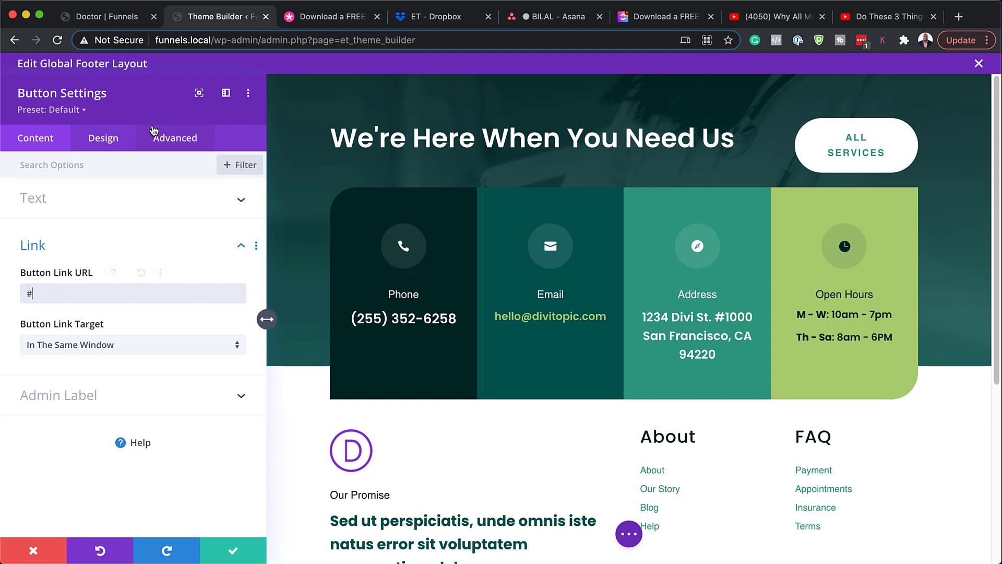
Step: Style the button text at 13px in Poppins with uppercase turned off
left_click(113, 140)
left_click(107, 159)
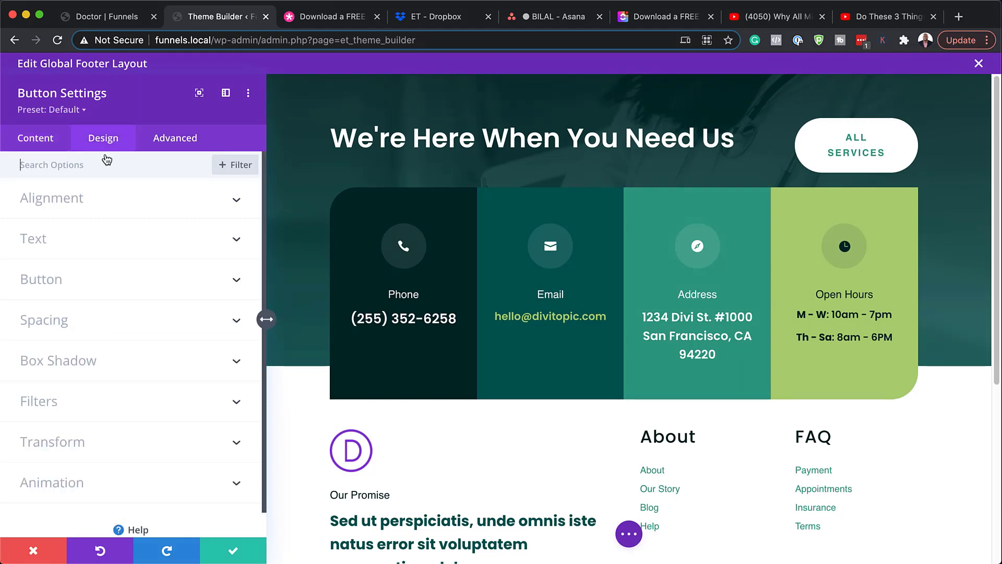
left_click(68, 283)
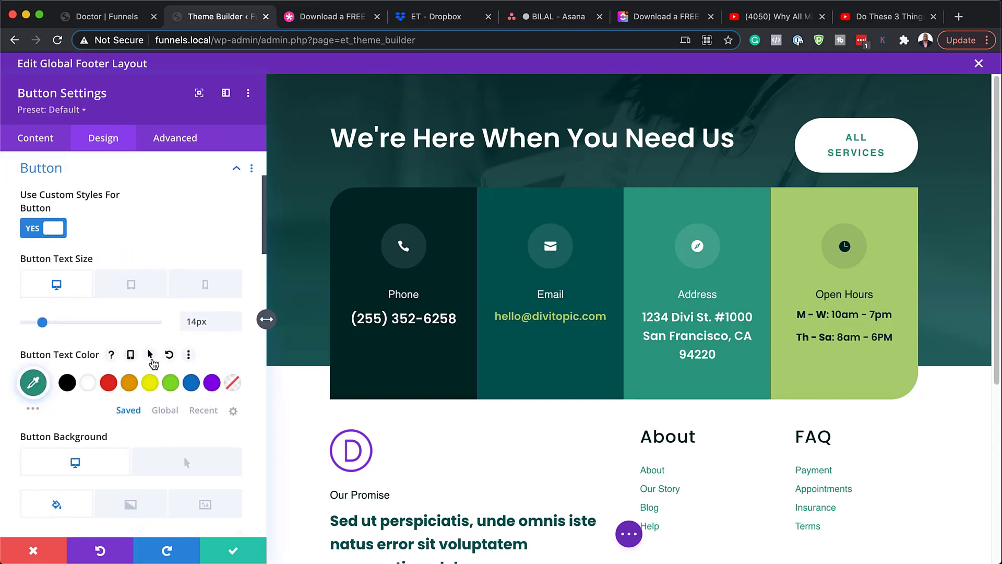
scroll(157, 360, "down", 2)
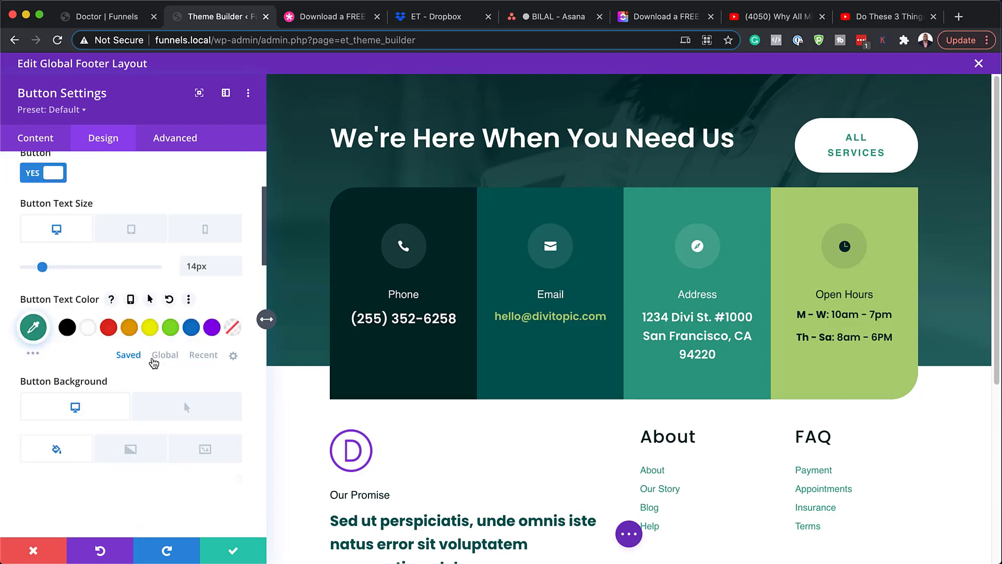
left_click(234, 271)
scroll(178, 386, "down", 15)
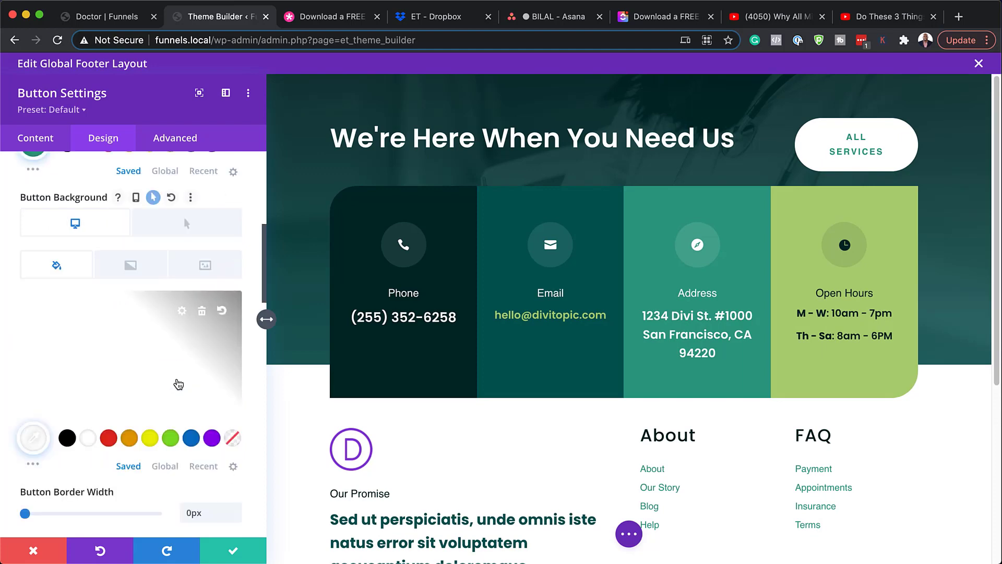
scroll(177, 378, "down", 4)
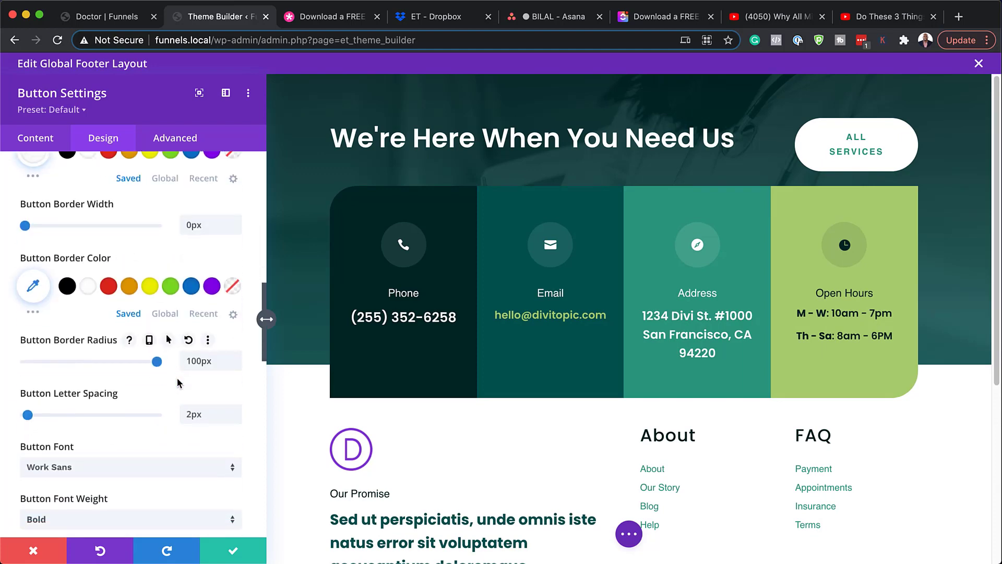
left_click(128, 399)
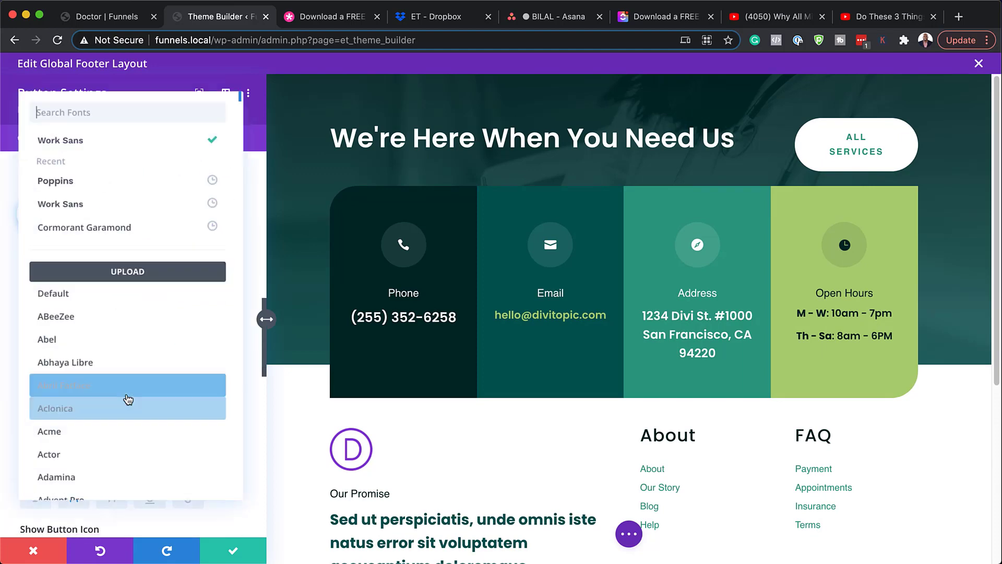
left_click(95, 183)
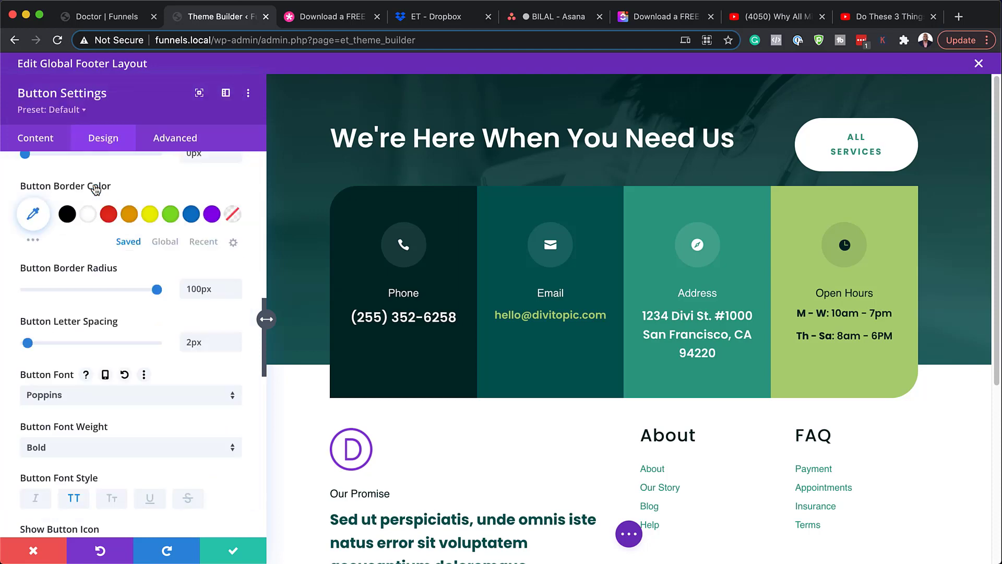
scroll(199, 424, "down", 2)
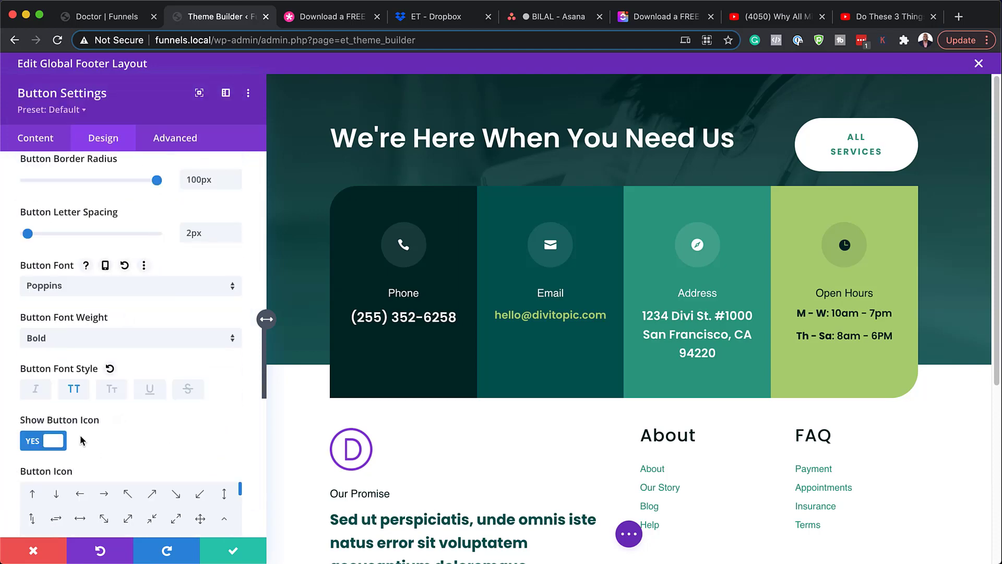
left_click(75, 390)
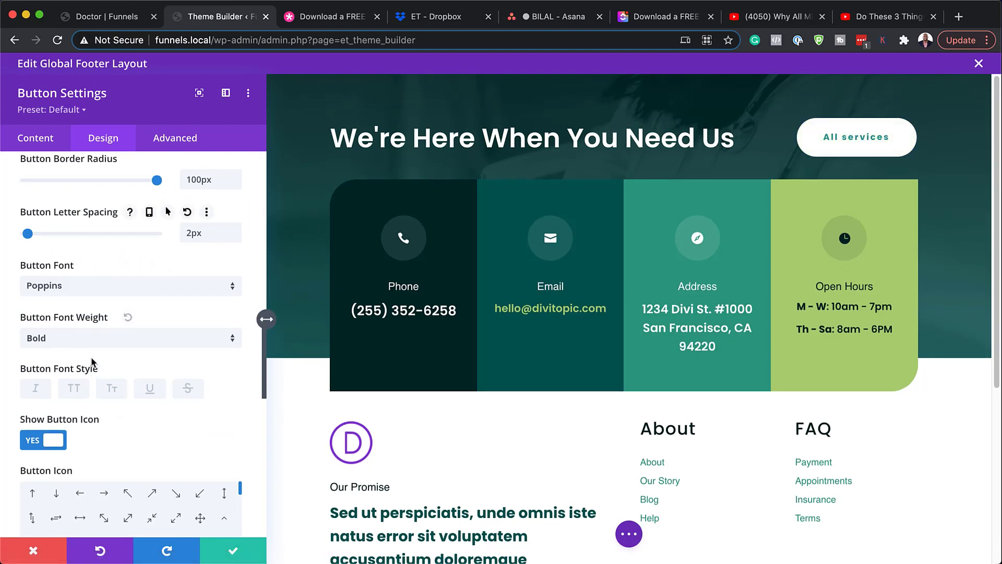
scroll(78, 271, "down", 1)
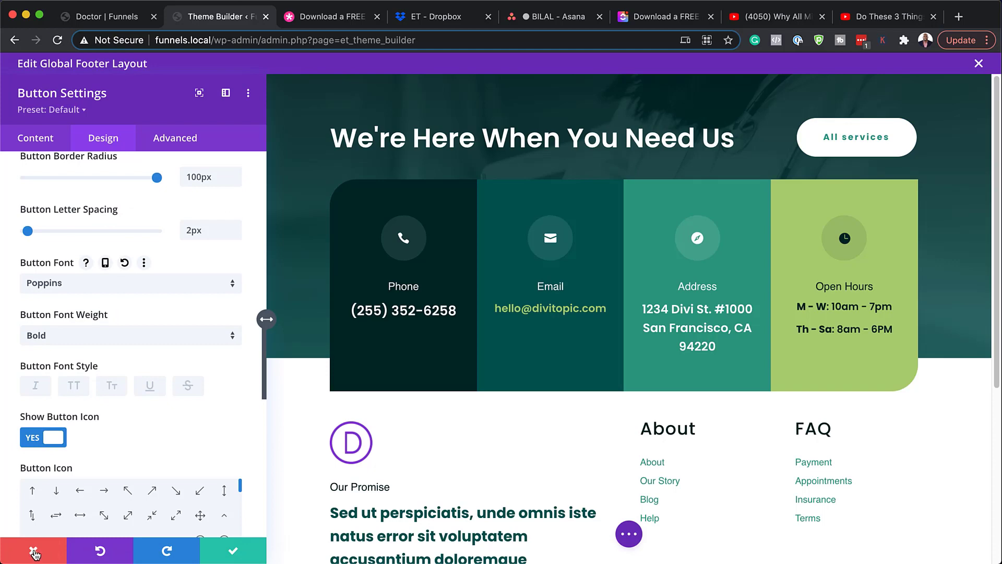
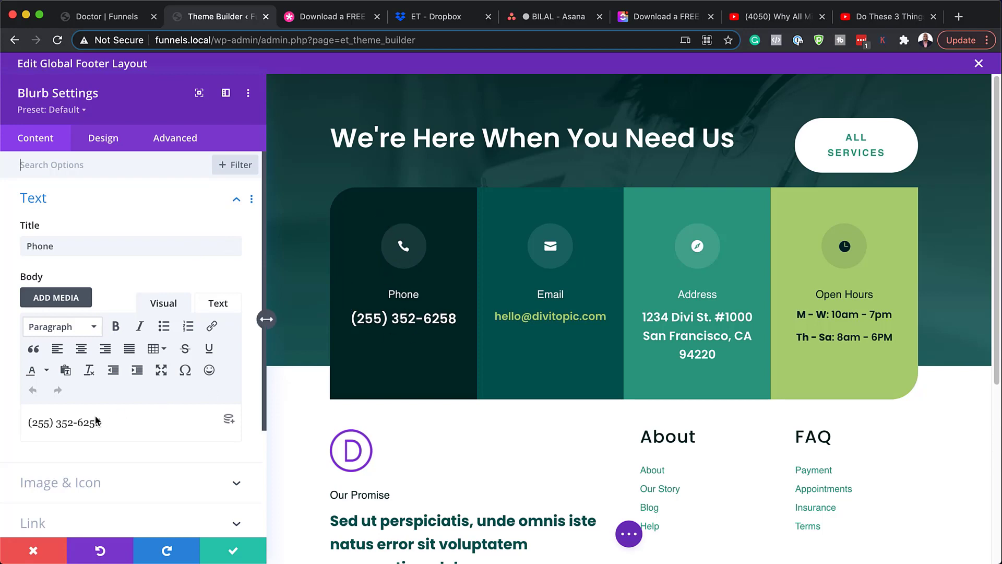
Step: Swap the Phone card's phone icon for the film-strip icon
left_click_drag(105, 423, 20, 423)
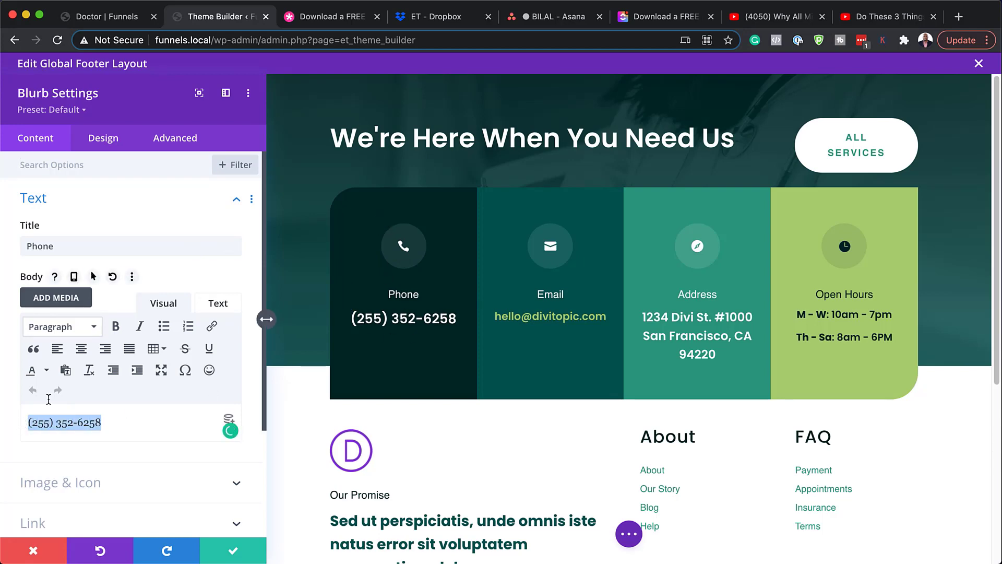
double_click(62, 246)
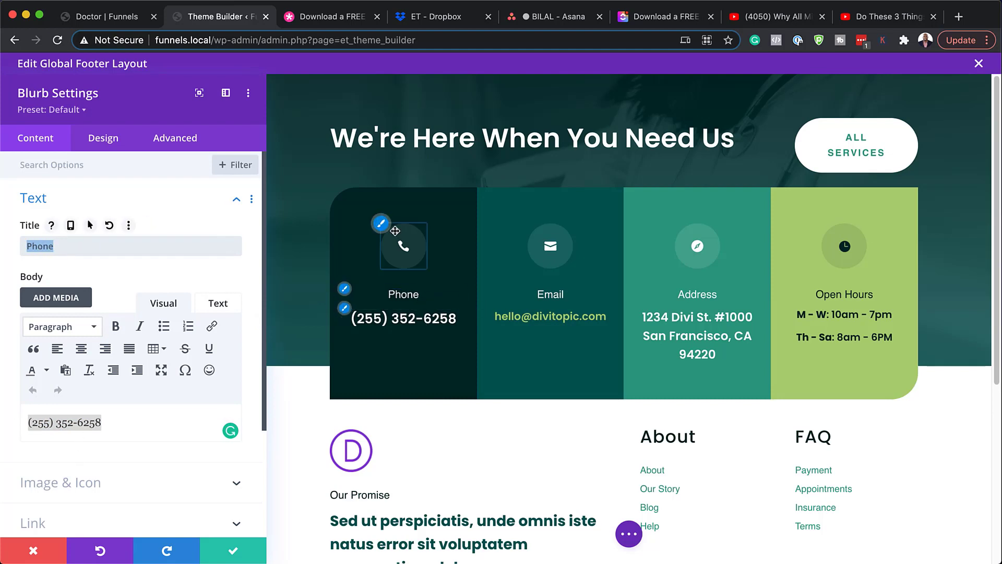
scroll(163, 395, "down", 3)
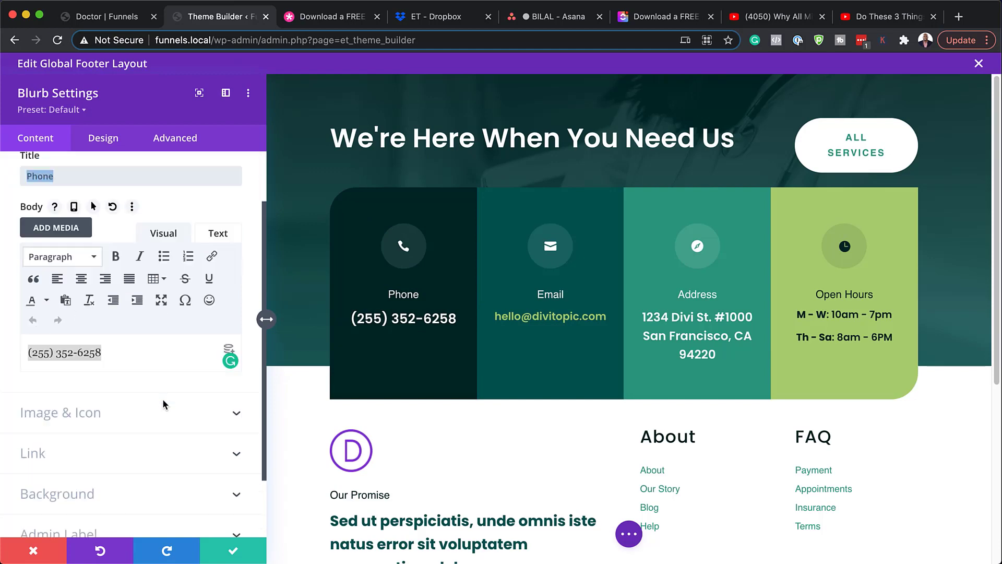
left_click(99, 419)
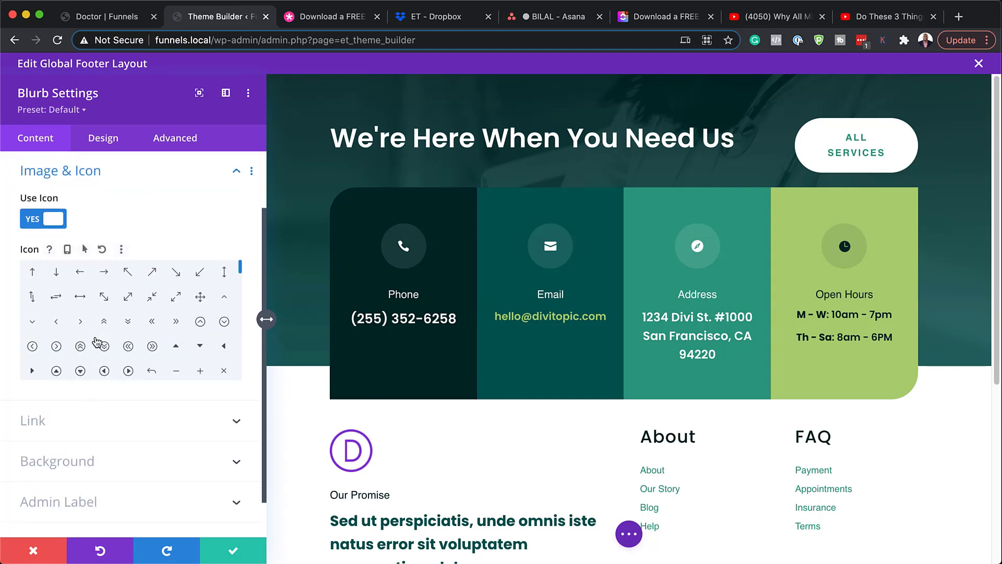
left_click_drag(241, 275, 240, 309)
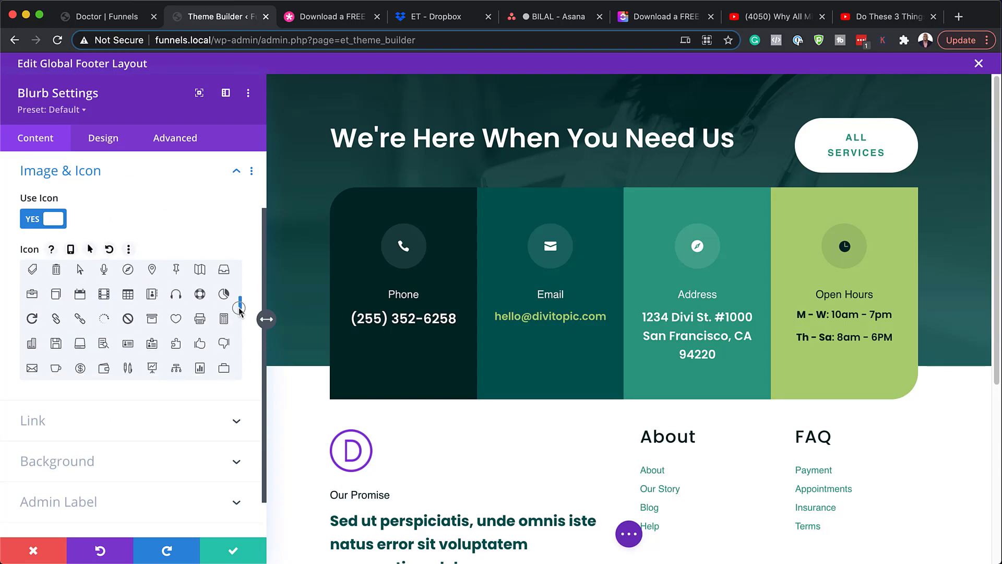
left_click(105, 295)
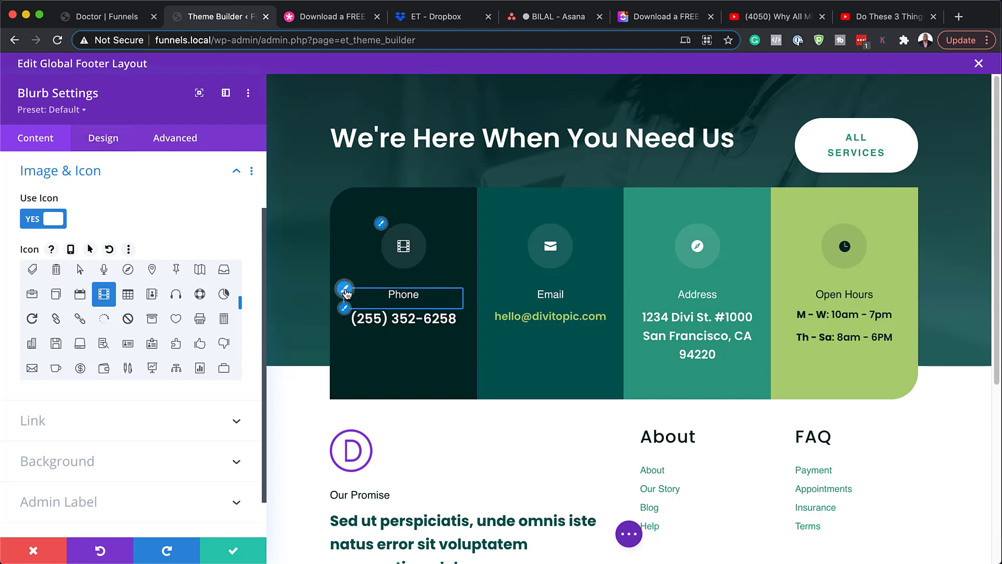
Step: Set the Phone card title to Poppins, uppercase, Bold weight
left_click(344, 289)
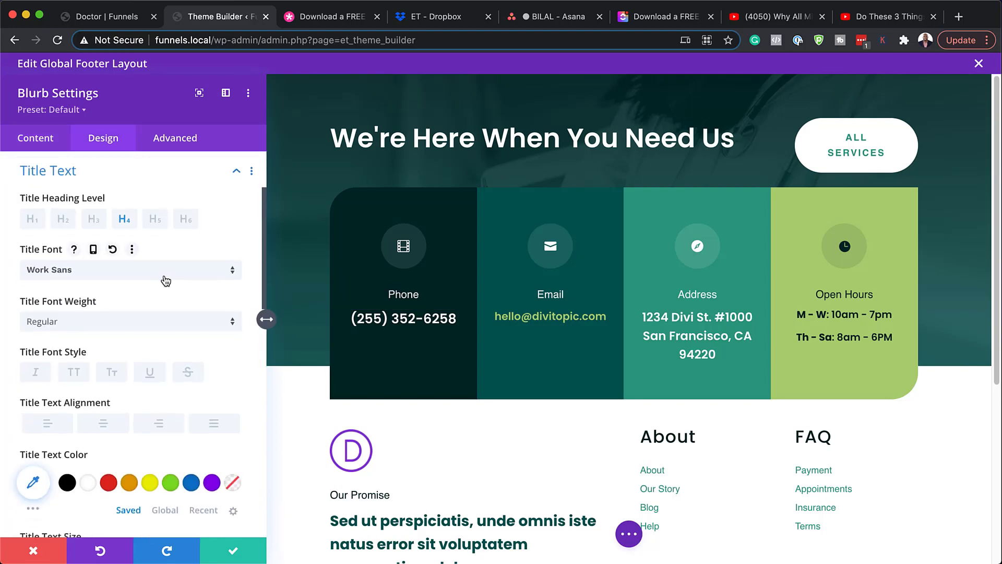
left_click(121, 278)
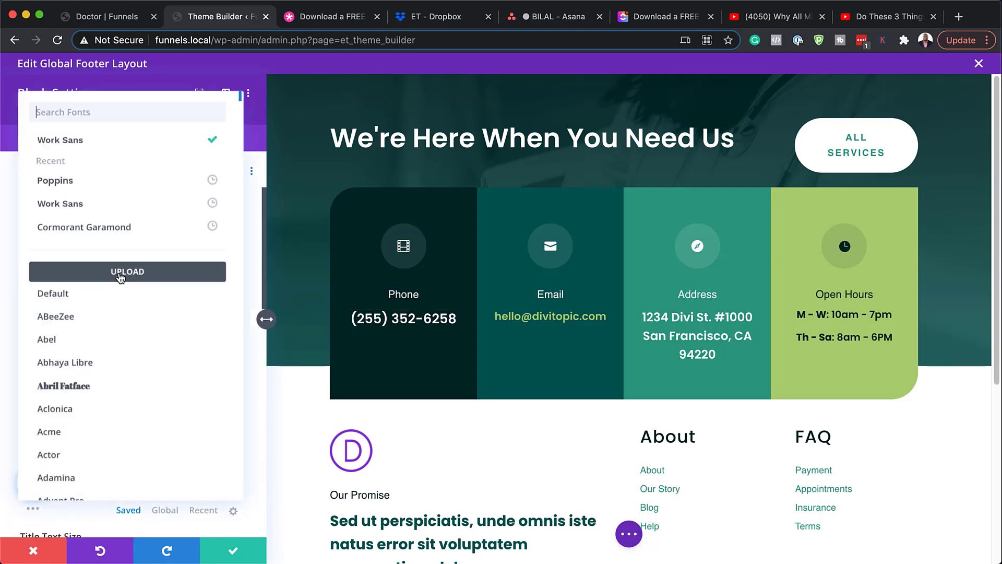
left_click(96, 183)
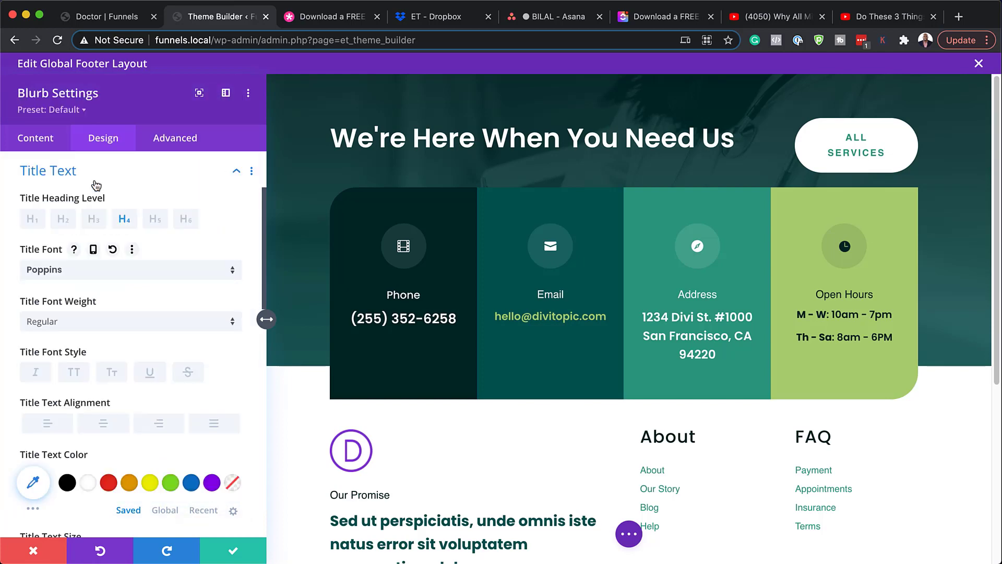
left_click(78, 373)
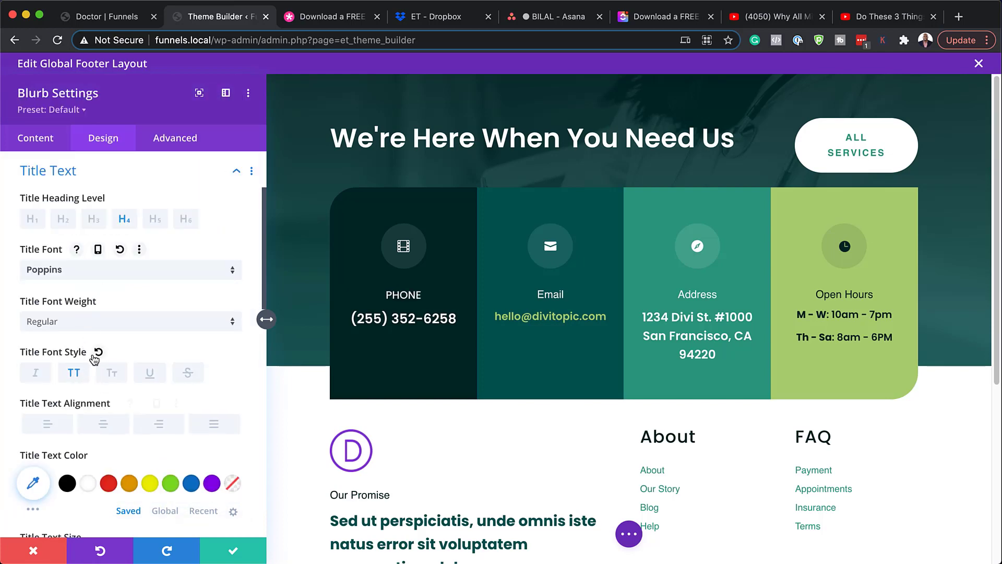
left_click(86, 318)
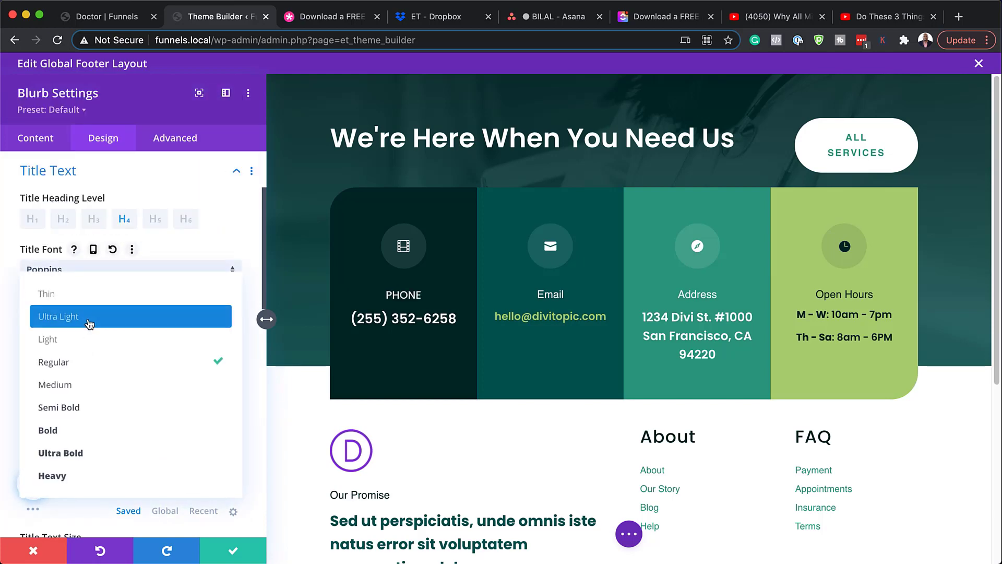
left_click(91, 427)
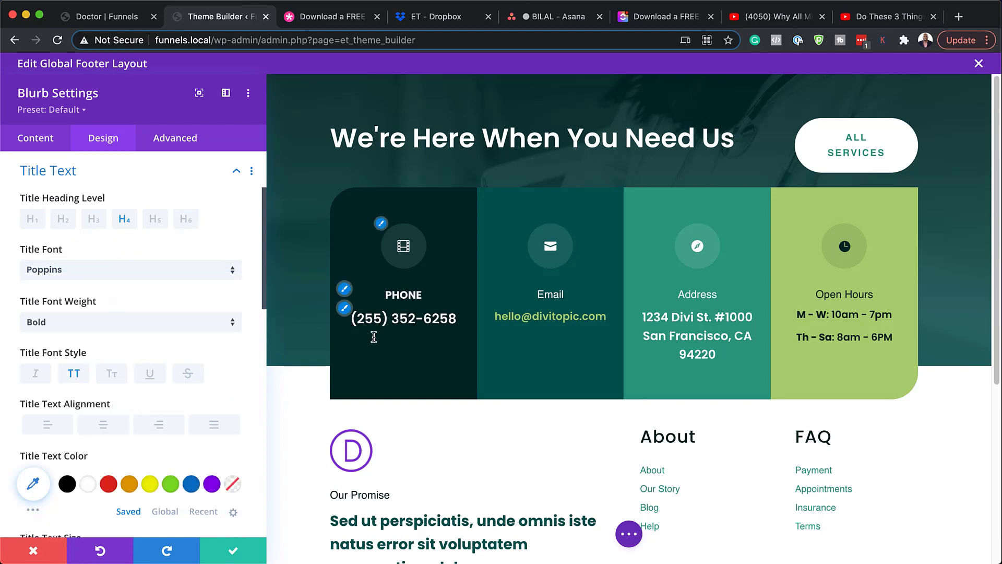
left_click(381, 224)
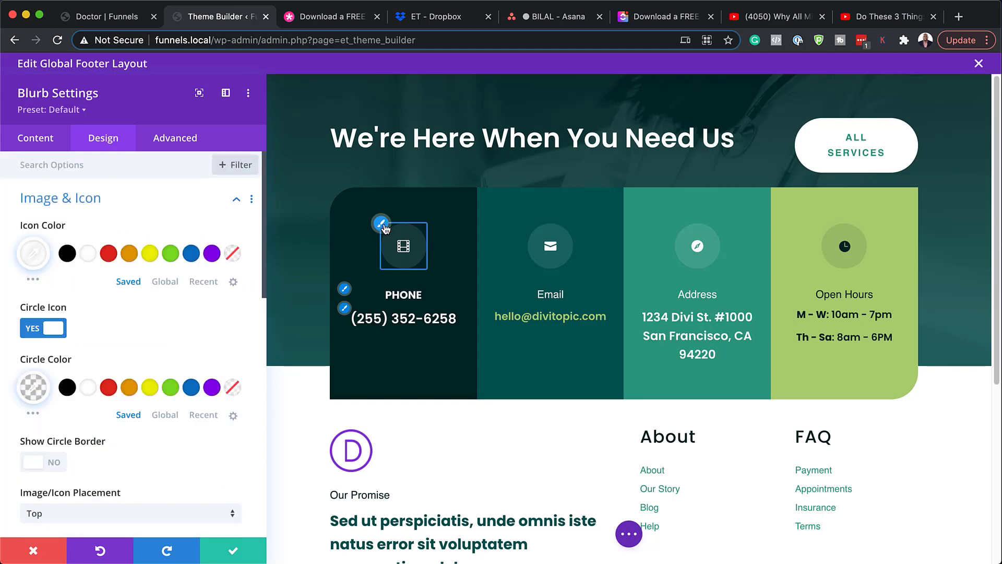
Step: Colour the Phone icon yellow and toggle its background circle off and back on
left_click(150, 254)
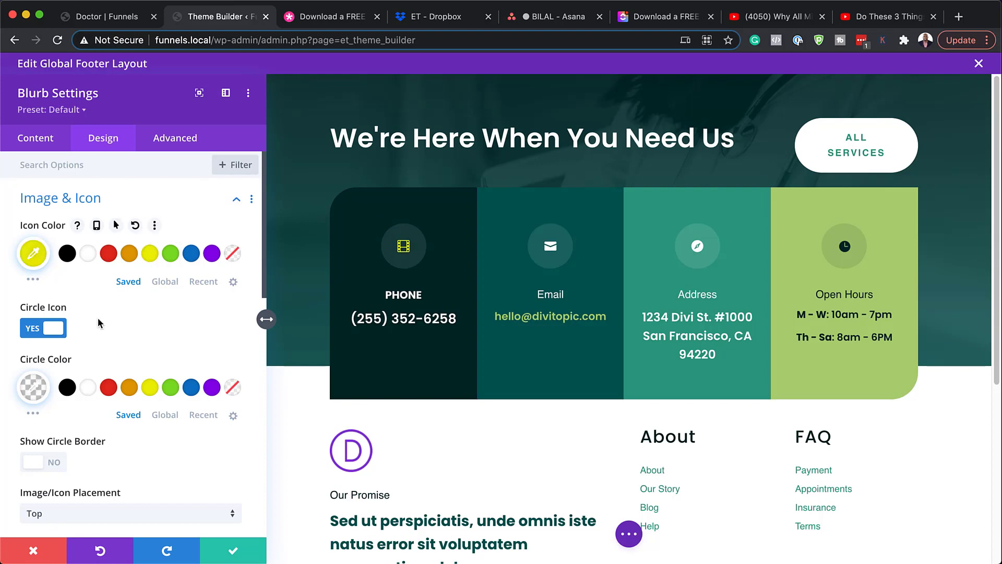
scroll(154, 318, "down", 1)
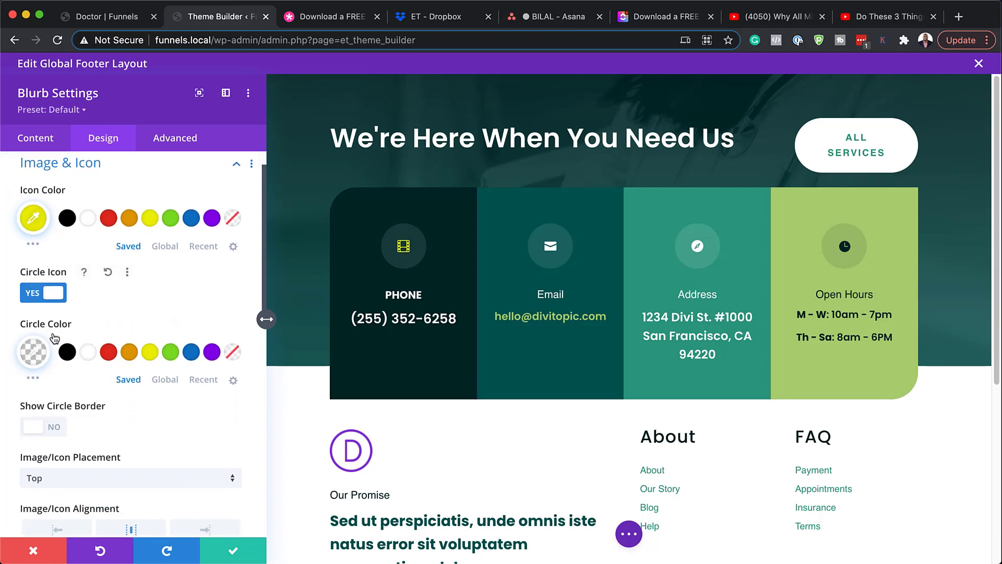
left_click(34, 296)
left_click(57, 295)
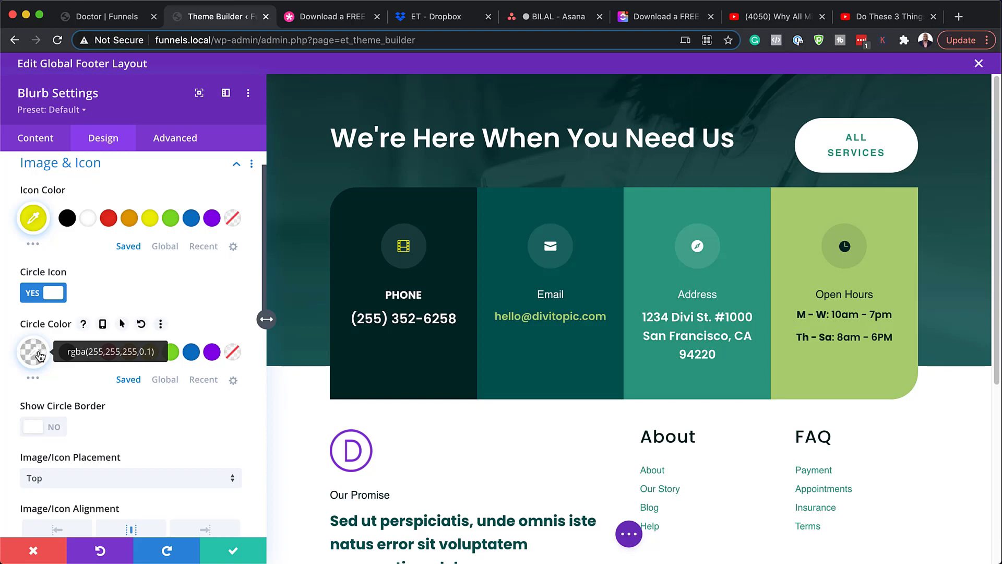
Step: Try green, orange, white and black circle colours, then discard all the card's edits
left_click(170, 351)
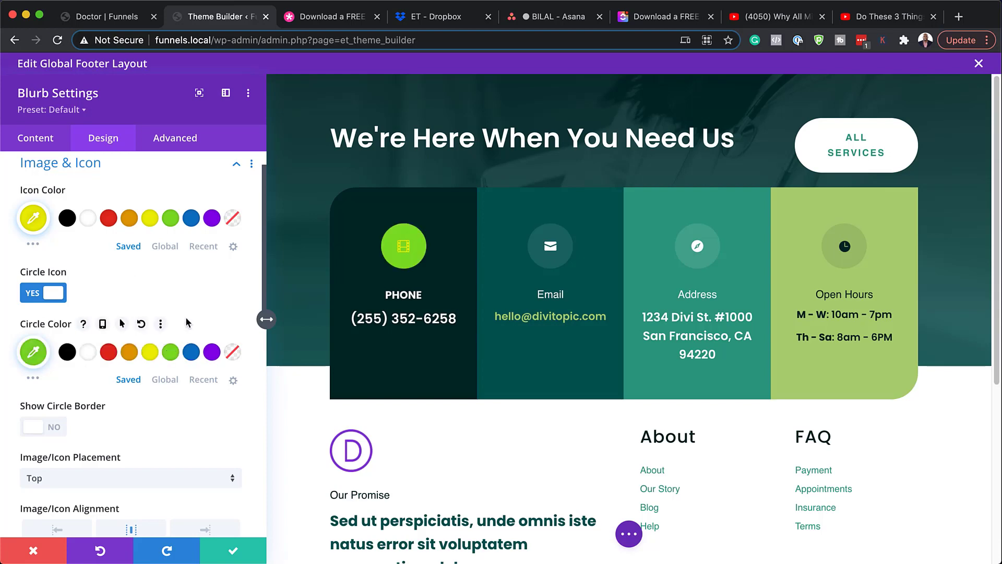
left_click(129, 352)
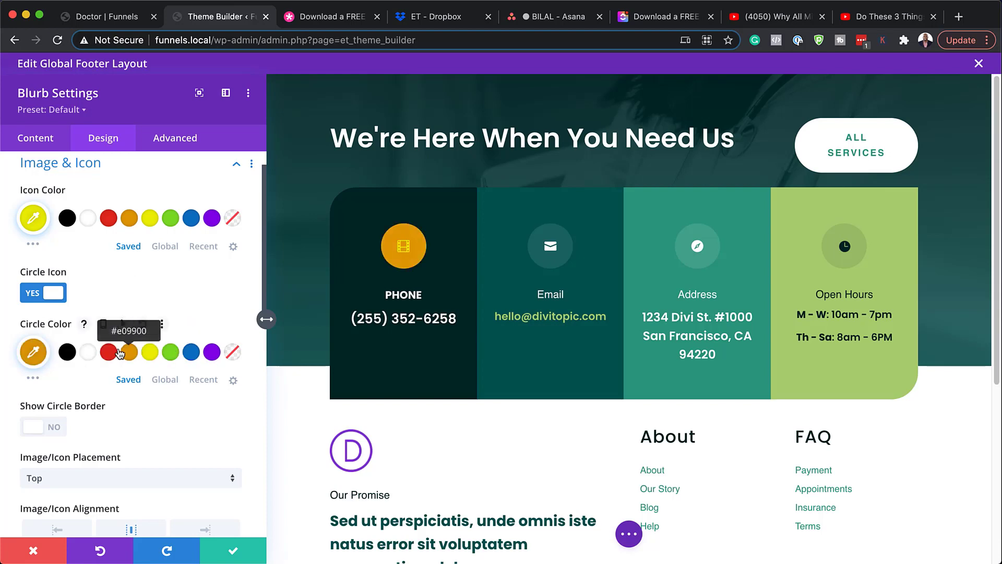
left_click(87, 353)
left_click(71, 355)
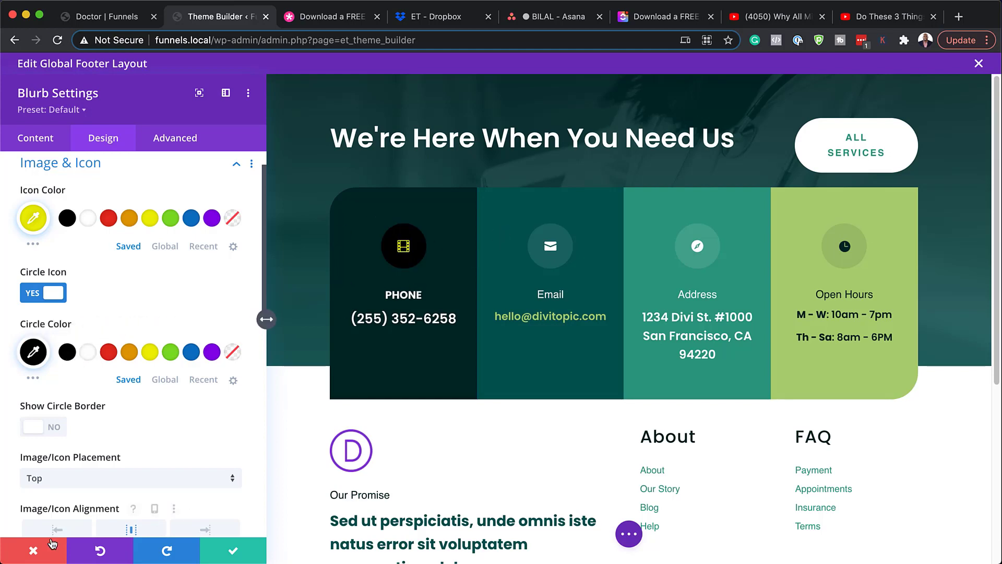
left_click(34, 552)
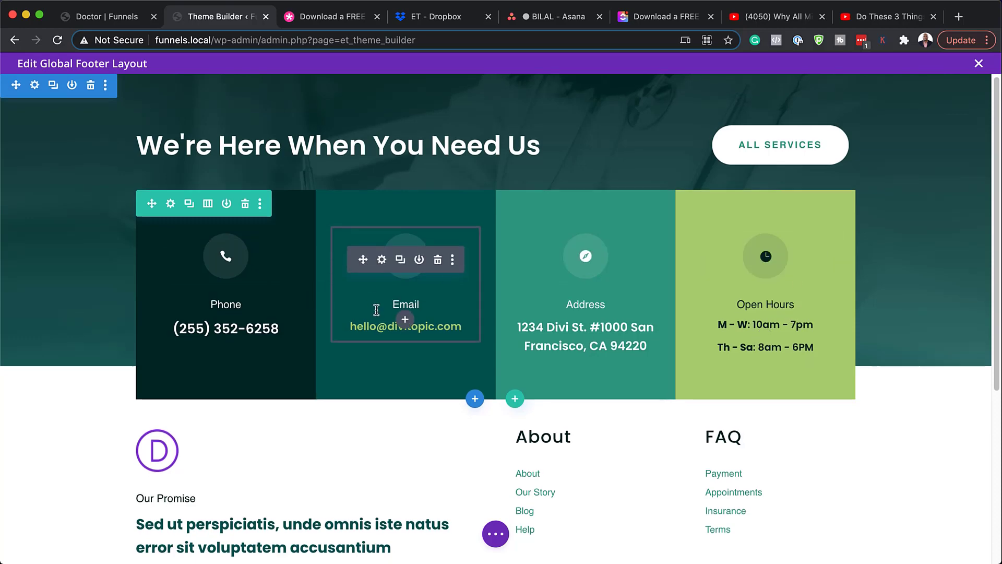
Step: Open the Our Promise text block and select its heading to confirm it is H3
scroll(376, 313, "down", 5)
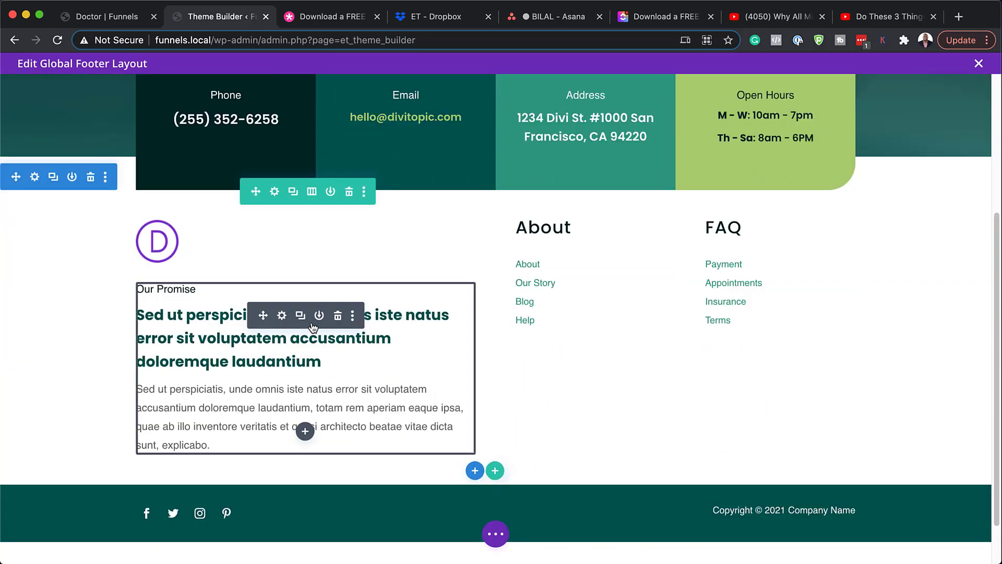
left_click(282, 316)
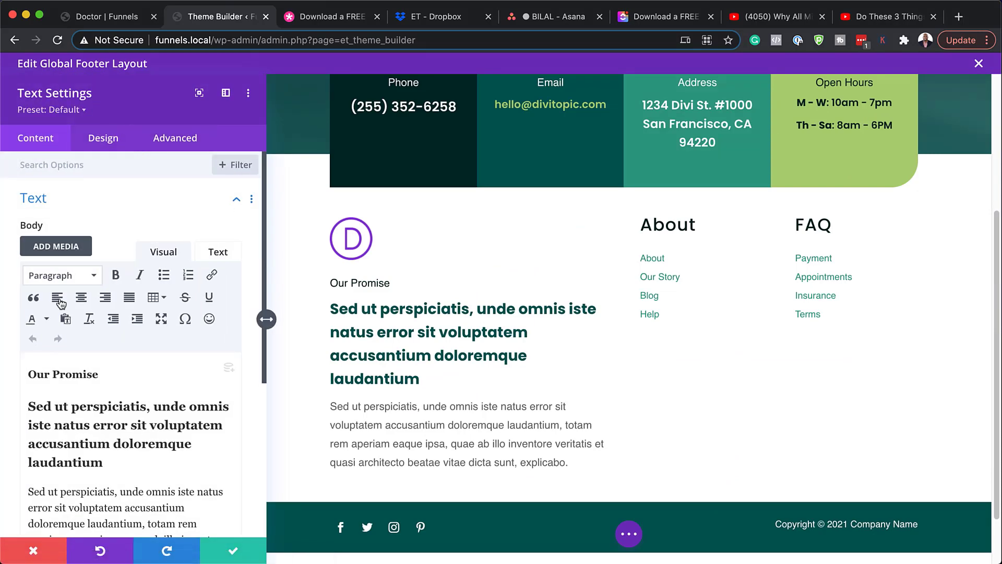
left_click_drag(102, 374, 28, 366)
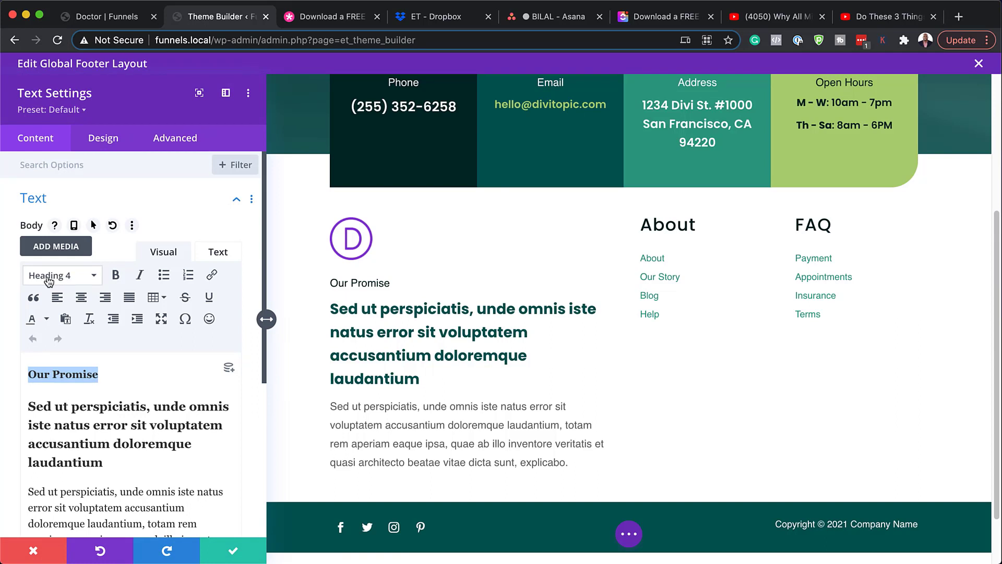
scroll(187, 407, "down", 2)
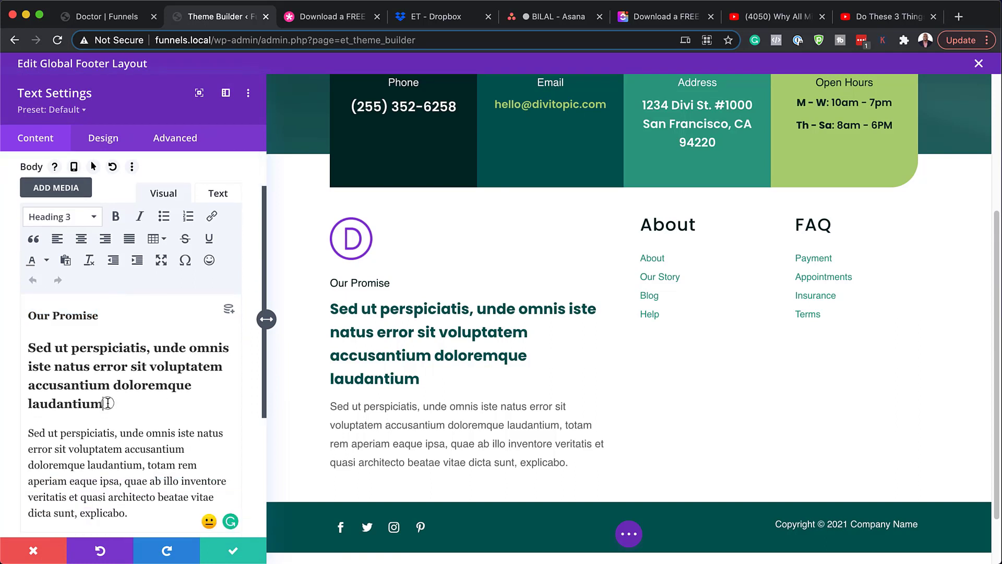
left_click_drag(104, 404, 28, 347)
scroll(86, 167, "down", 1)
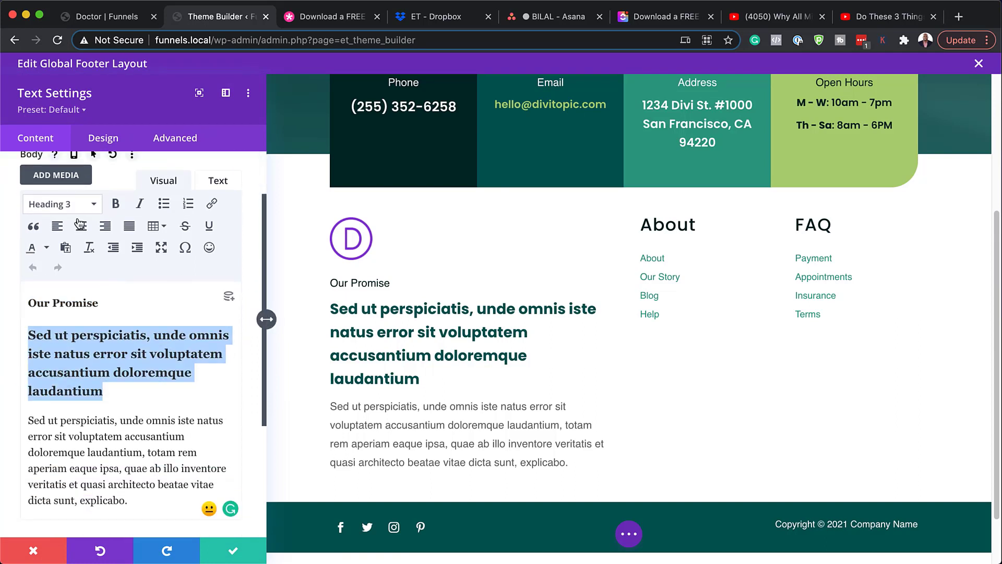
scroll(134, 473, "down", 2)
left_click_drag(129, 475, 27, 394)
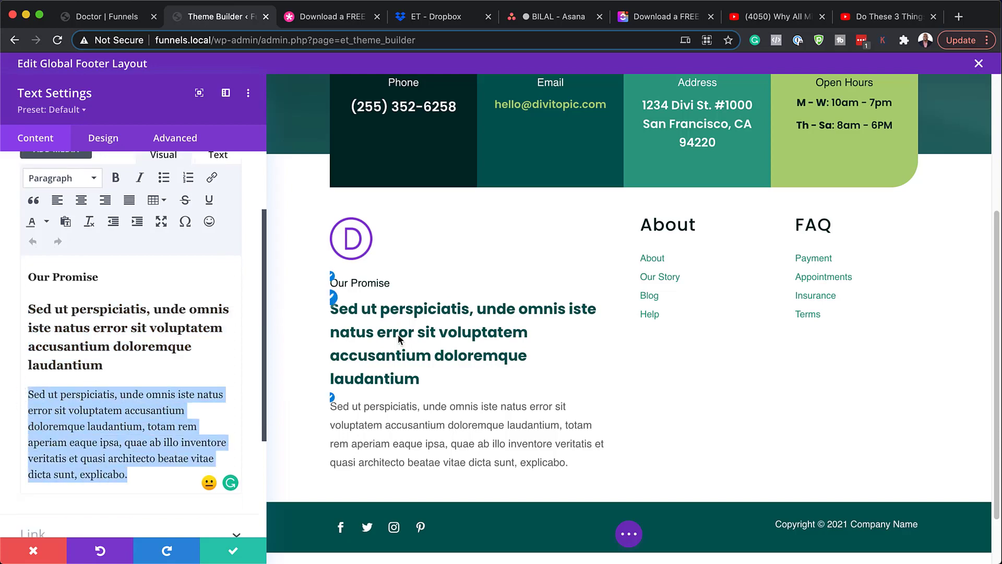
Step: Raise the H3 heading text size to 24px, then discard the change
left_click(336, 303)
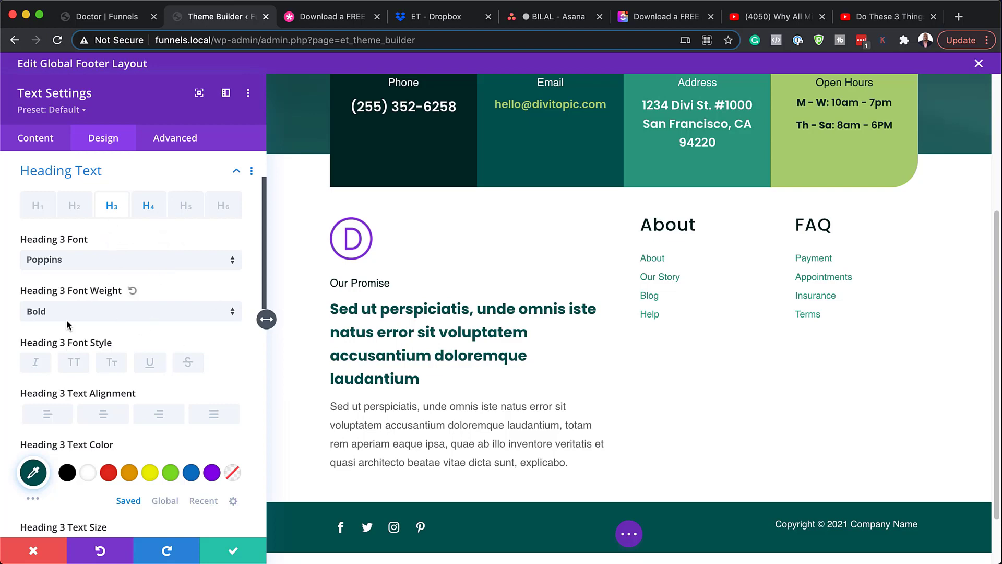
scroll(179, 458, "down", 3)
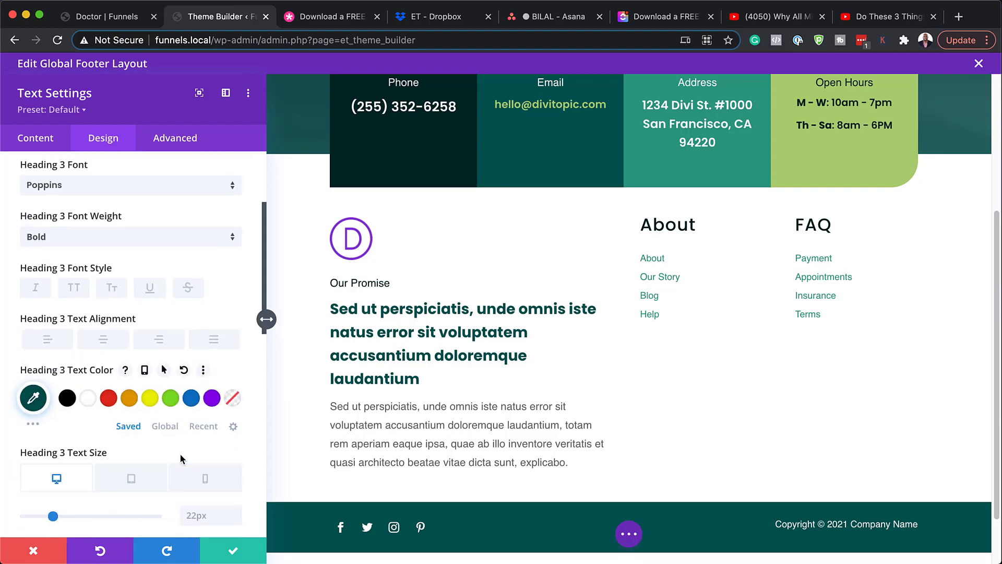
left_click(236, 508)
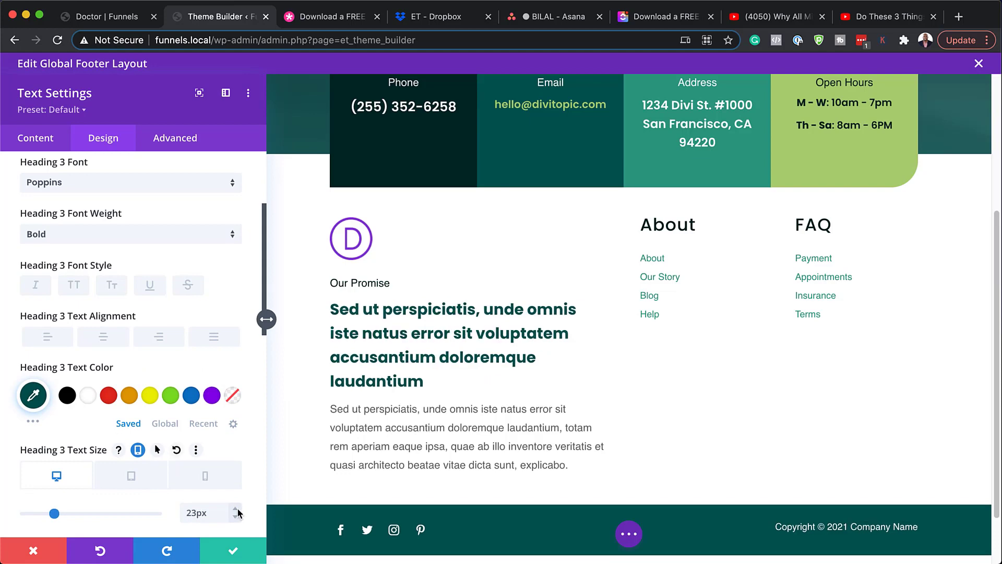
left_click(237, 510)
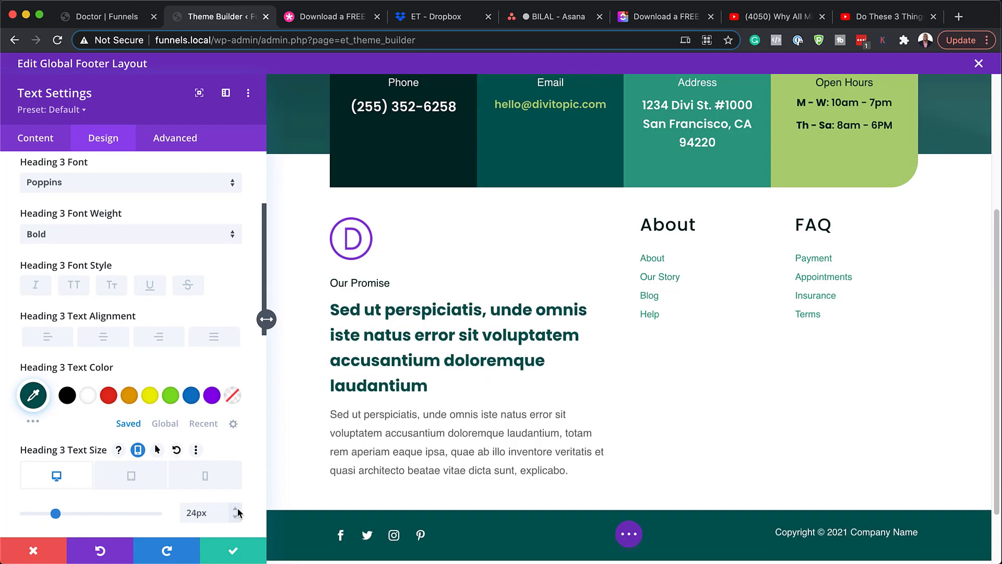
left_click(33, 550)
mouse_move(99, 449)
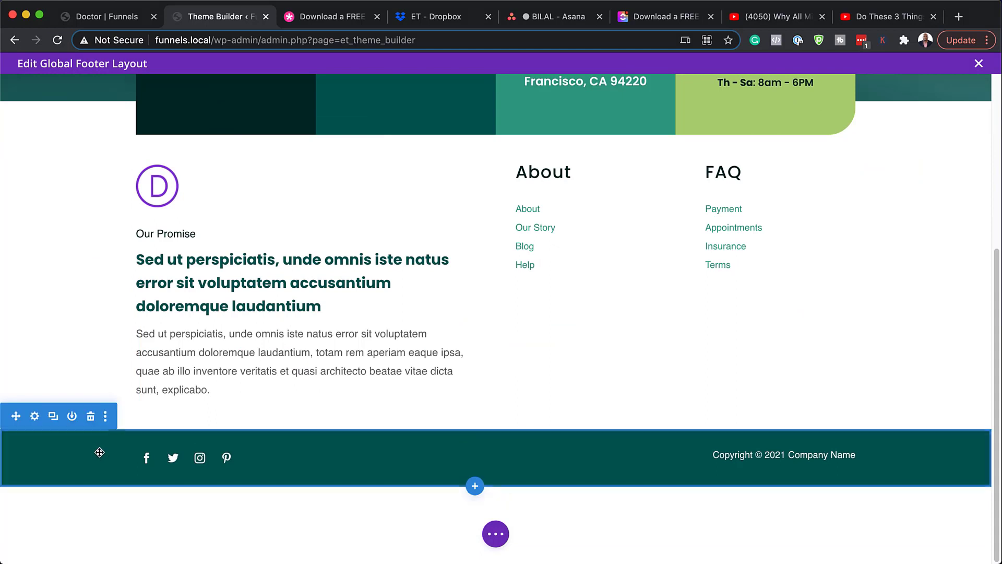
left_click(35, 416)
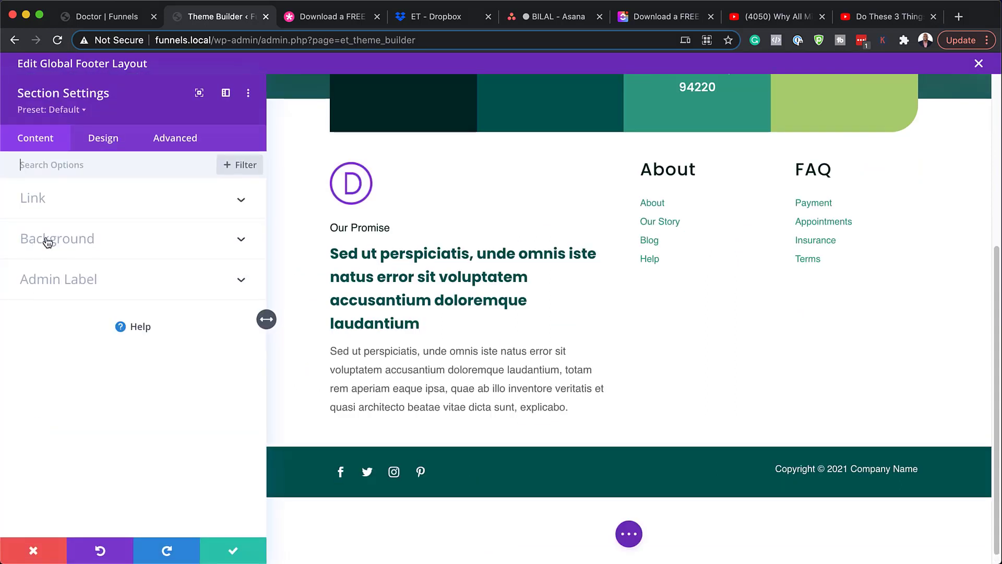
left_click(46, 240)
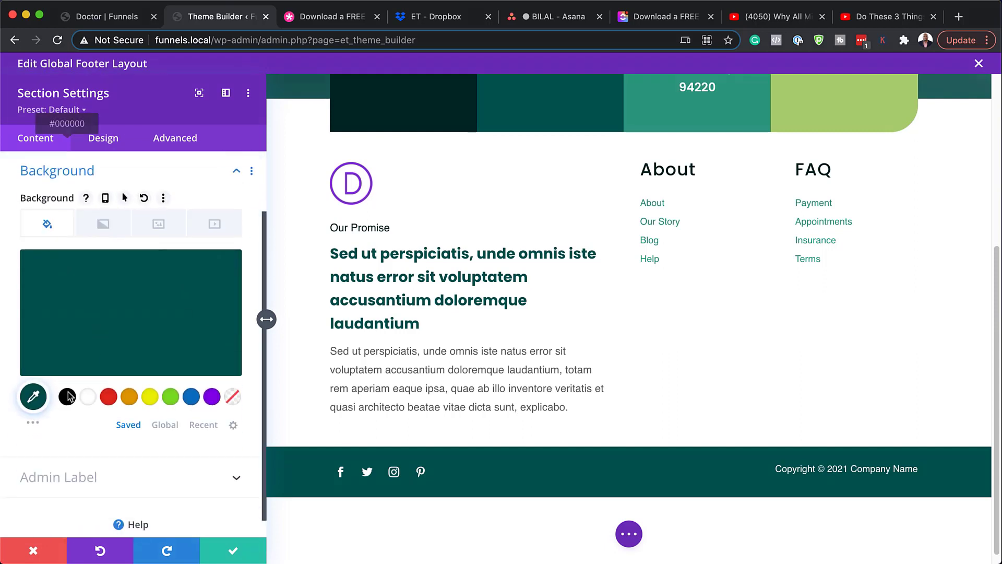
left_click(71, 324)
left_click_drag(29, 338, 127, 307)
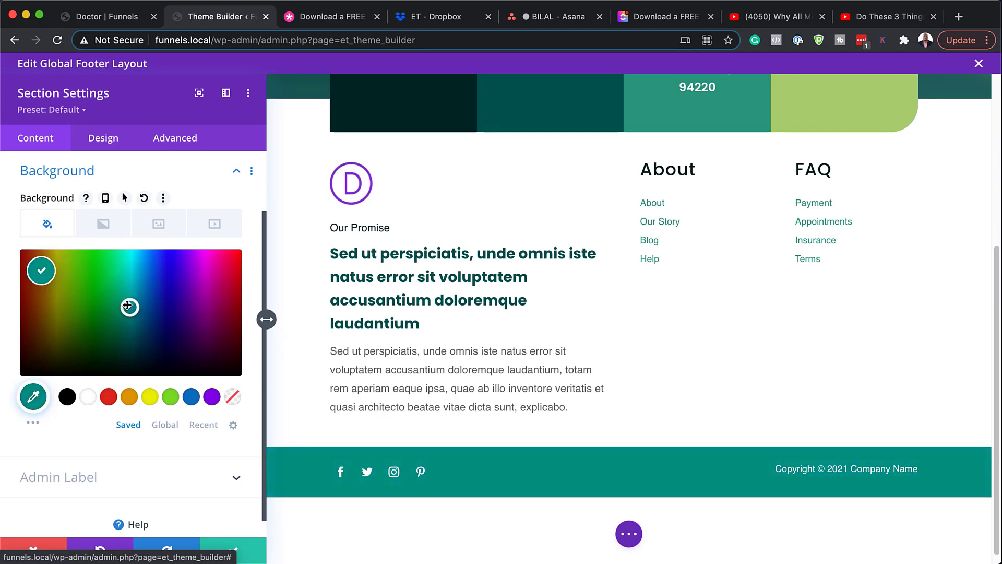
left_click(45, 548)
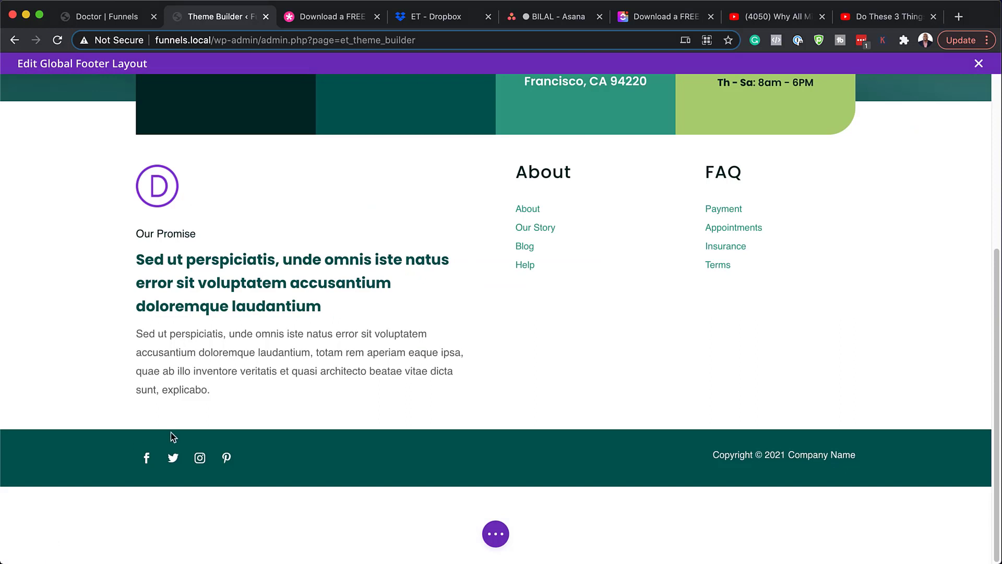
mouse_move(264, 460)
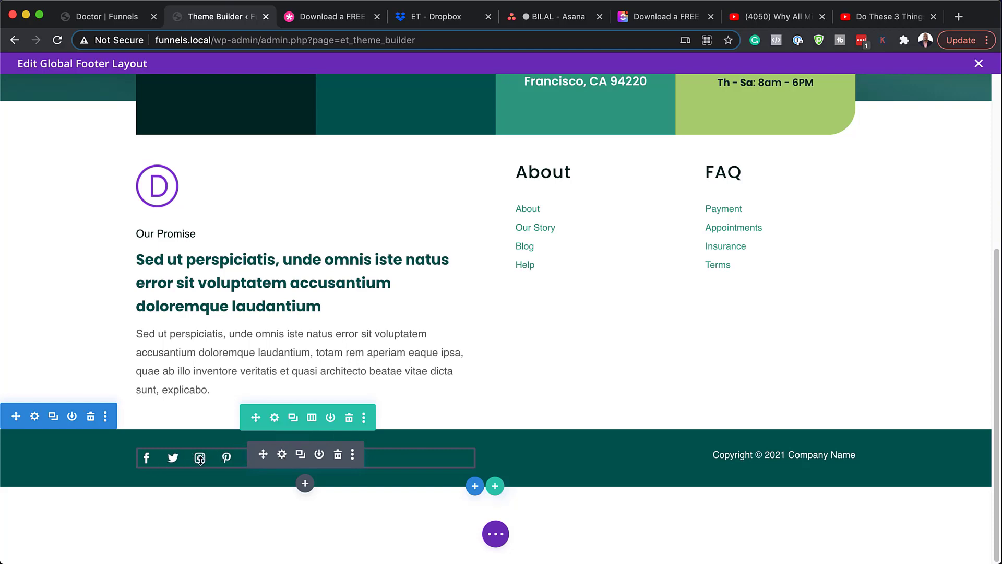
mouse_move(777, 454)
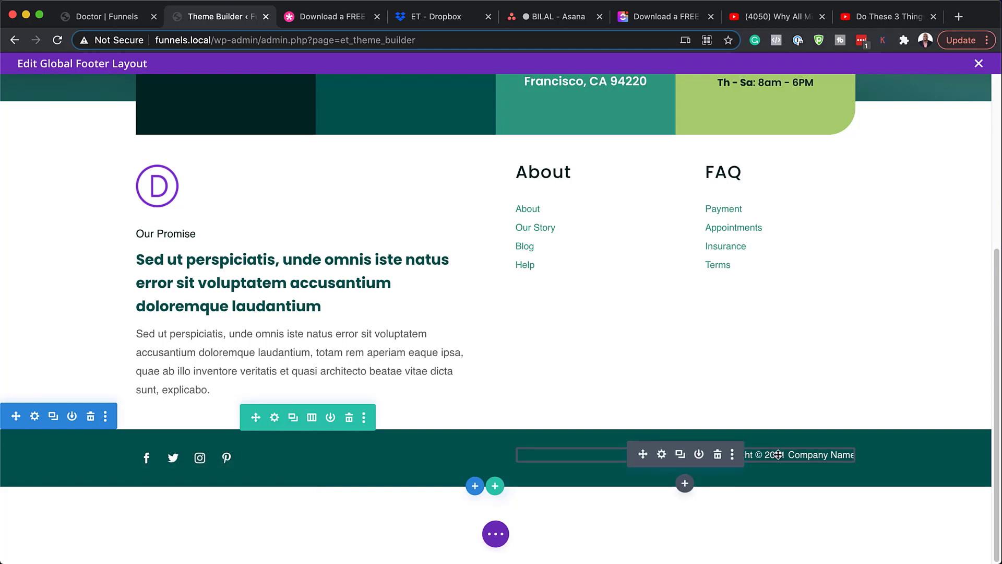
left_click(662, 454)
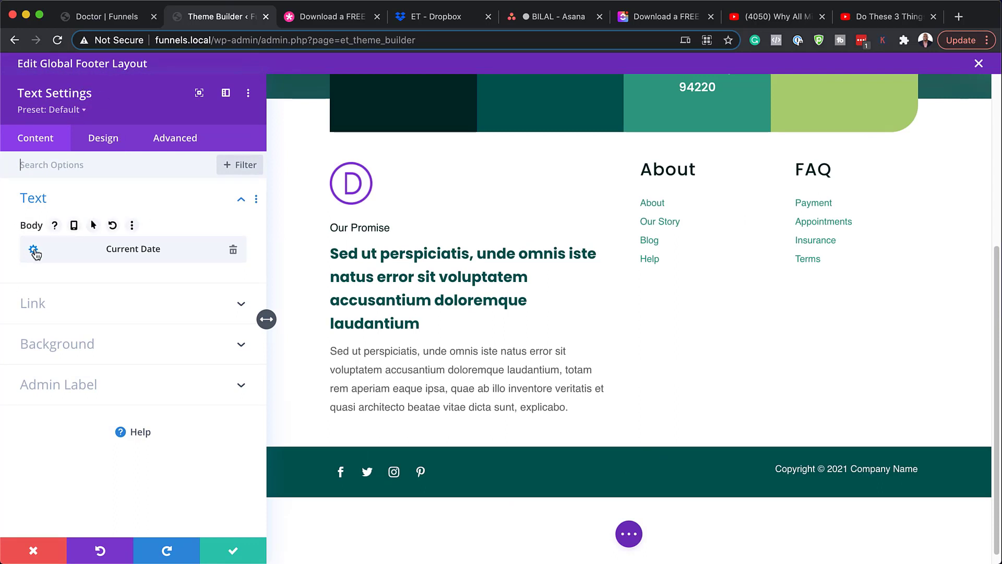
left_click(34, 251)
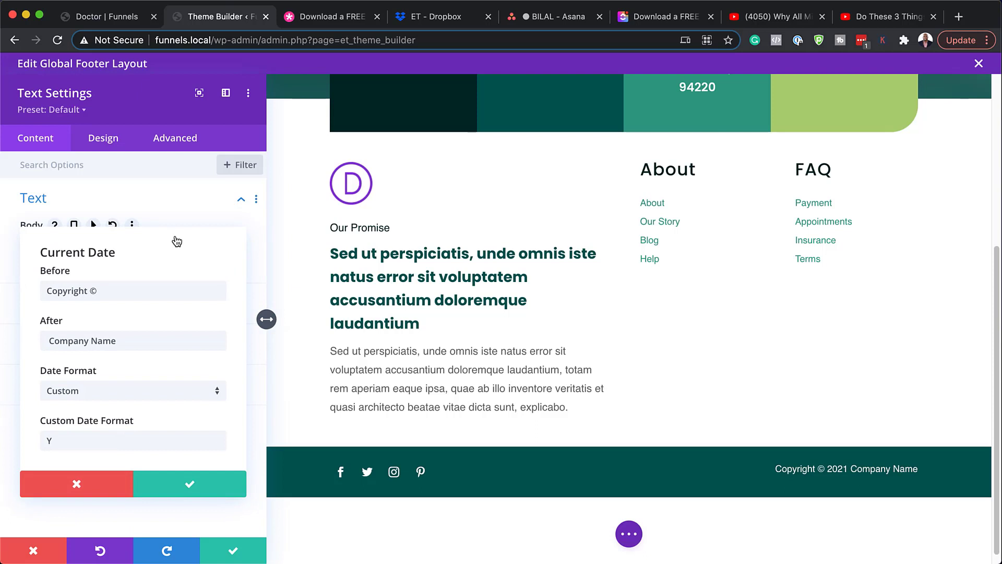
left_click_drag(101, 294, 34, 287)
left_click_drag(131, 344, 49, 337)
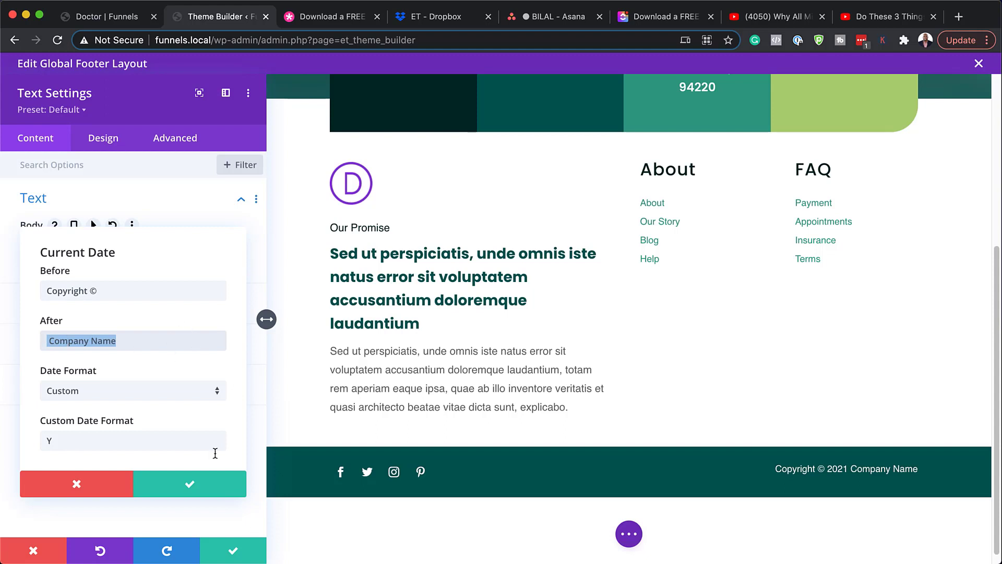
left_click(85, 490)
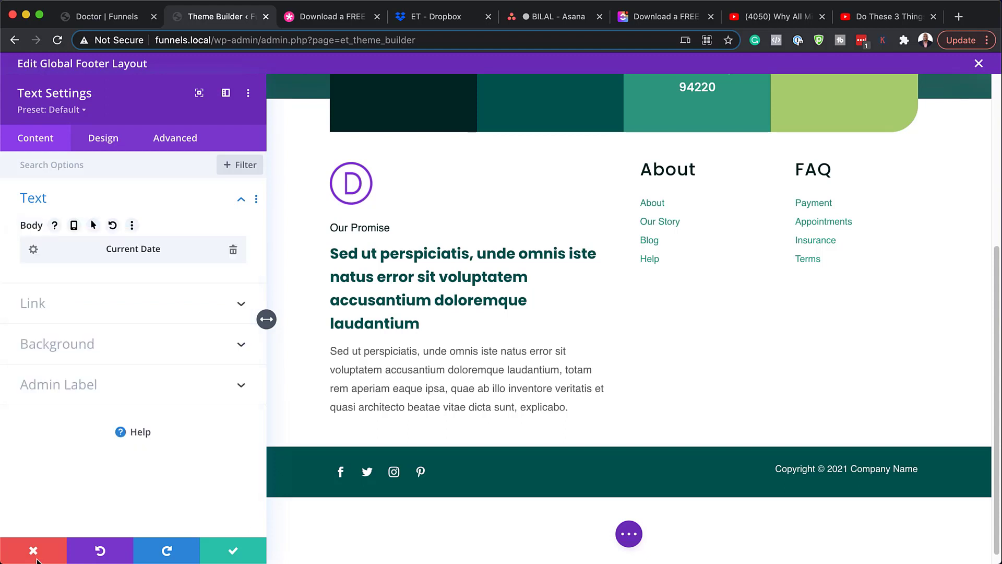
left_click(36, 548)
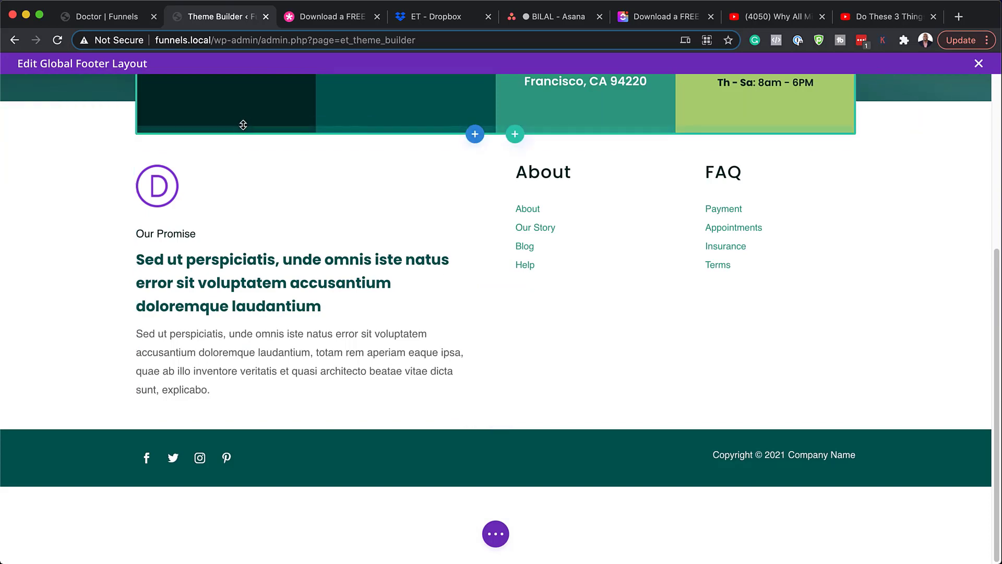
scroll(360, 224, "up", 5)
Step: View the live Doctor | Funnels page's footer with its four contact cards and copyright bar
left_click(125, 19)
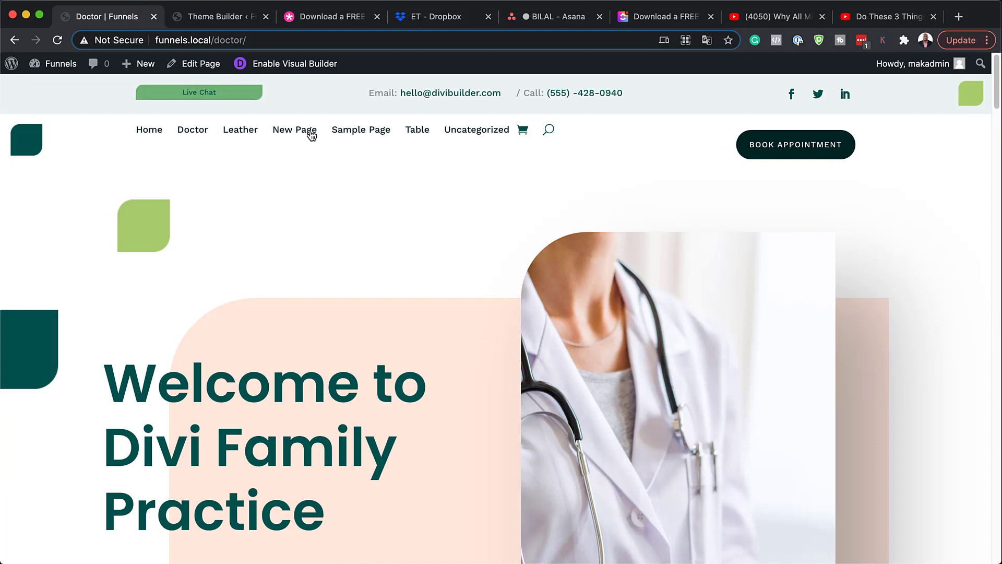
scroll(483, 362, "down", 20)
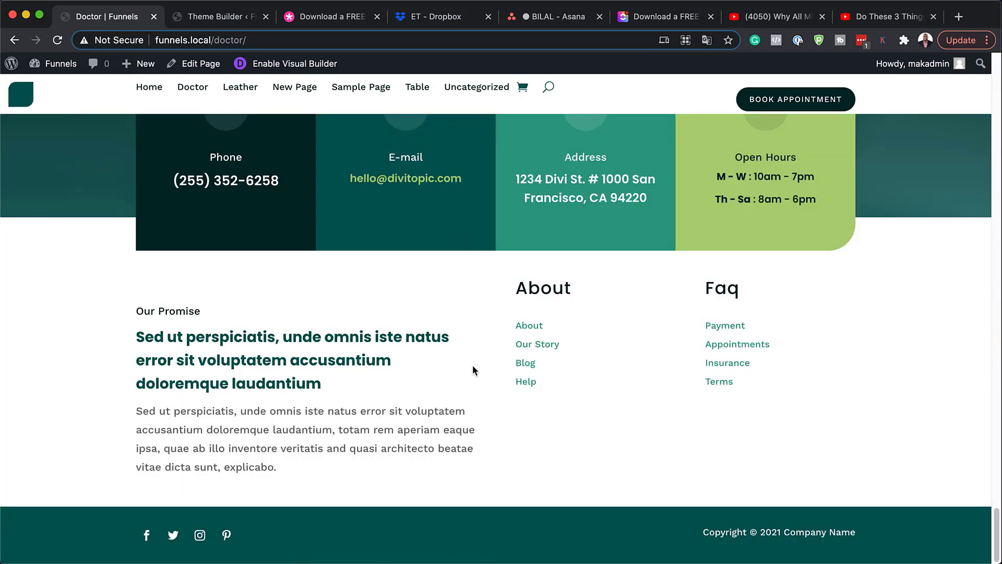
scroll(450, 361, "up", 2)
scroll(450, 362, "up", 4)
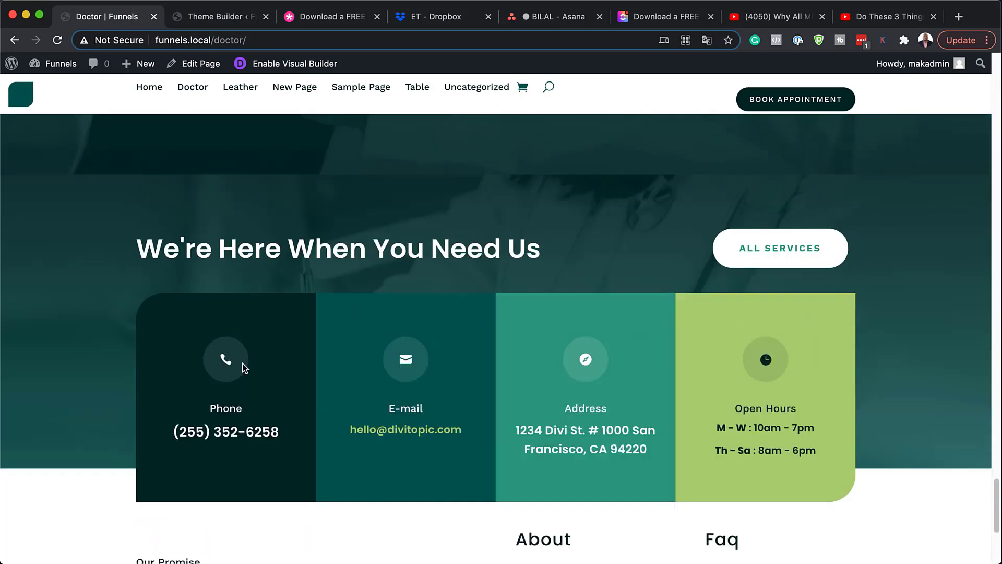